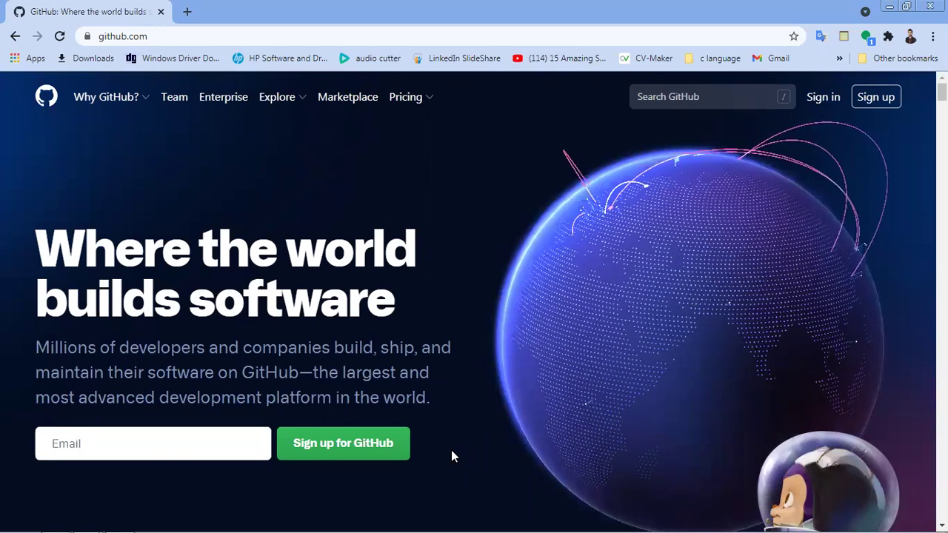
Start GitHub sign-up, try the username 'mk', then clear it as unavailable
{"action": "left_click", "coordinate": [868, 102]}
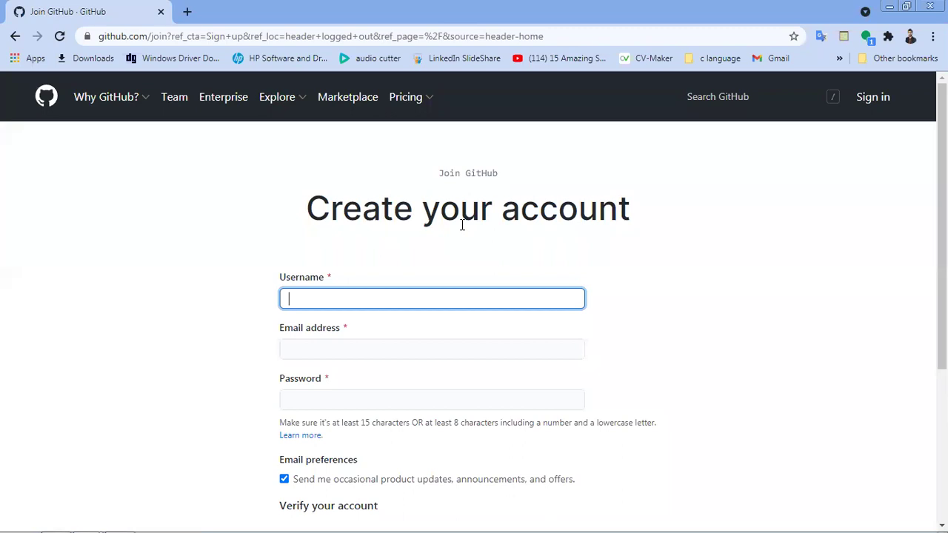
{"action": "type", "text": "mk"}
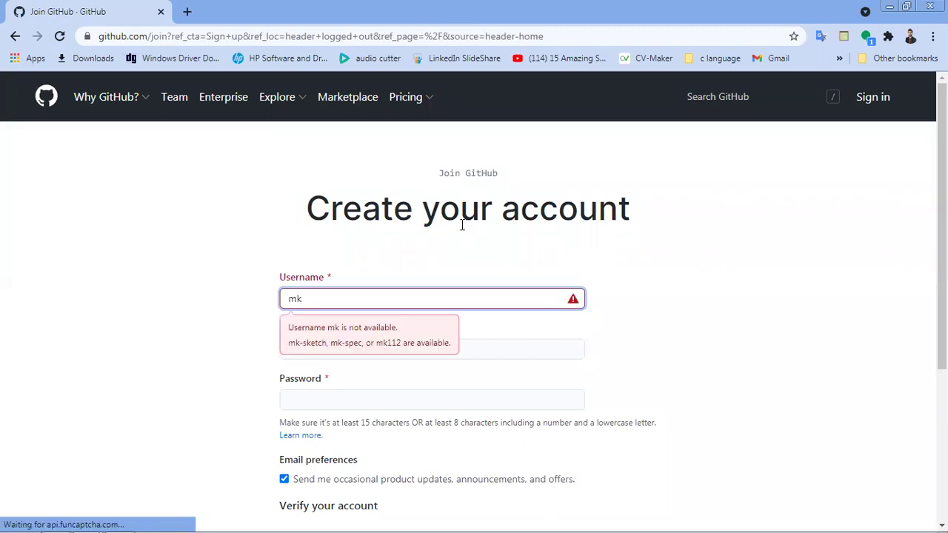
{"action": "key", "text": "BackSpace"}
{"action": "key", "text": "BackSpace"}
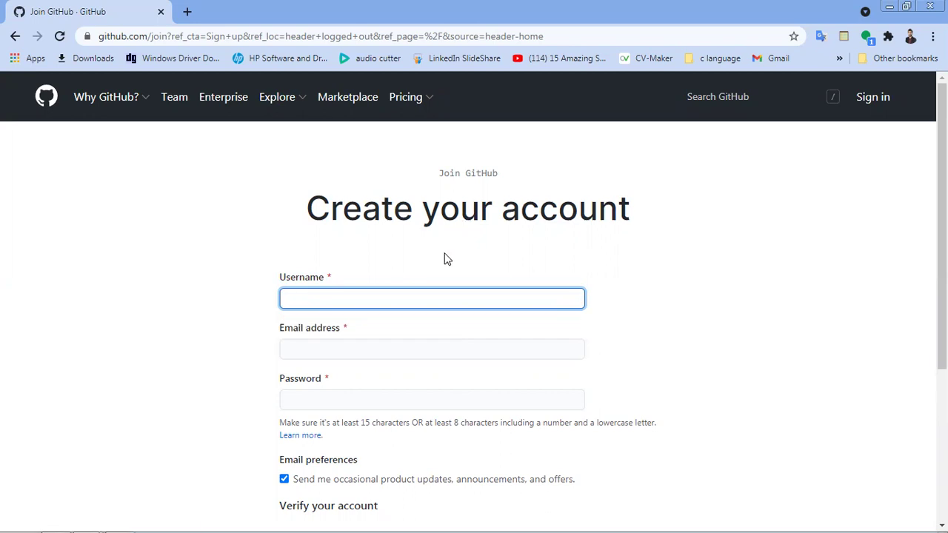
Enter the account's e-mail address, correcting its mistyped domain ending
{"action": "left_click", "coordinate": [316, 357]}
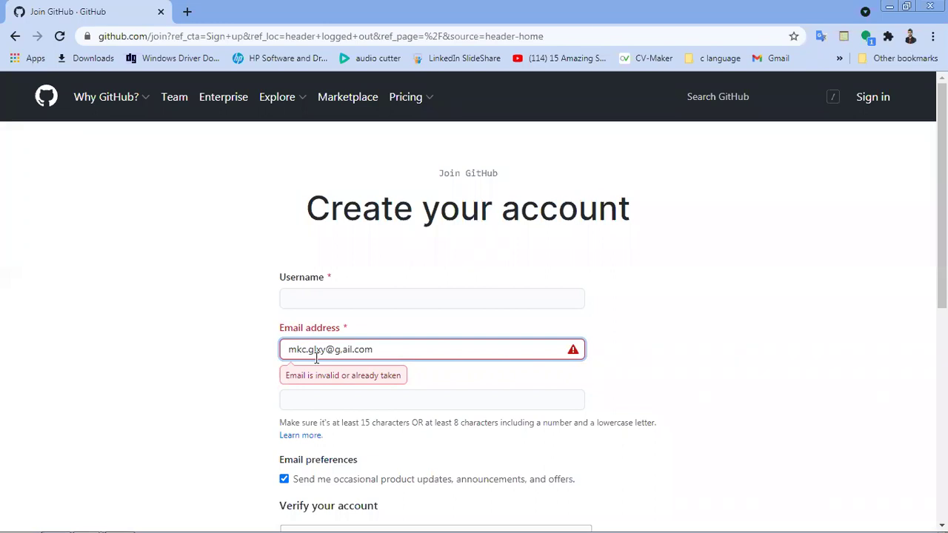
{"action": "scroll", "coordinate": [317, 359], "scroll_direction": "down", "scroll_amount": 2}
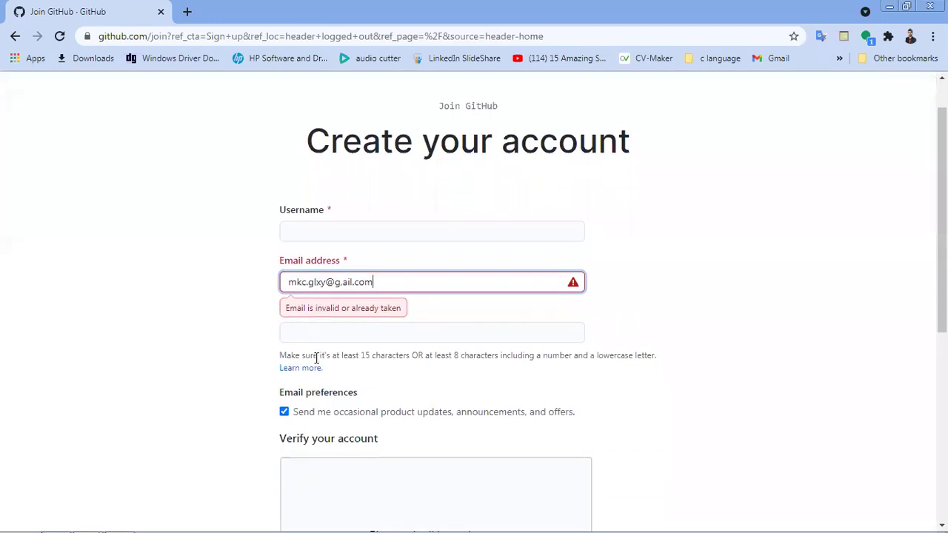
{"action": "scroll", "coordinate": [319, 368], "scroll_direction": "up", "scroll_amount": 1}
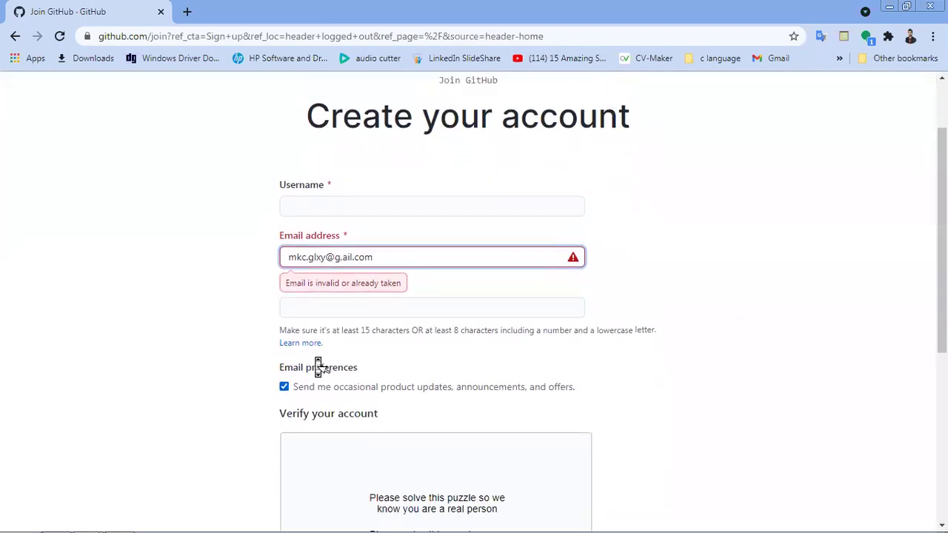
{"action": "key", "text": "BackSpace"}
{"action": "key", "text": "BackSpace"}
{"action": "key", "text": "BackSpace"}
{"action": "key", "text": "BackSpace"}
{"action": "key", "text": "BackSpace"}
{"action": "key", "text": "BackSpace"}
{"action": "key", "text": "BackSpace"}
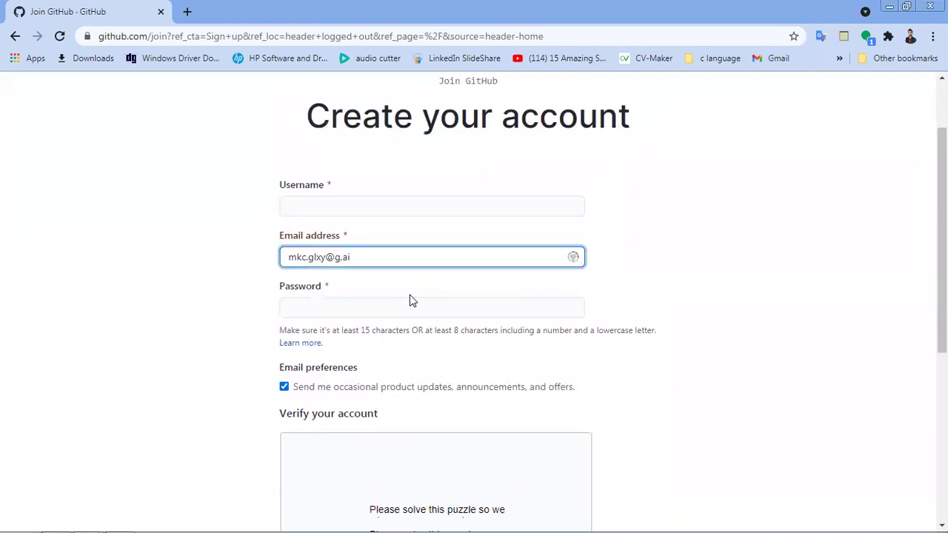
{"action": "key", "text": "BackSpace"}
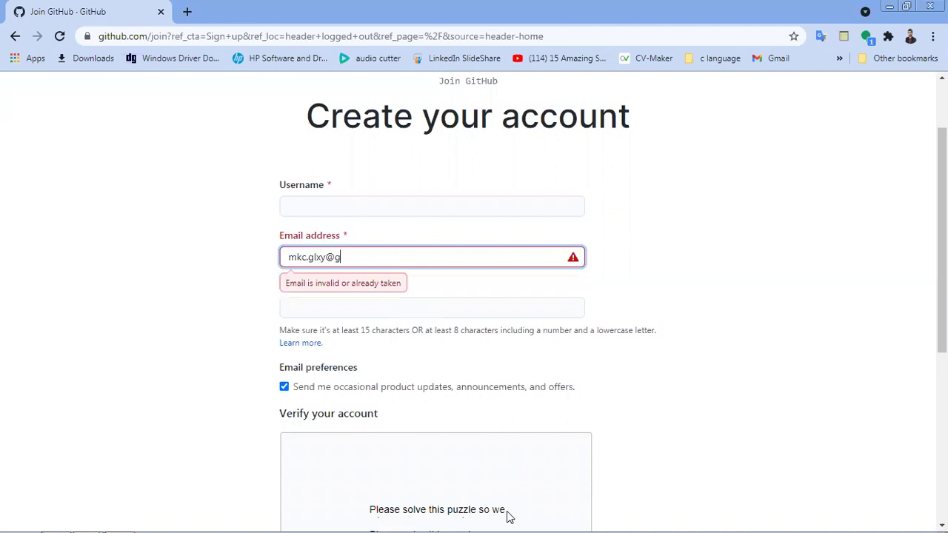
{"action": "type", "text": "mail.com"}
{"action": "scroll", "coordinate": [376, 255], "scroll_direction": "up", "scroll_amount": 1}
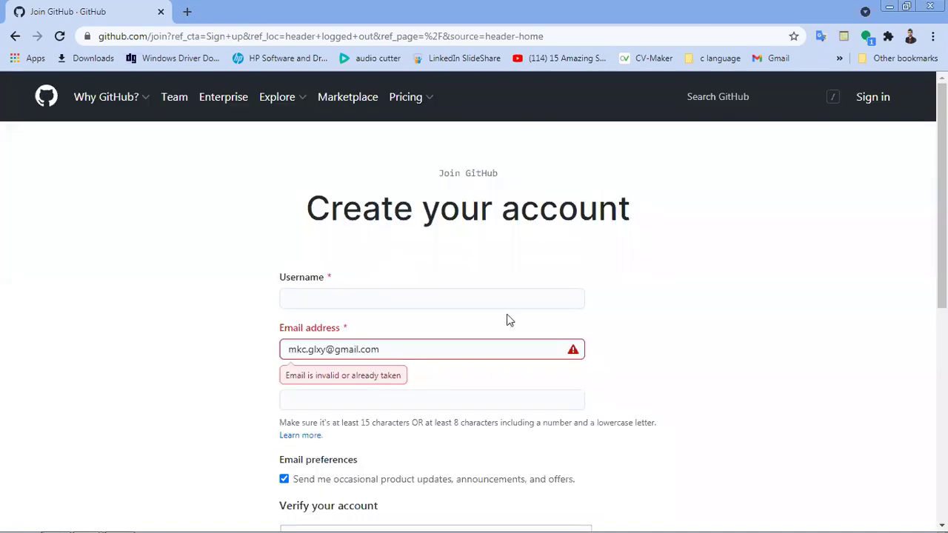
On the sign-in page, submit the username and account password
{"action": "left_click", "coordinate": [874, 97]}
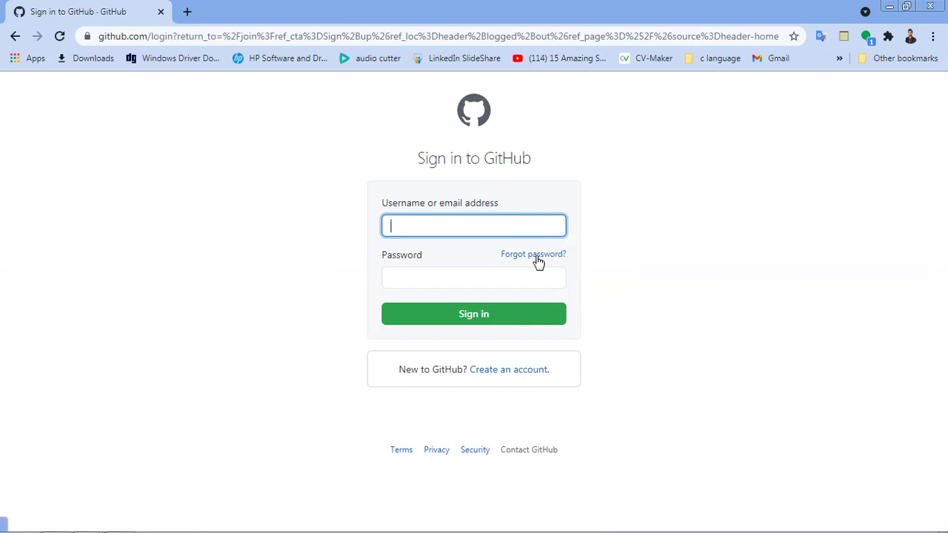
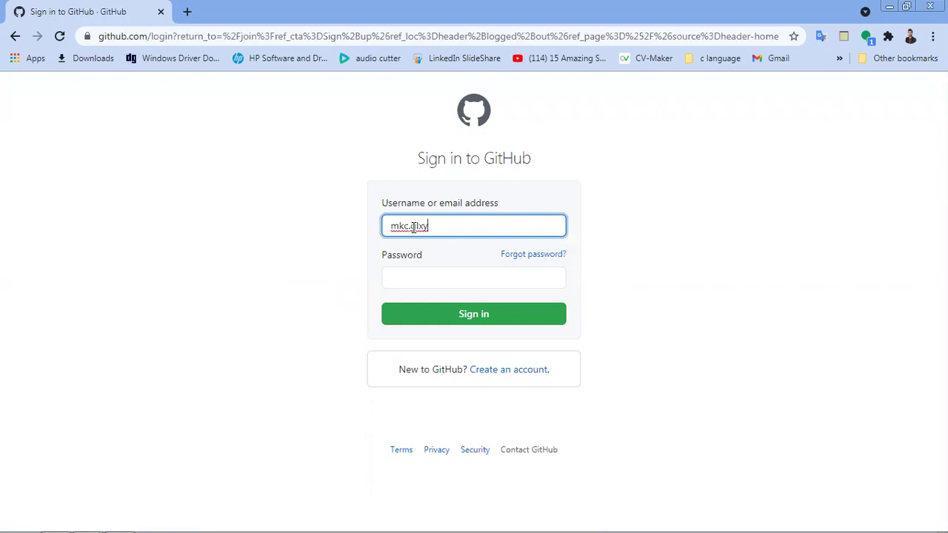
{"action": "left_click", "coordinate": [414, 278]}
{"action": "type", "text": "******"}
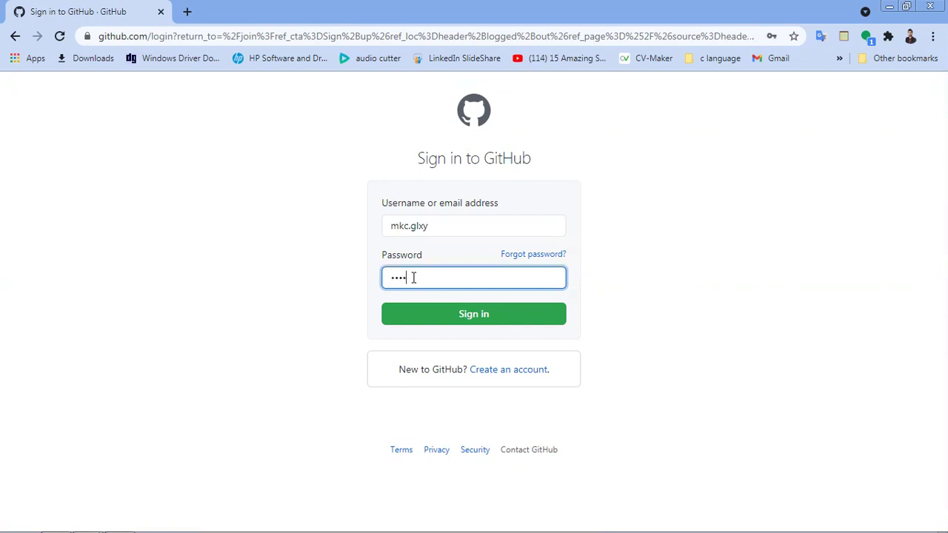
{"action": "type", "text": "*"}
{"action": "key", "text": "Return"}
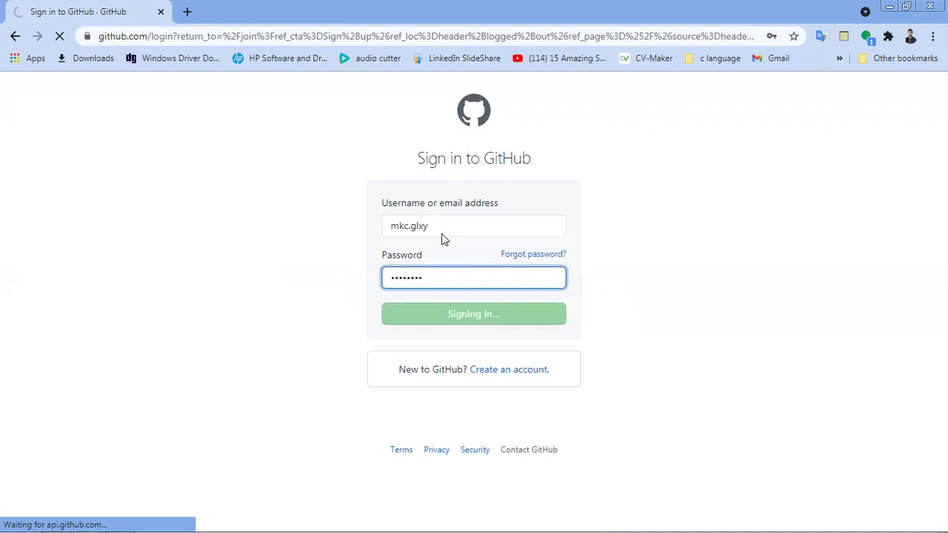
{"action": "double_click", "coordinate": [388, 272]}
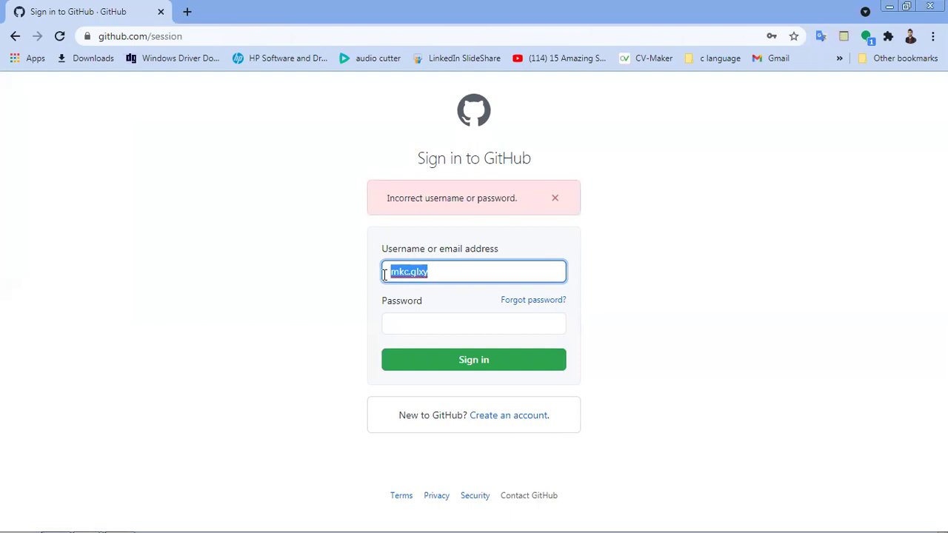
{"action": "left_click", "coordinate": [465, 275]}
{"action": "type", "text": "@gmail.com"}
{"action": "left_click", "coordinate": [458, 317]}
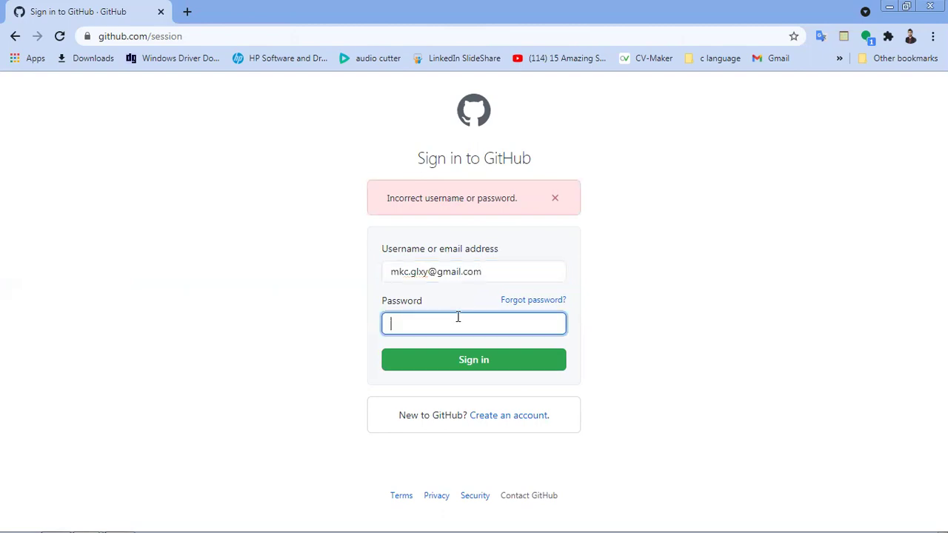
{"action": "type", "text": "m*******"}
{"action": "key", "text": "Return"}
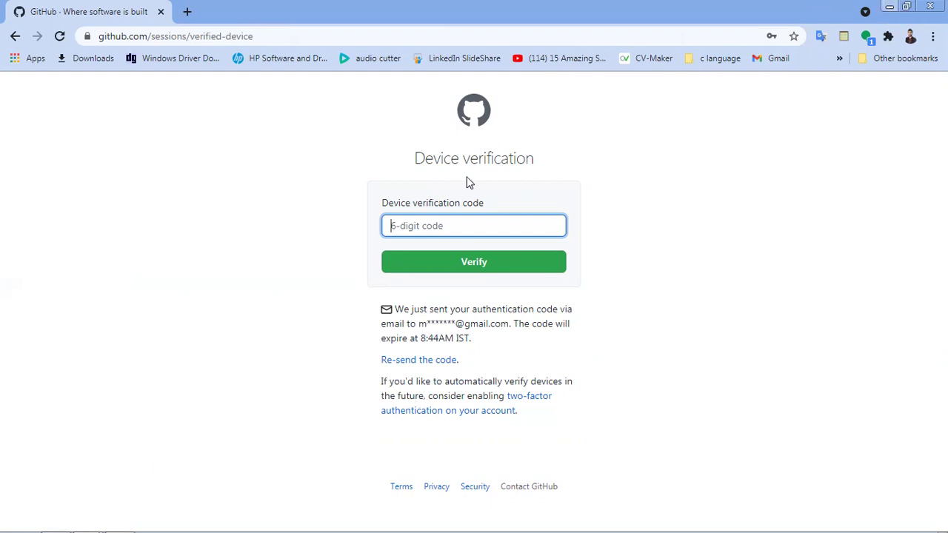
{"action": "mouse_move", "coordinate": [138, 514]}
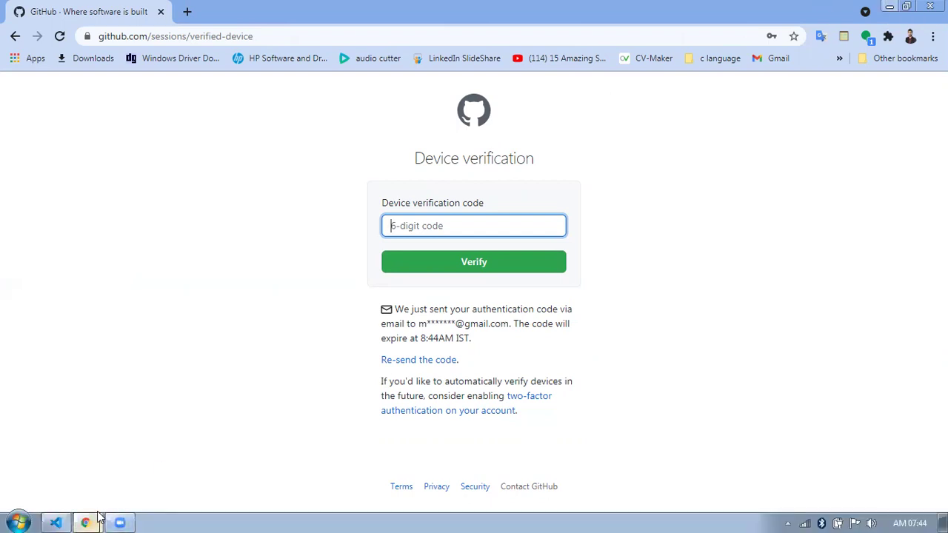
{"action": "mouse_move", "coordinate": [85, 523]}
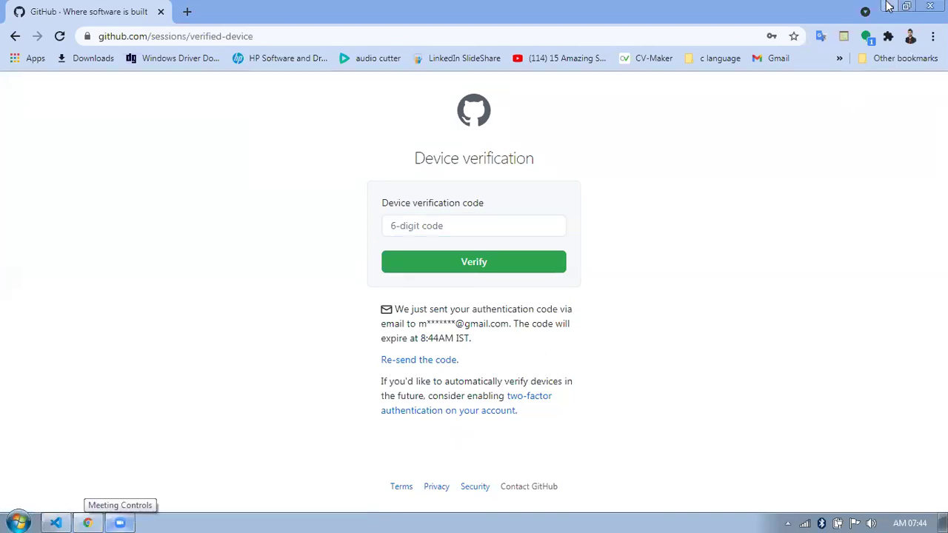
{"action": "key", "text": "super+d"}
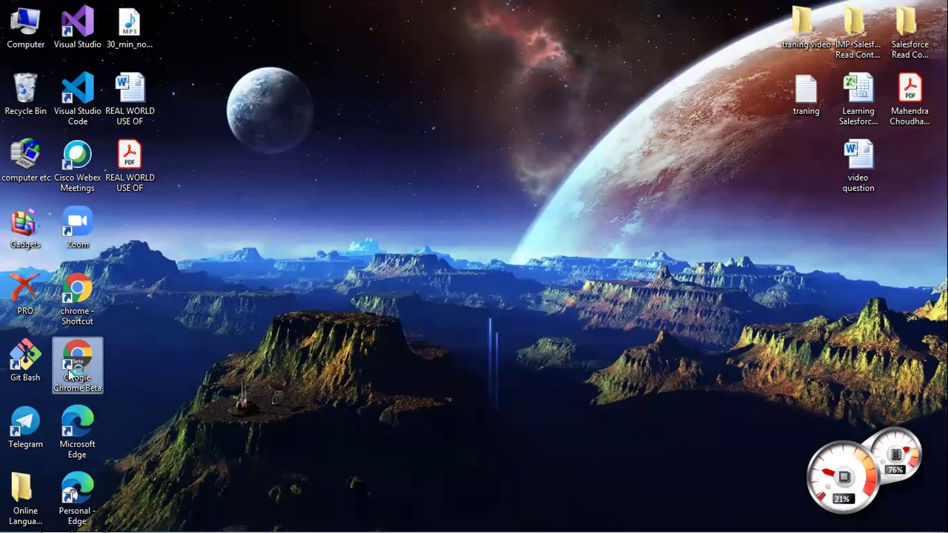
{"action": "double_click", "coordinate": [71, 375]}
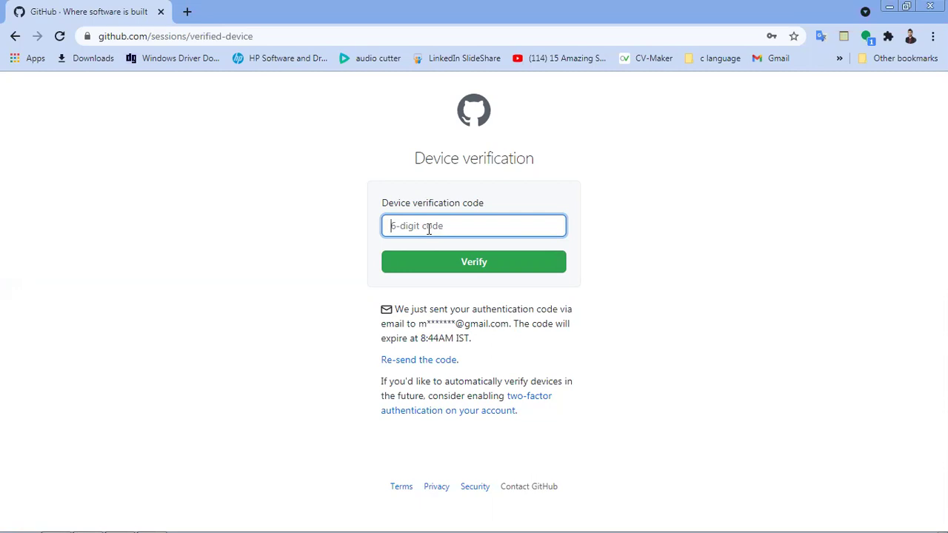
Enter the 6-digit device verification code from the e-mail and submit it
{"action": "key", "text": "BackSpace"}
{"action": "left_click", "coordinate": [442, 263]}
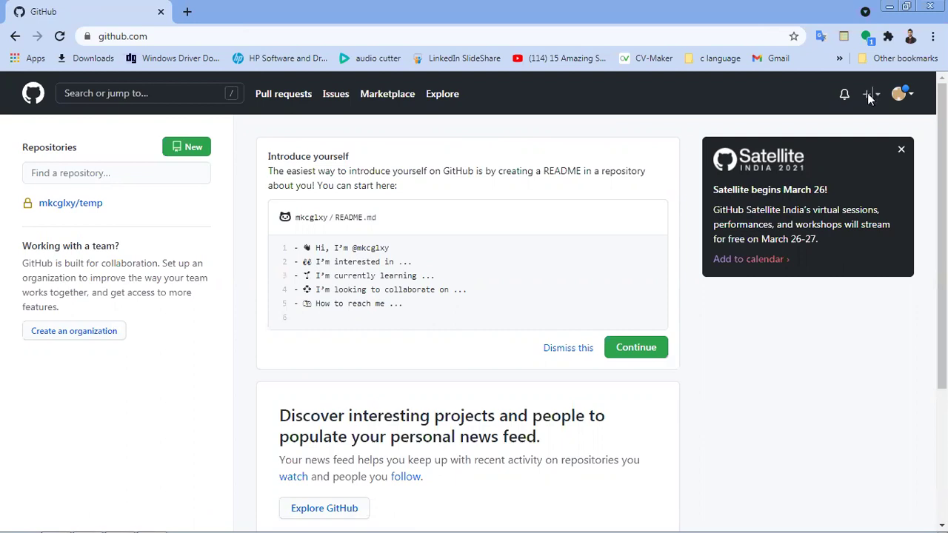
Start a new repository and name it apex-session
{"action": "left_click", "coordinate": [870, 97]}
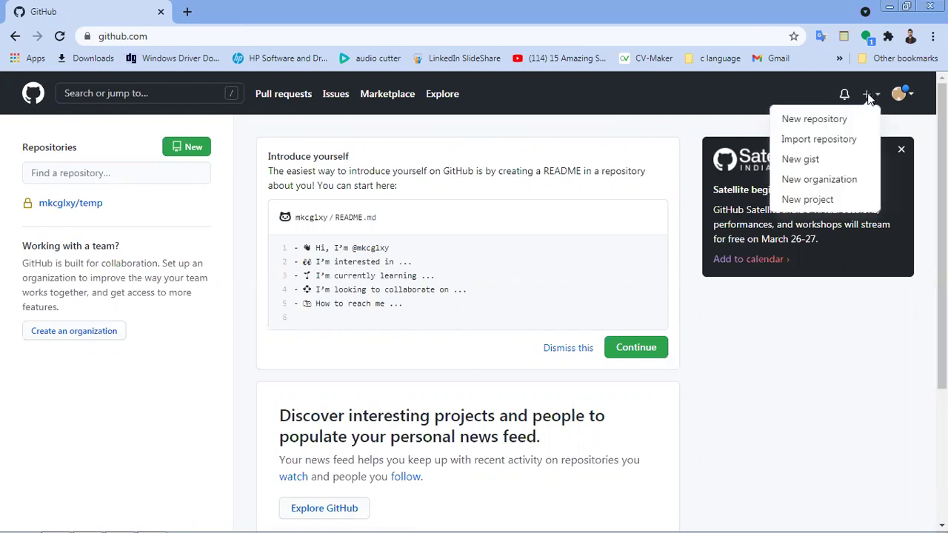
{"action": "left_click", "coordinate": [814, 120]}
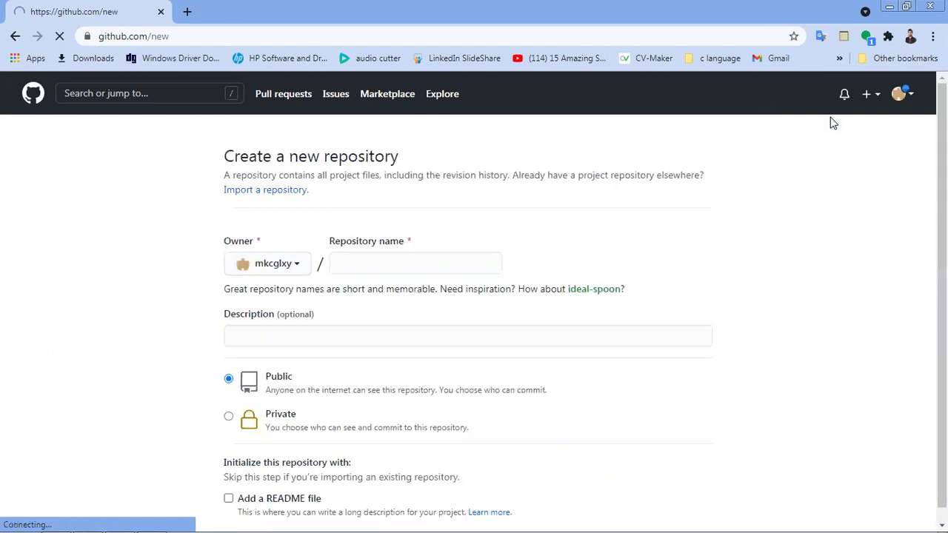
{"action": "left_click", "coordinate": [377, 271]}
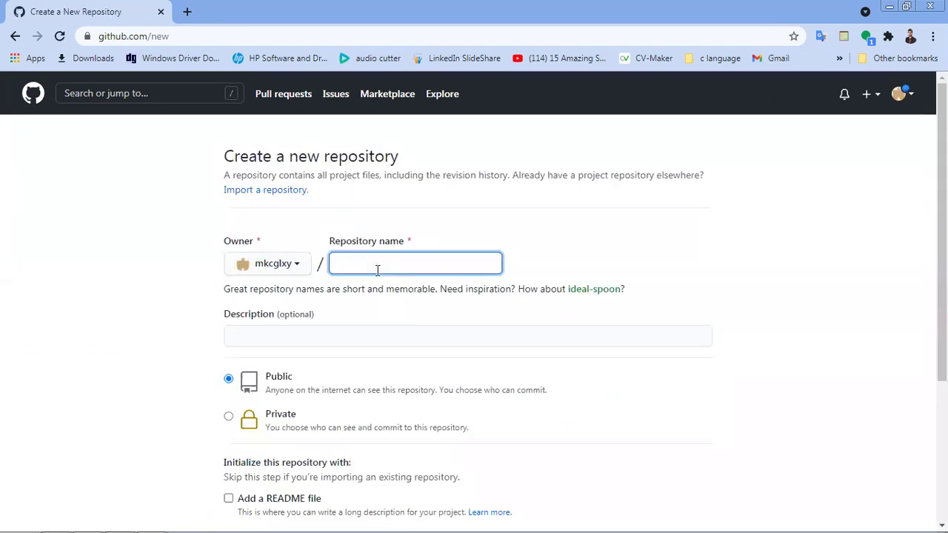
{"action": "type", "text": "a"}
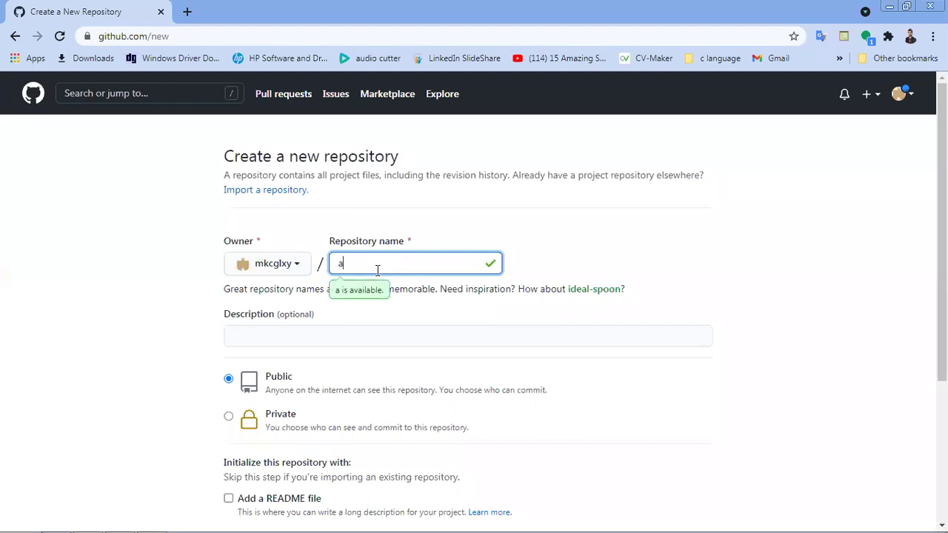
{"action": "type", "text": "pex"}
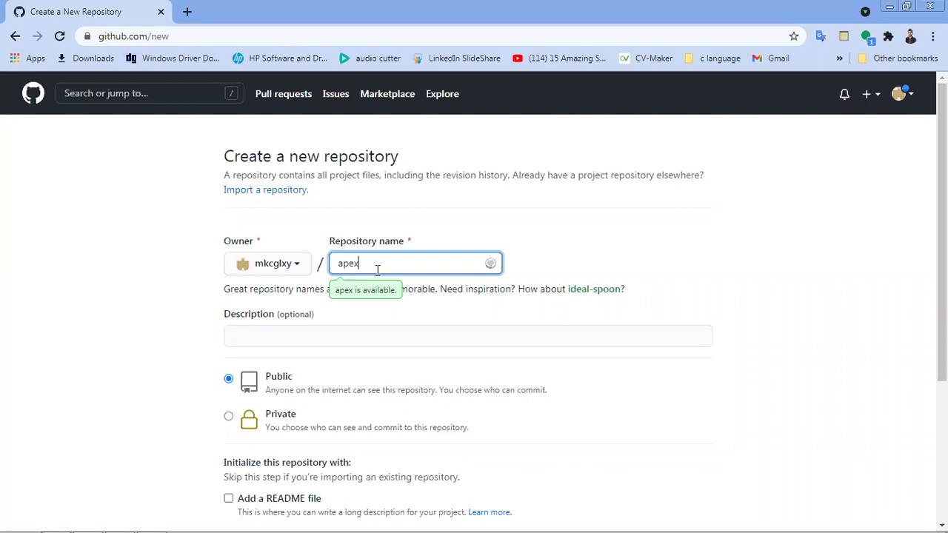
{"action": "type", "text": "S\\"}
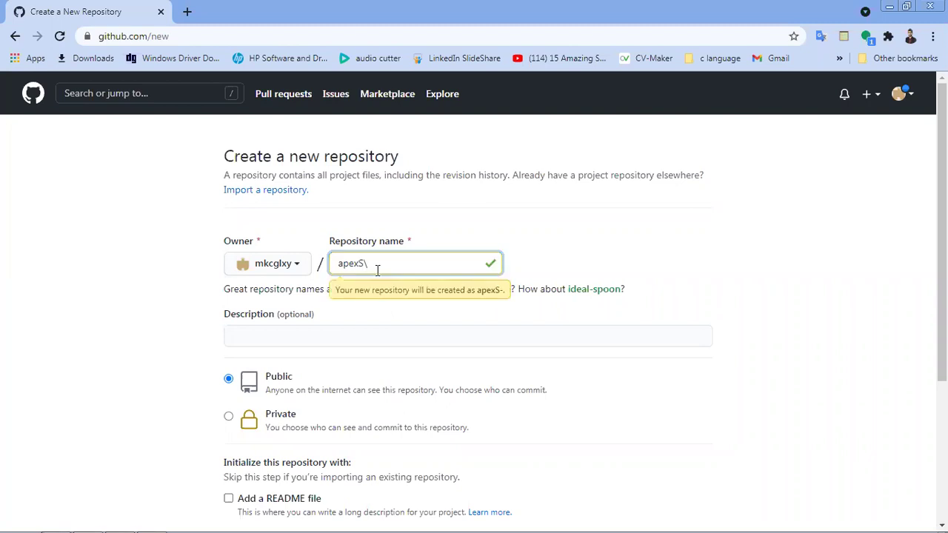
{"action": "key", "text": "BackSpace"}
{"action": "key", "text": "BackSpace"}
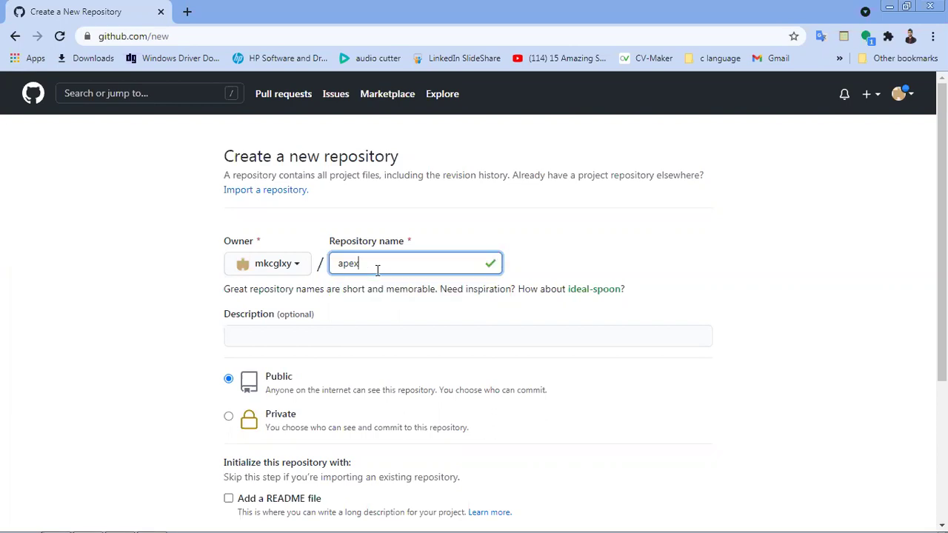
{"action": "type", "text": "-session"}
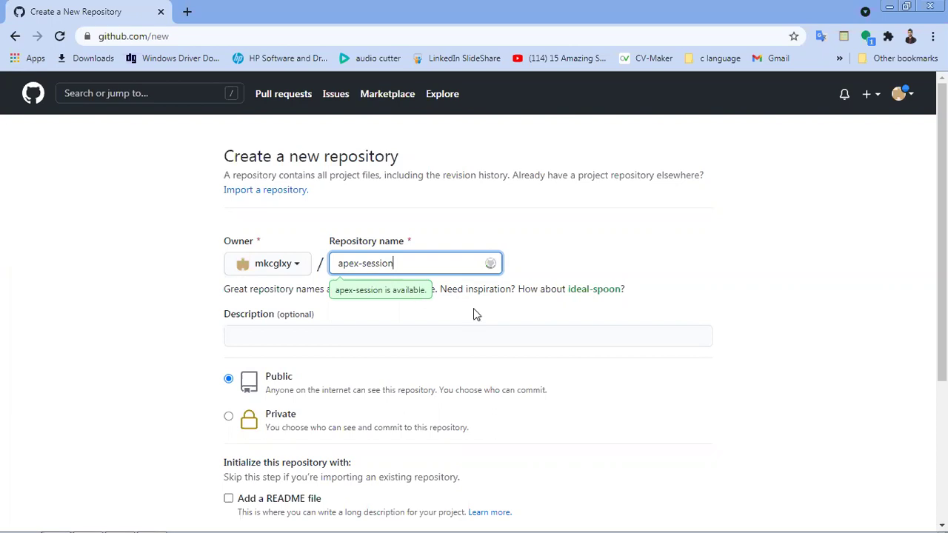
Enable Add a README file and Add .gitignore
{"action": "scroll", "coordinate": [473, 309], "scroll_direction": "down", "scroll_amount": 1}
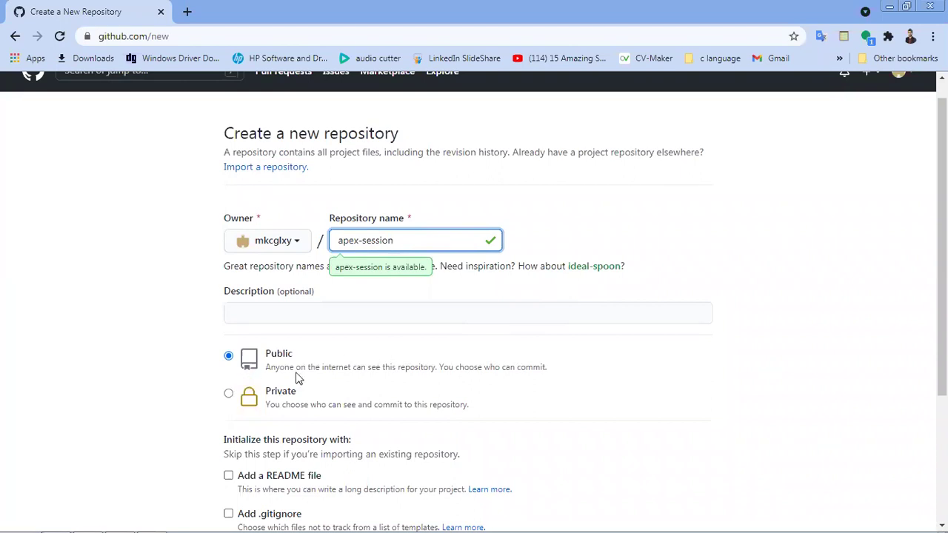
{"action": "scroll", "coordinate": [299, 378], "scroll_direction": "down", "scroll_amount": 1}
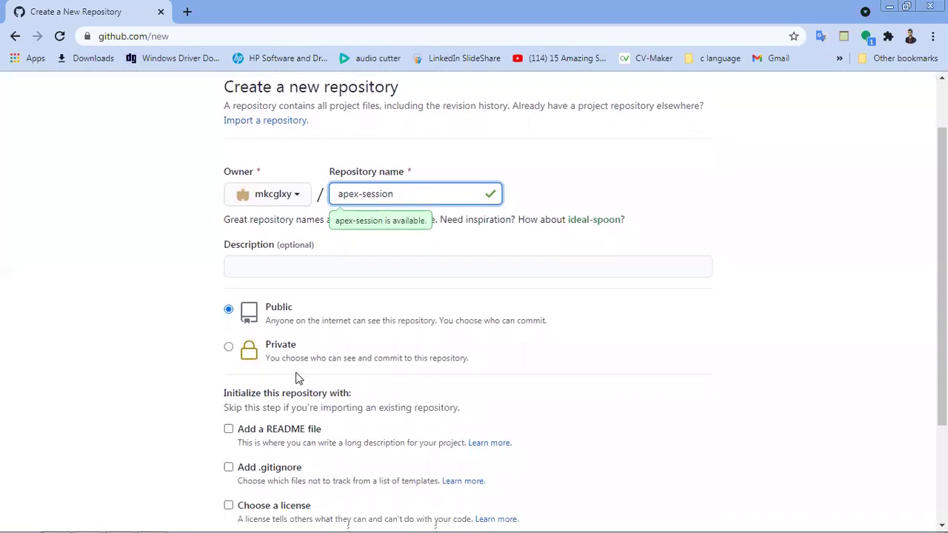
{"action": "scroll", "coordinate": [296, 378], "scroll_direction": "down", "scroll_amount": 3}
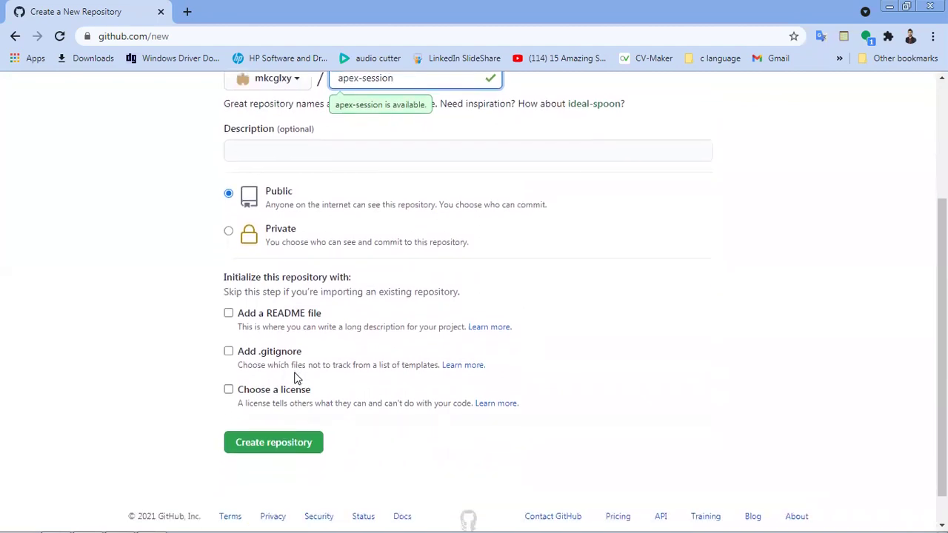
{"action": "left_click", "coordinate": [228, 314]}
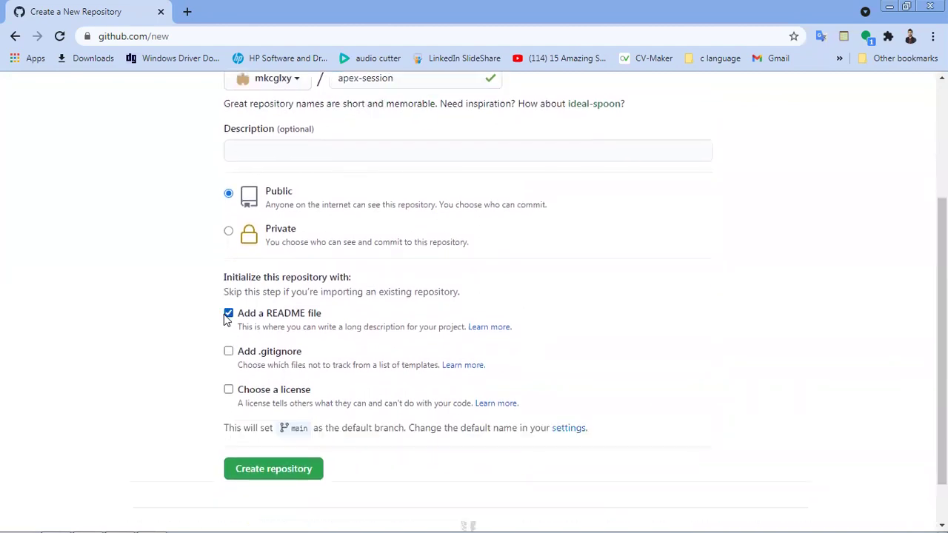
{"action": "left_click", "coordinate": [228, 351]}
Choose Java as the .gitignore template
{"action": "scroll", "coordinate": [383, 353], "scroll_direction": "down", "scroll_amount": 2}
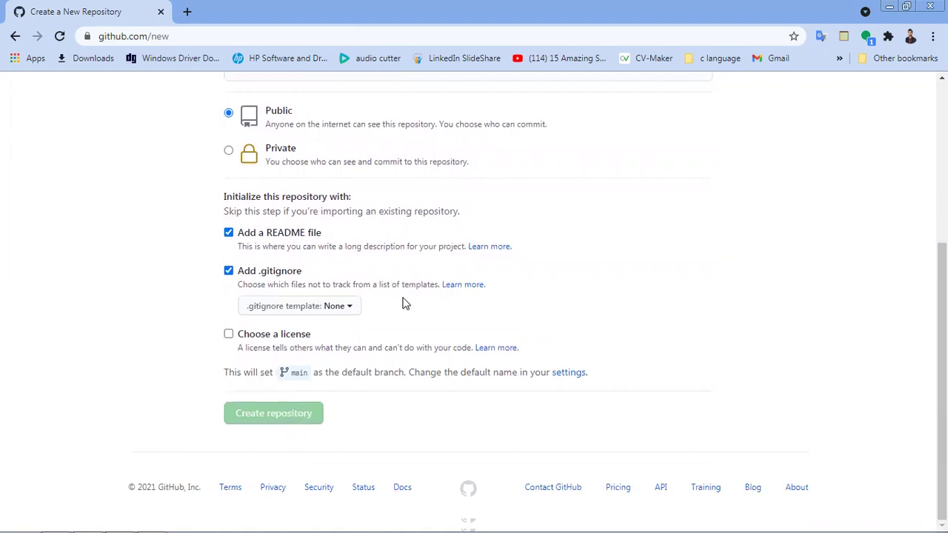
{"action": "scroll", "coordinate": [405, 304], "scroll_direction": "up", "scroll_amount": 2}
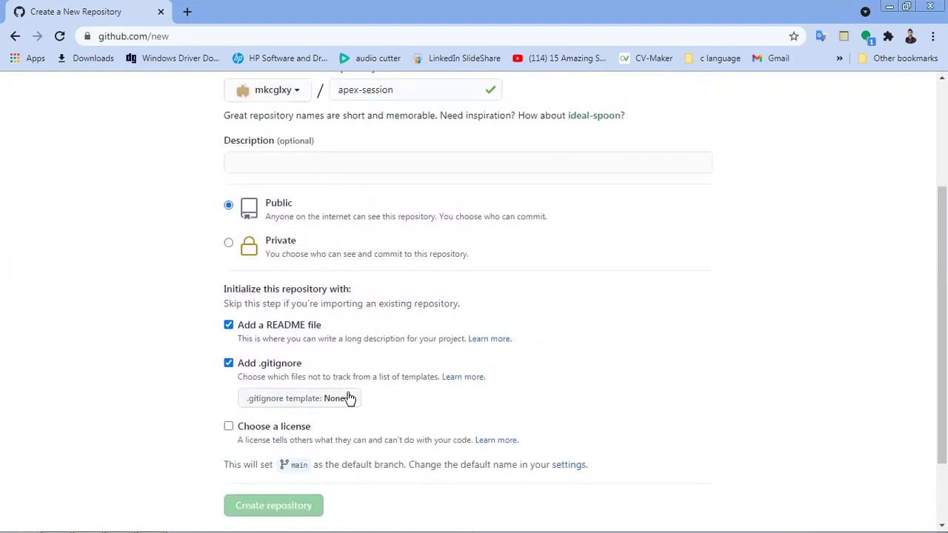
{"action": "left_click", "coordinate": [346, 399]}
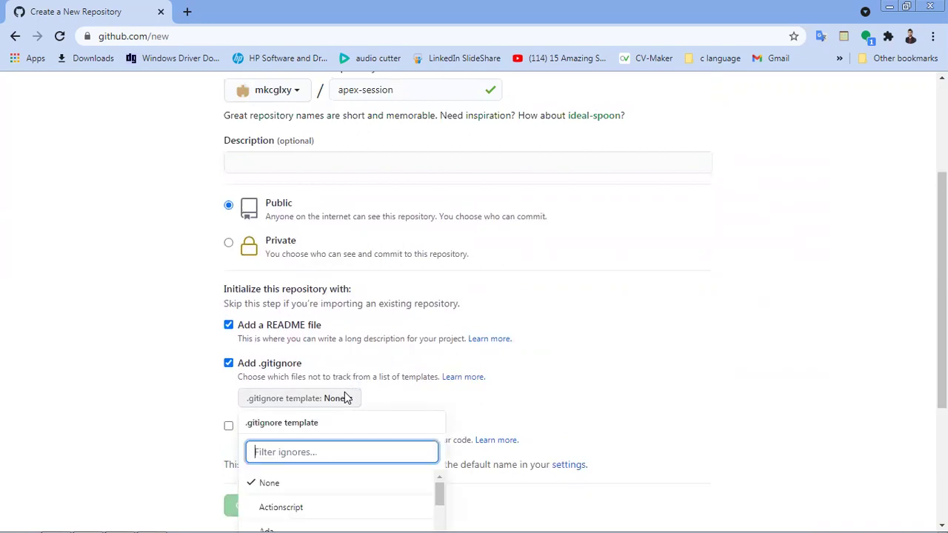
{"action": "scroll", "coordinate": [345, 398], "scroll_direction": "down", "scroll_amount": 3}
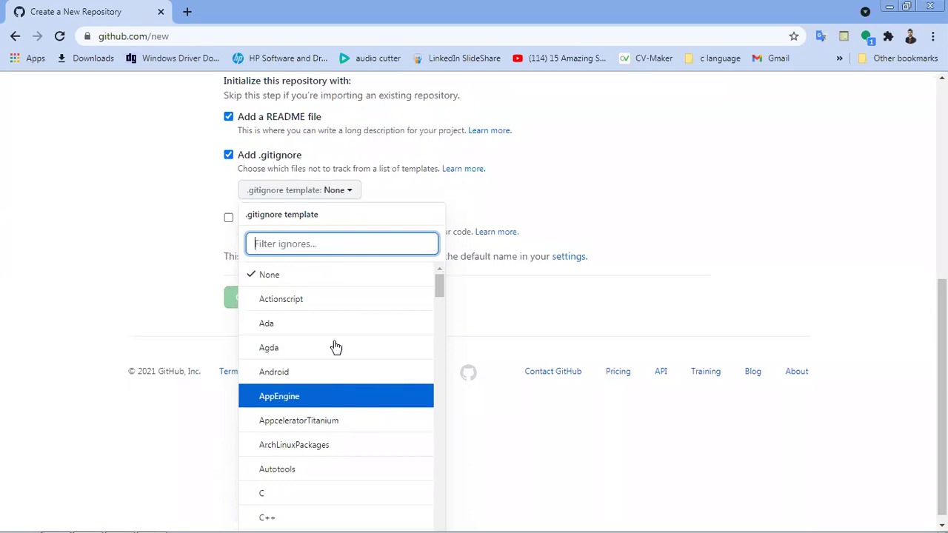
{"action": "scroll", "coordinate": [335, 348], "scroll_direction": "down", "scroll_amount": 2}
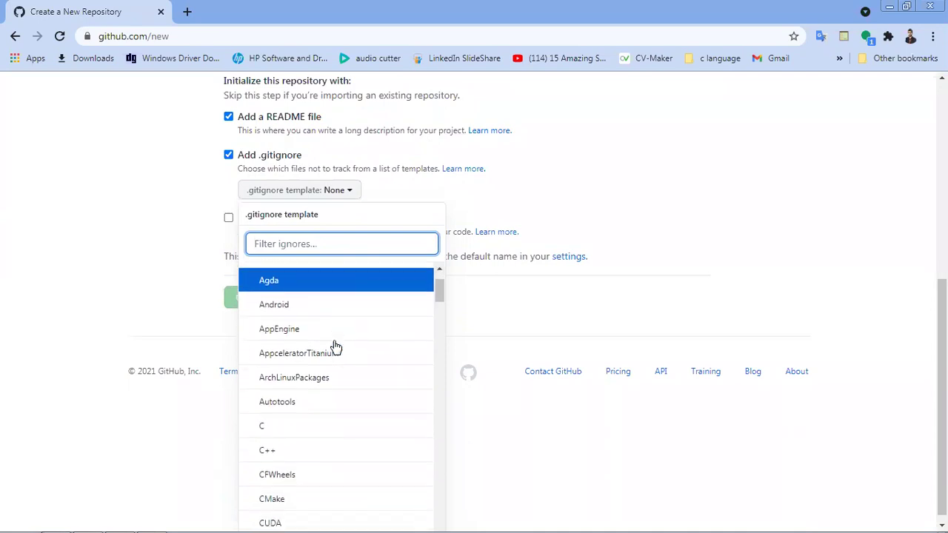
{"action": "scroll", "coordinate": [336, 347], "scroll_direction": "up", "scroll_amount": 2}
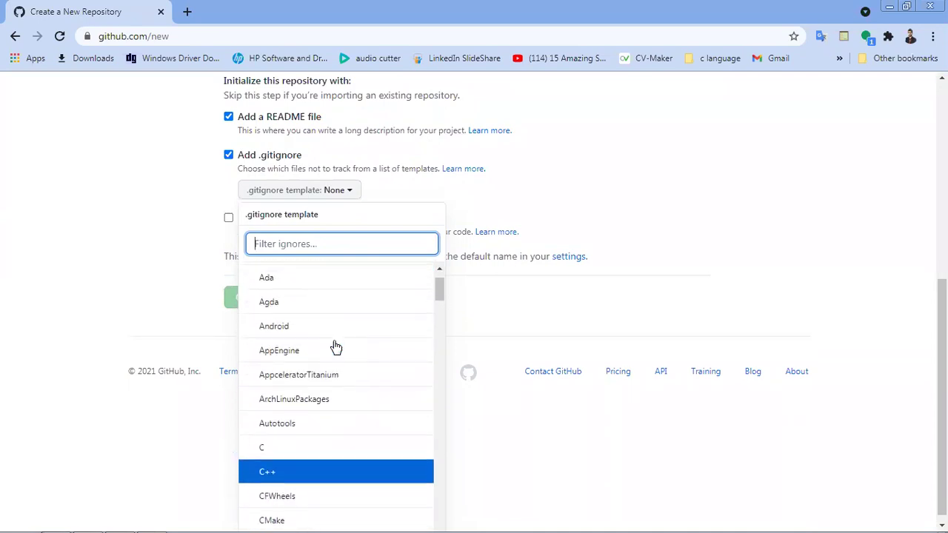
{"action": "scroll", "coordinate": [335, 348], "scroll_direction": "down", "scroll_amount": 2}
{"action": "scroll", "coordinate": [336, 347], "scroll_direction": "down", "scroll_amount": 9}
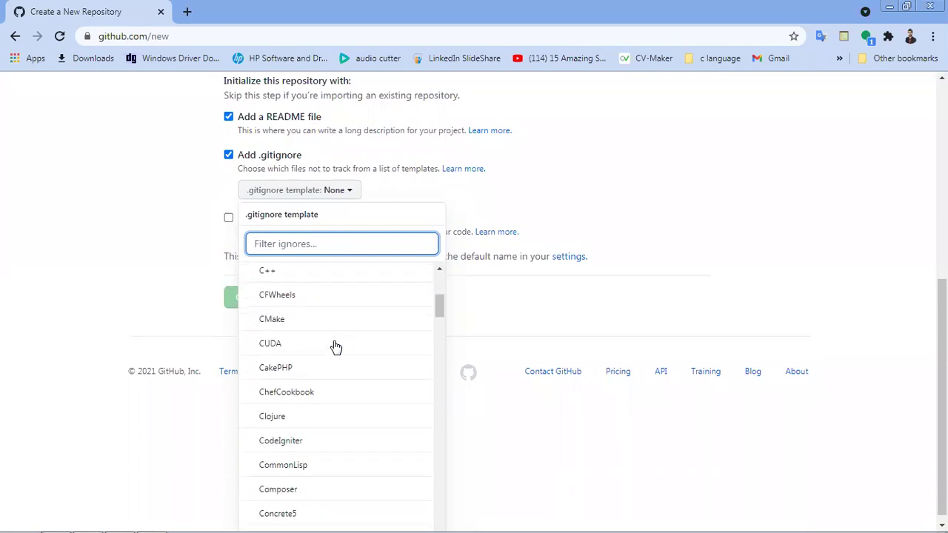
{"action": "scroll", "coordinate": [335, 347], "scroll_direction": "down", "scroll_amount": 5}
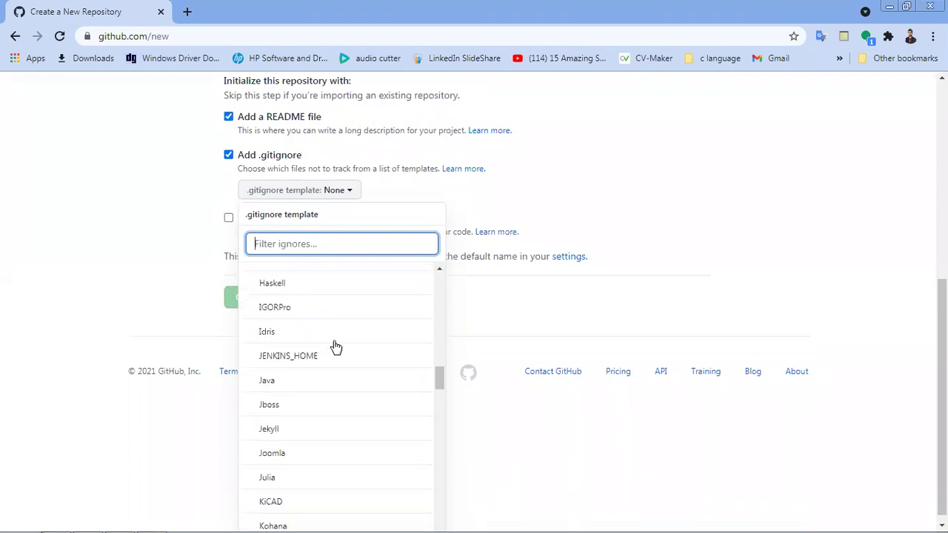
{"action": "scroll", "coordinate": [335, 347], "scroll_direction": "down", "scroll_amount": 1}
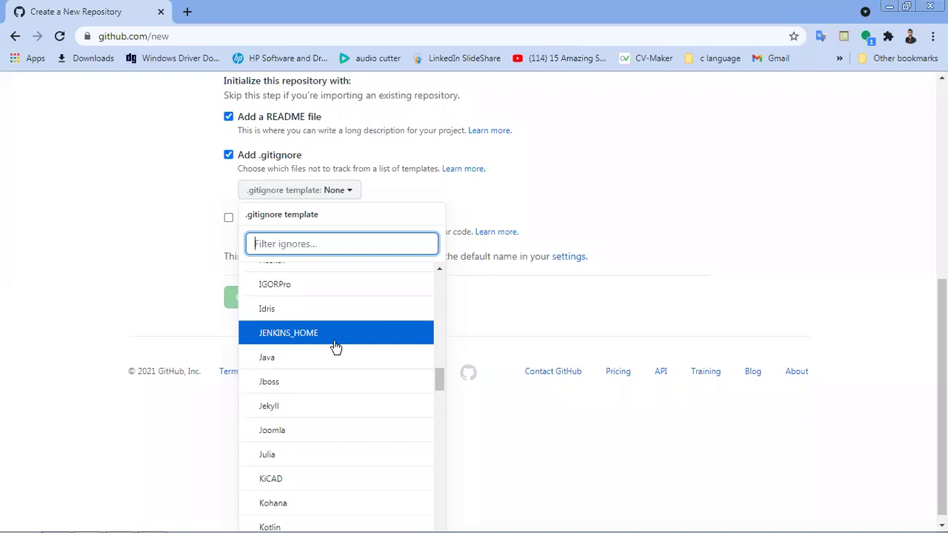
{"action": "left_click", "coordinate": [335, 359]}
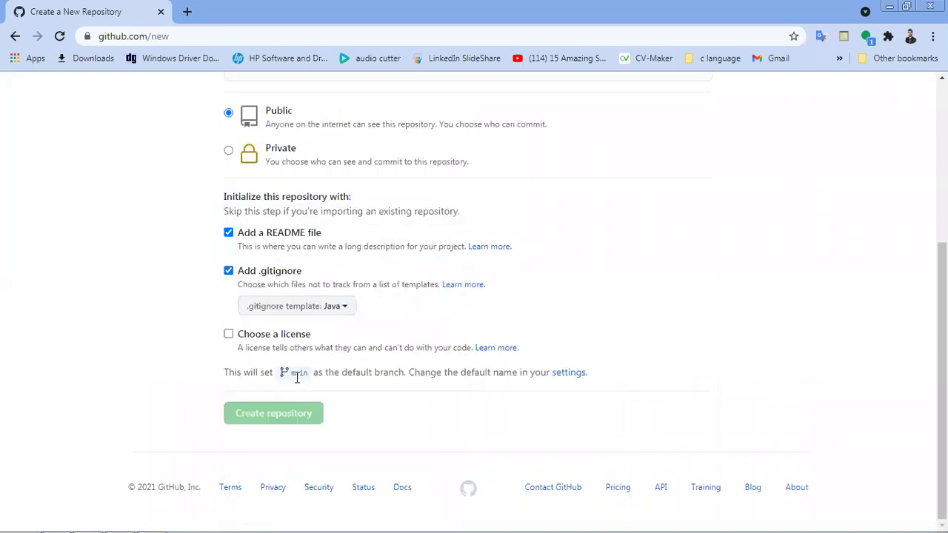
Create the apex-session repository, copy its HTTPS clone URL, and switch to VS Code
{"action": "left_click", "coordinate": [278, 413]}
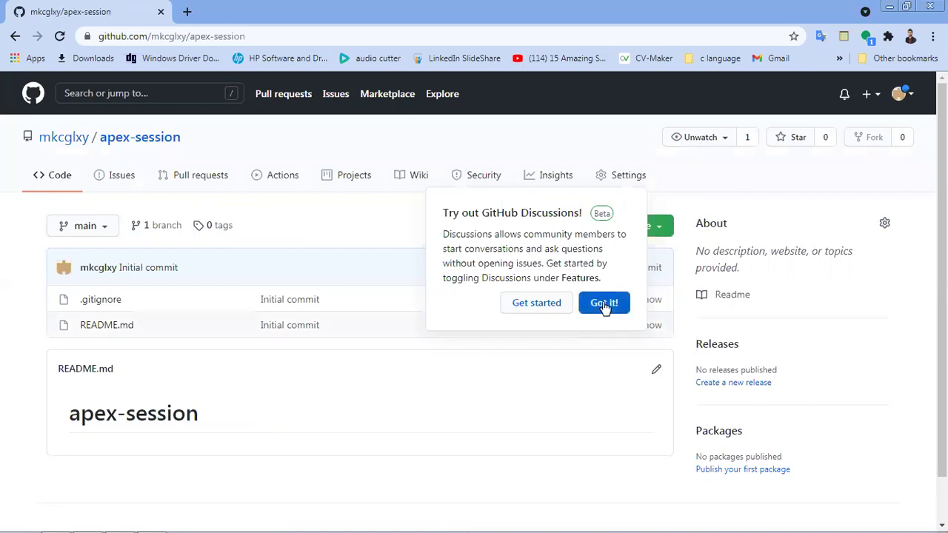
{"action": "left_click", "coordinate": [435, 347]}
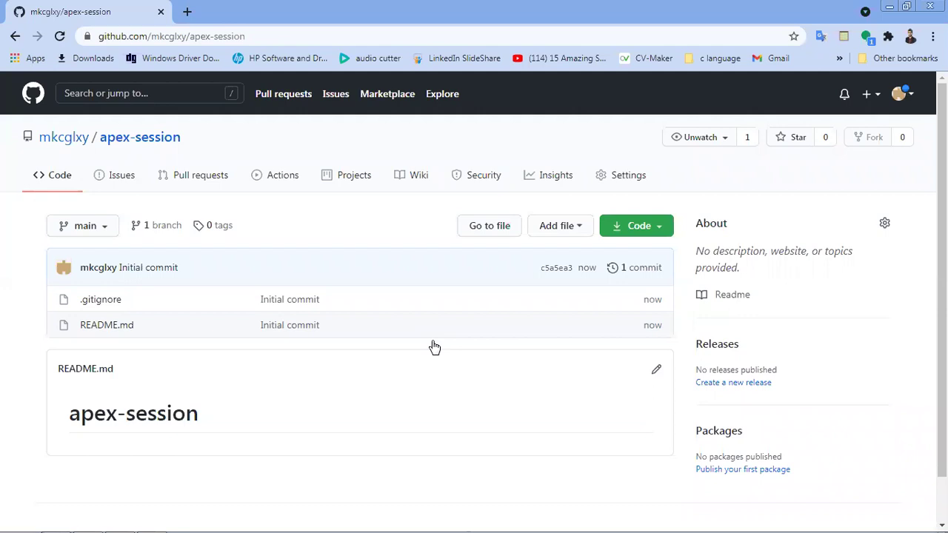
{"action": "left_click", "coordinate": [624, 223]}
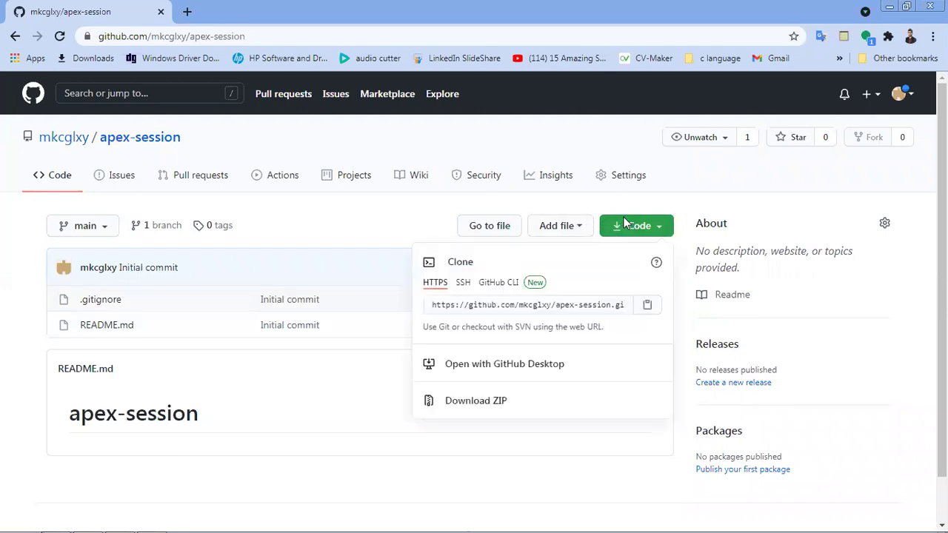
{"action": "left_click", "coordinate": [650, 306]}
{"action": "mouse_move", "coordinate": [15, 526]}
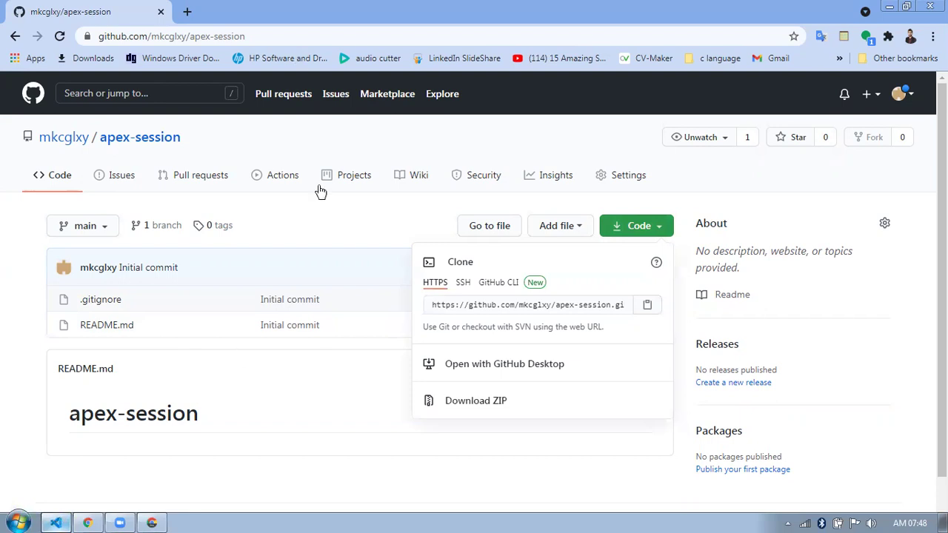
{"action": "key", "text": "alt+Tab"}
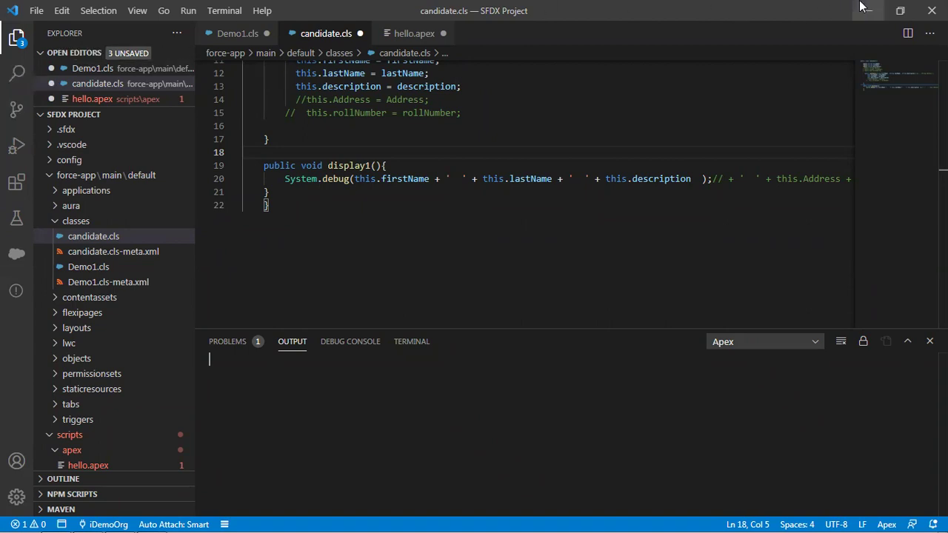
Return to the browser, close its blank window, and open Windows Explorer on Computer
{"action": "key", "text": "alt+Tab"}
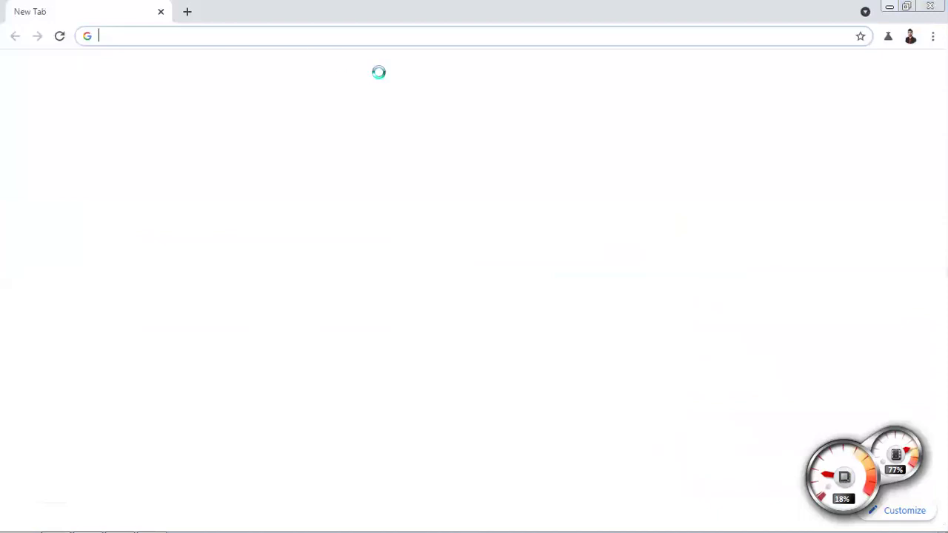
{"action": "key", "text": "alt+F4"}
{"action": "key", "text": "super+e"}
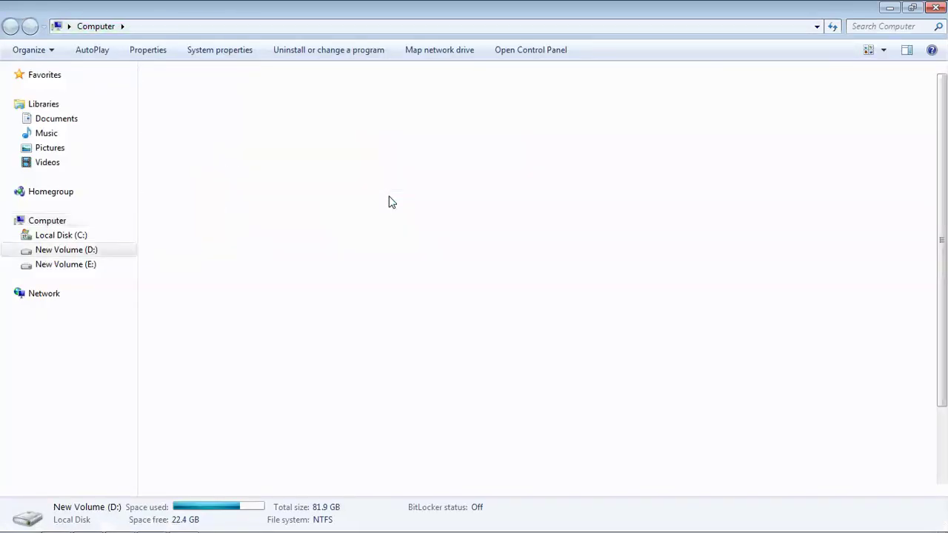
Open the SFDX Project folder on D: and then its inner SFDX Project folder
{"action": "scroll", "coordinate": [392, 202], "scroll_direction": "down", "scroll_amount": 3}
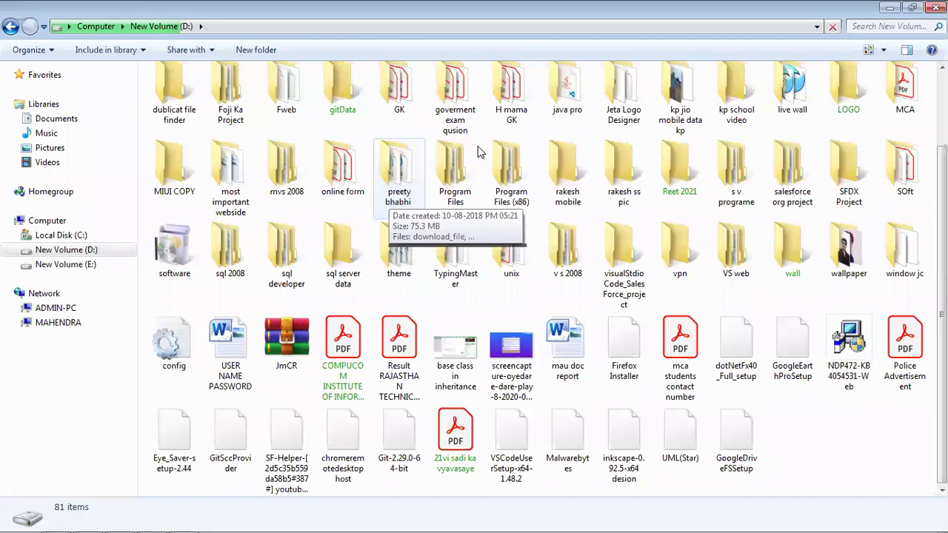
{"action": "scroll", "coordinate": [478, 152], "scroll_direction": "up", "scroll_amount": 3}
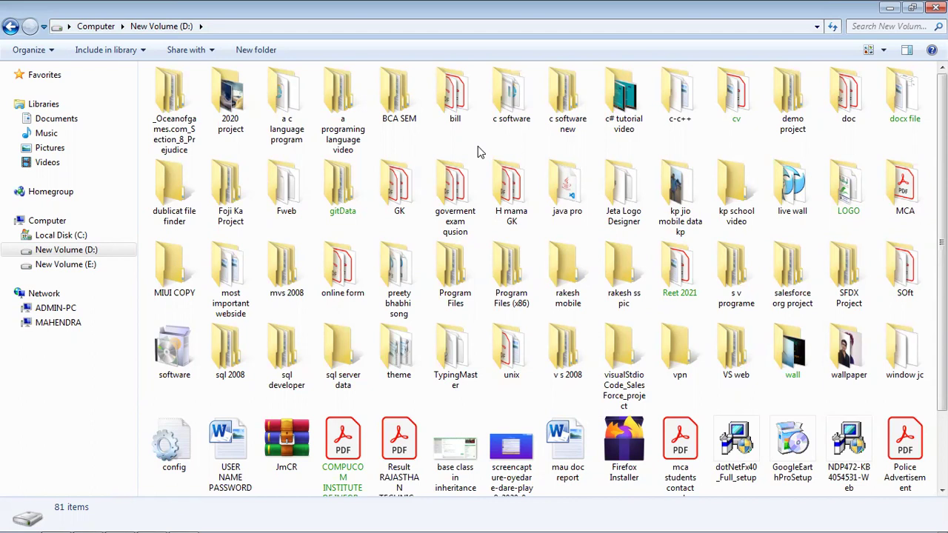
{"action": "left_click", "coordinate": [854, 279]}
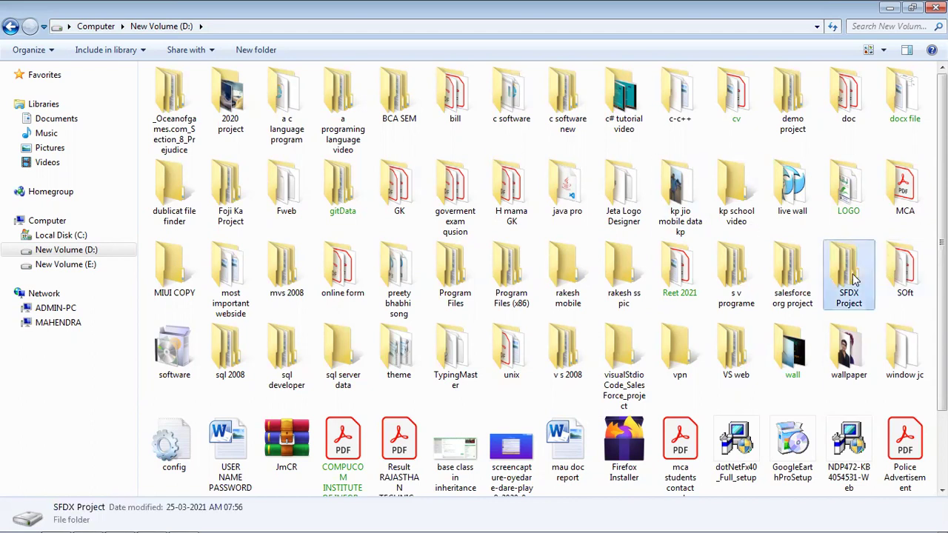
{"action": "double_click", "coordinate": [855, 278]}
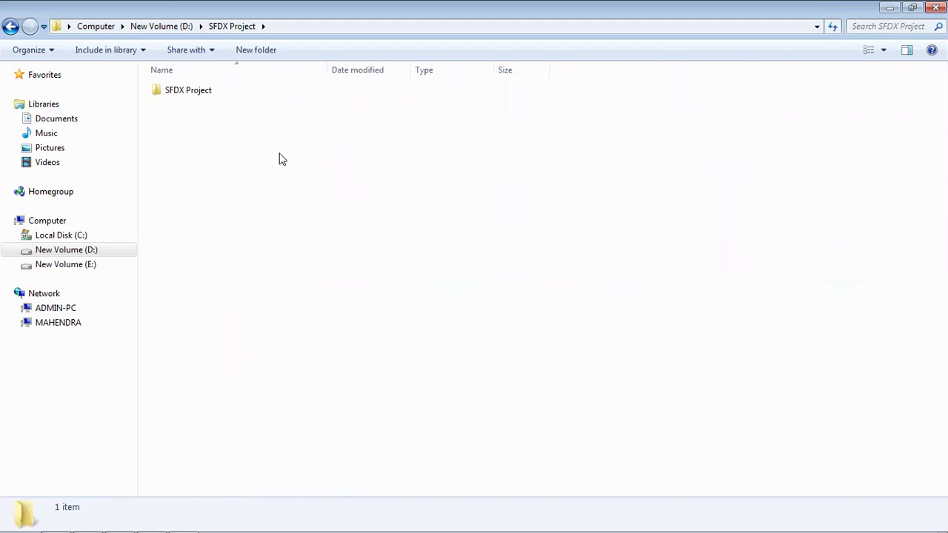
{"action": "left_click", "coordinate": [200, 97]}
{"action": "double_click", "coordinate": [200, 97]}
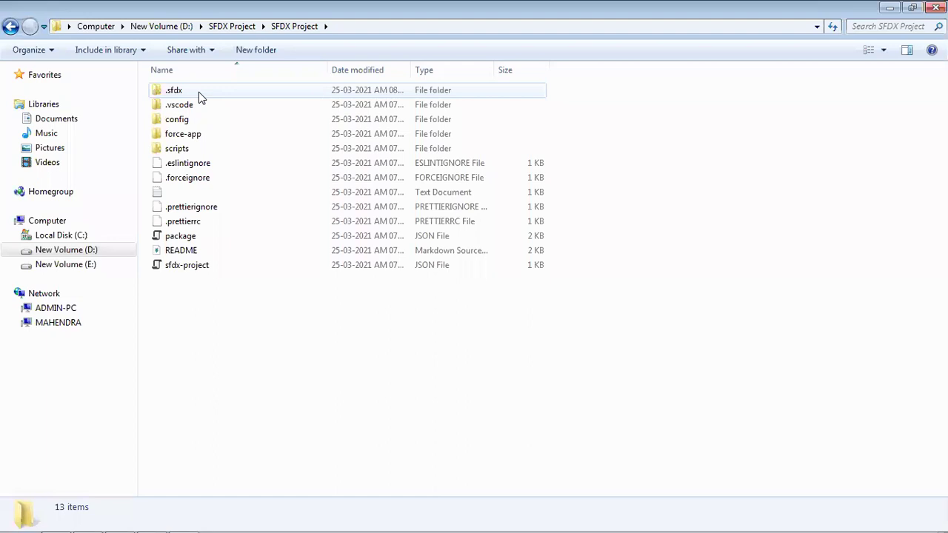
From Git Bash in the project folder, run git clone with the pasted apex-session URL
{"action": "right_click", "coordinate": [257, 380]}
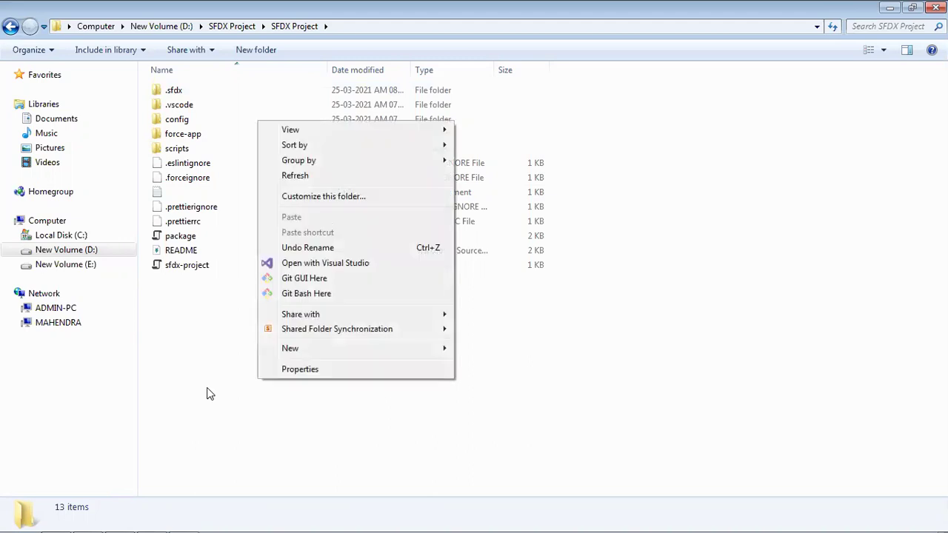
{"action": "left_click", "coordinate": [308, 296]}
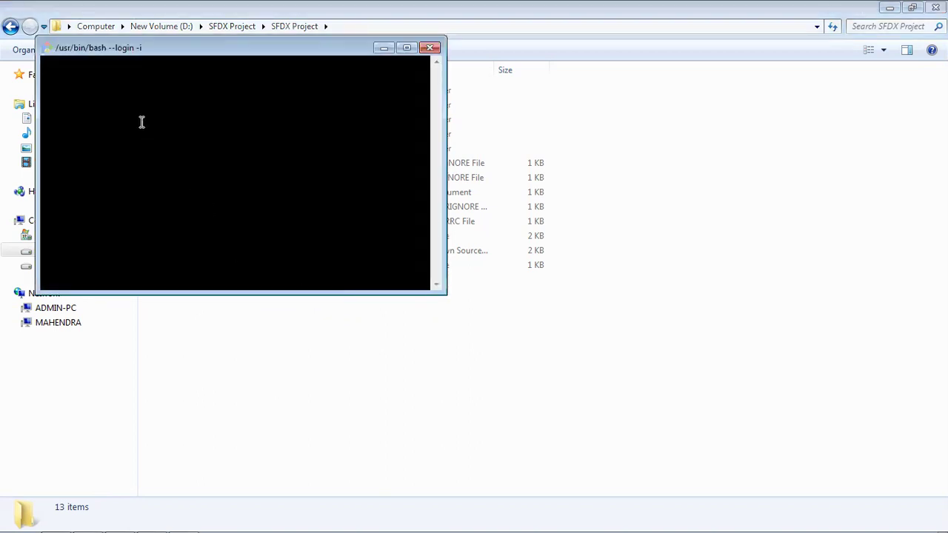
{"action": "type", "text": "git"}
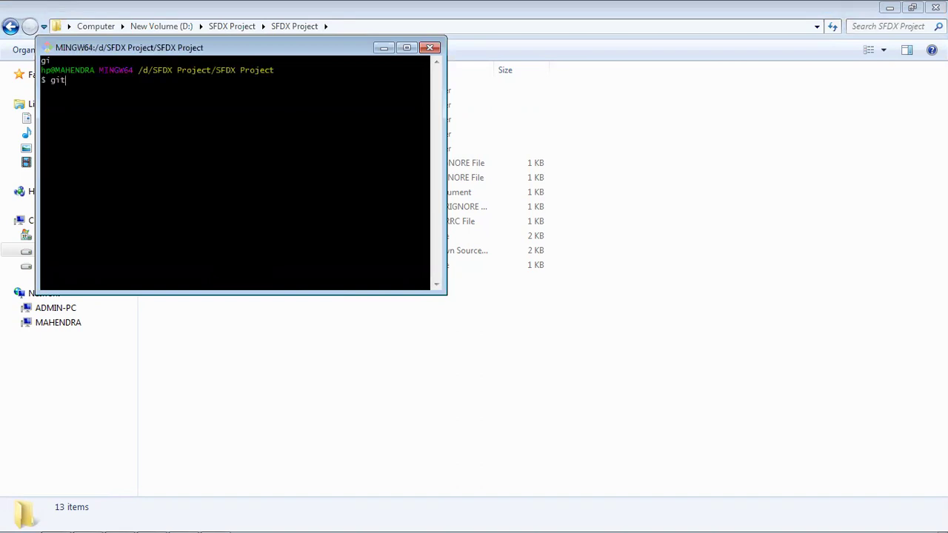
{"action": "type", "text": " clone"}
{"action": "right_click", "coordinate": [108, 100]}
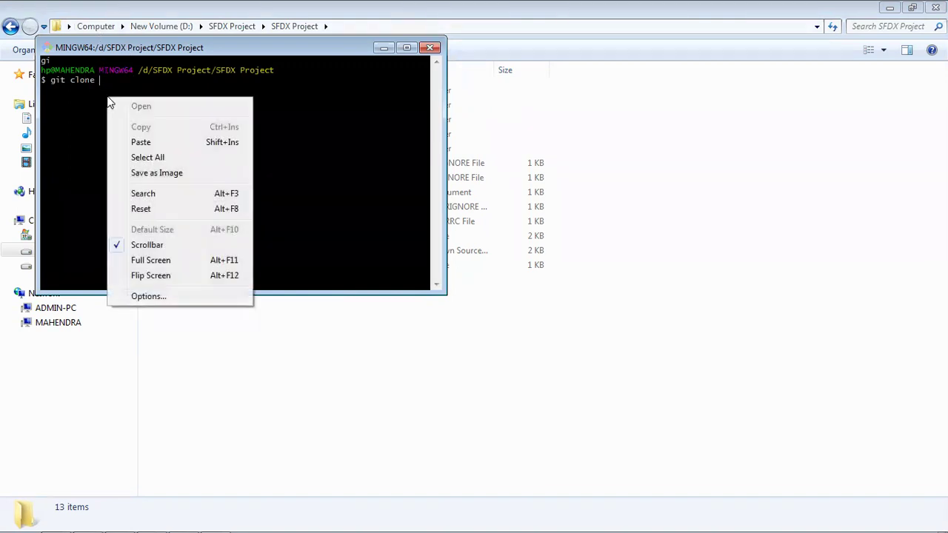
{"action": "left_click", "coordinate": [122, 145]}
{"action": "key", "text": "Return"}
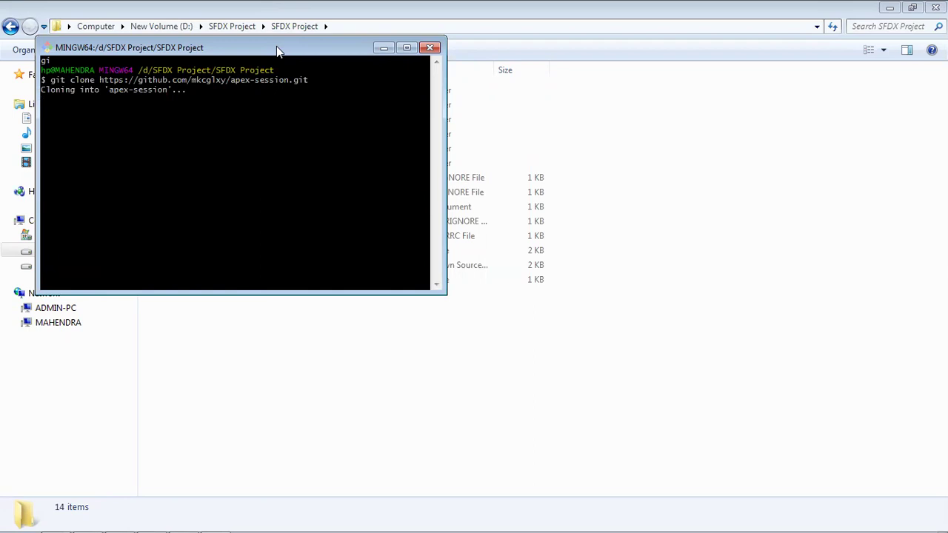
{"action": "left_click_drag", "start_coordinate": [277, 46], "coordinate": [785, 122]}
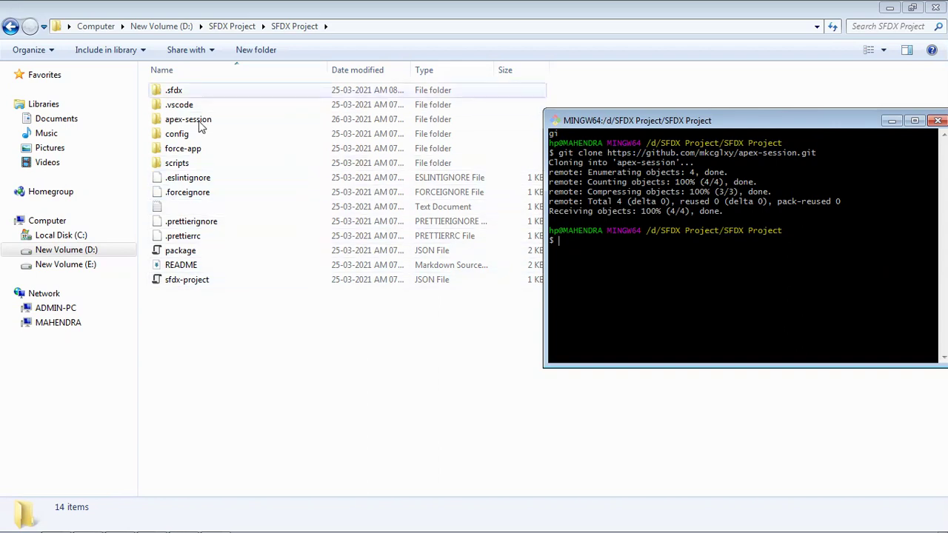
Move all apex-session contents into SFDX Project, replacing the existing .gitignore and README
{"action": "double_click", "coordinate": [198, 121]}
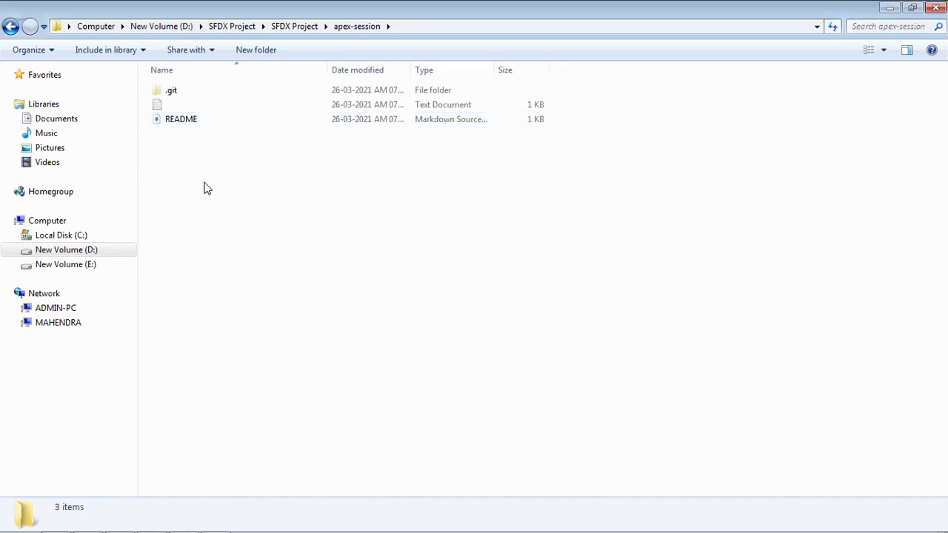
{"action": "key", "text": "ctrl+a"}
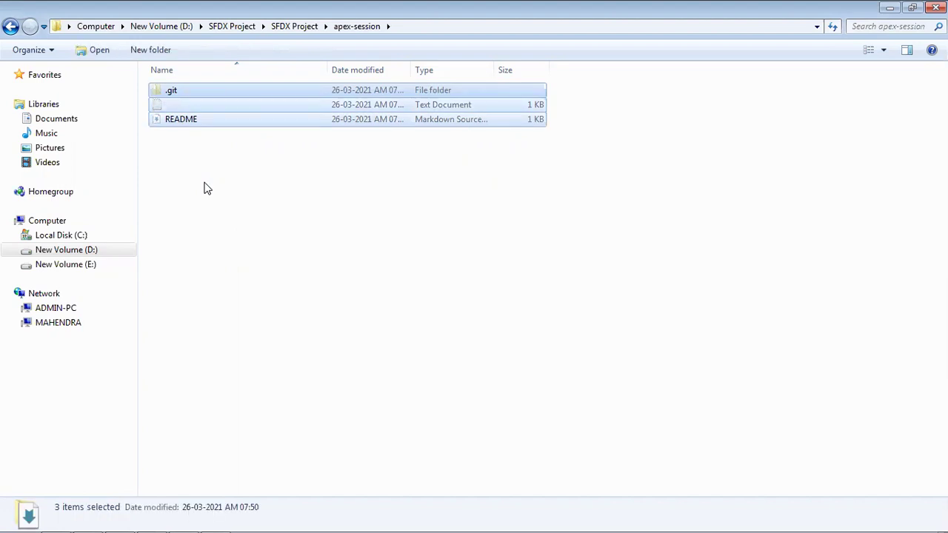
{"action": "key", "text": "BackSpace"}
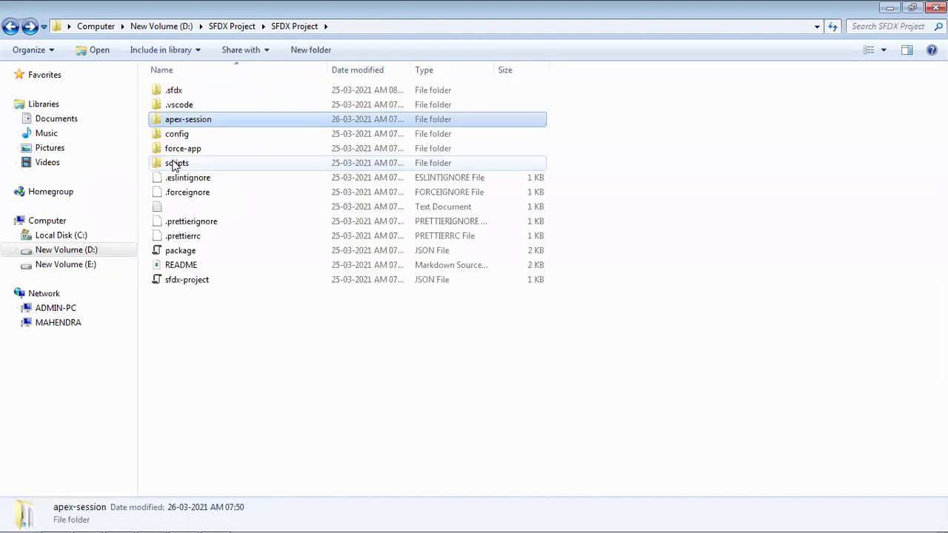
{"action": "key", "text": "ctrl+v"}
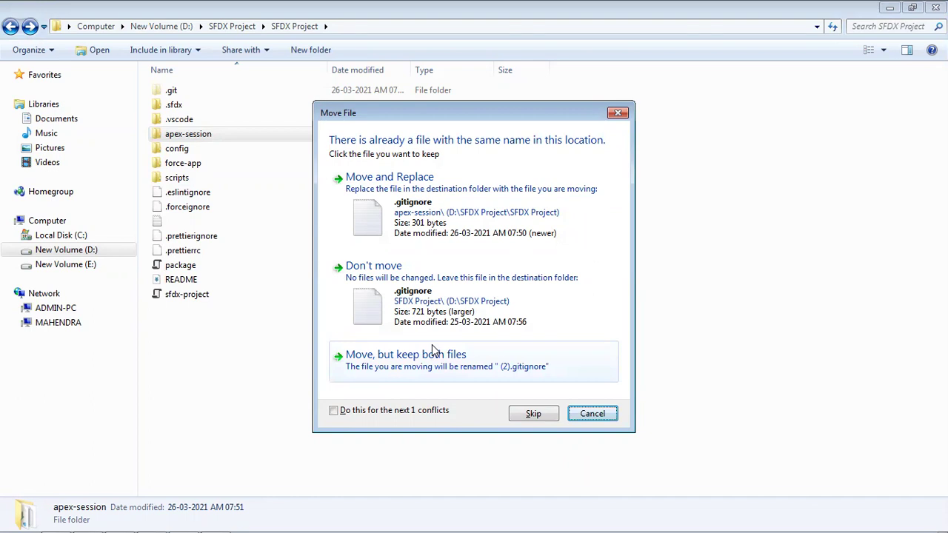
{"action": "left_click", "coordinate": [420, 217]}
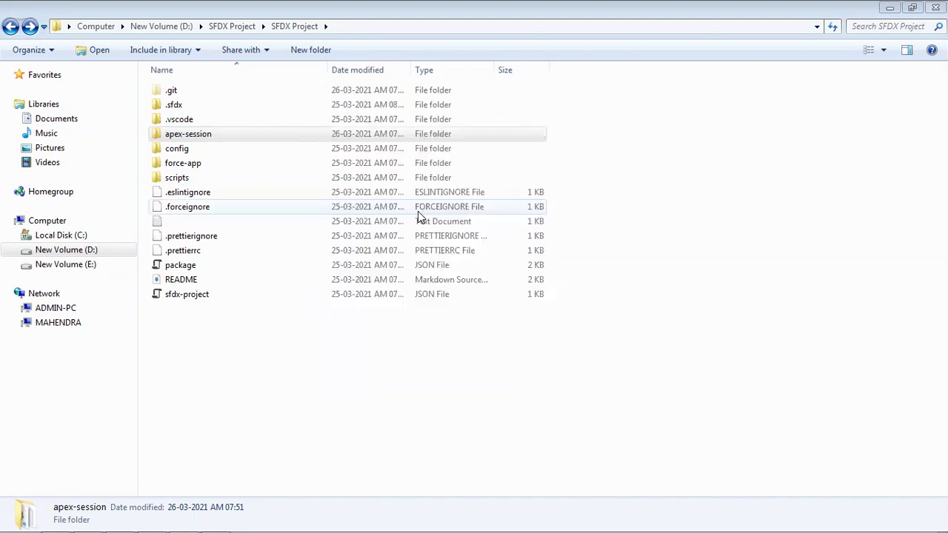
{"action": "left_click", "coordinate": [419, 215]}
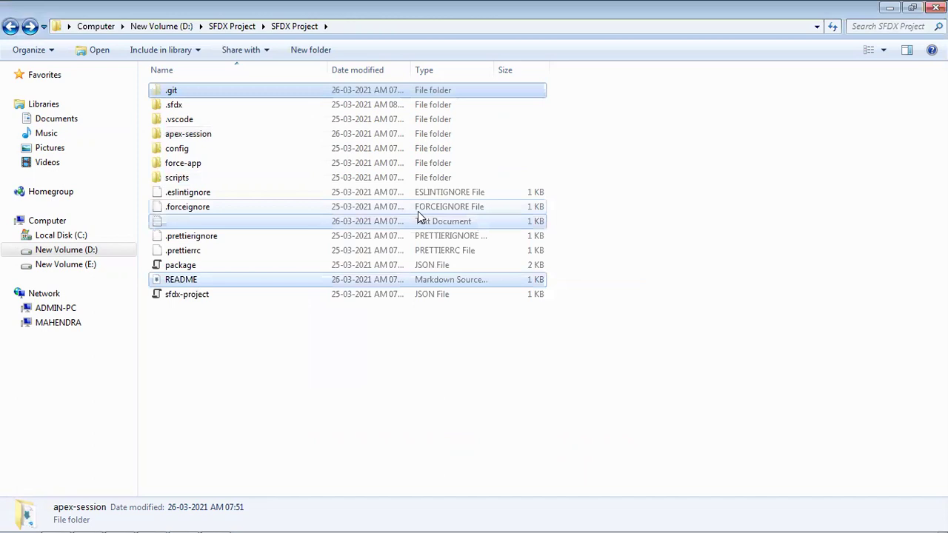
{"action": "left_click", "coordinate": [328, 378]}
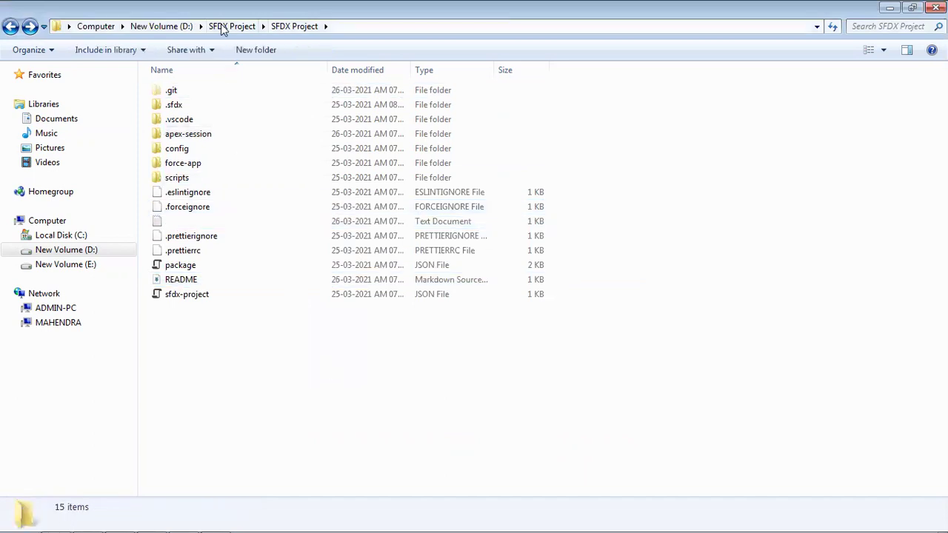
Delete the empty apex-session folder and switch to Visual Studio Code
{"action": "left_click", "coordinate": [208, 138]}
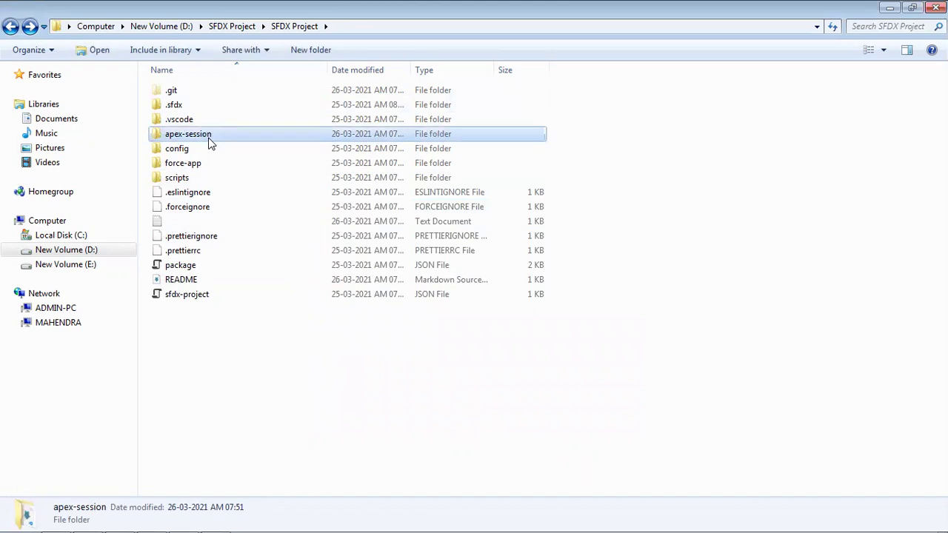
{"action": "key", "text": "Delete"}
{"action": "key", "text": "Return"}
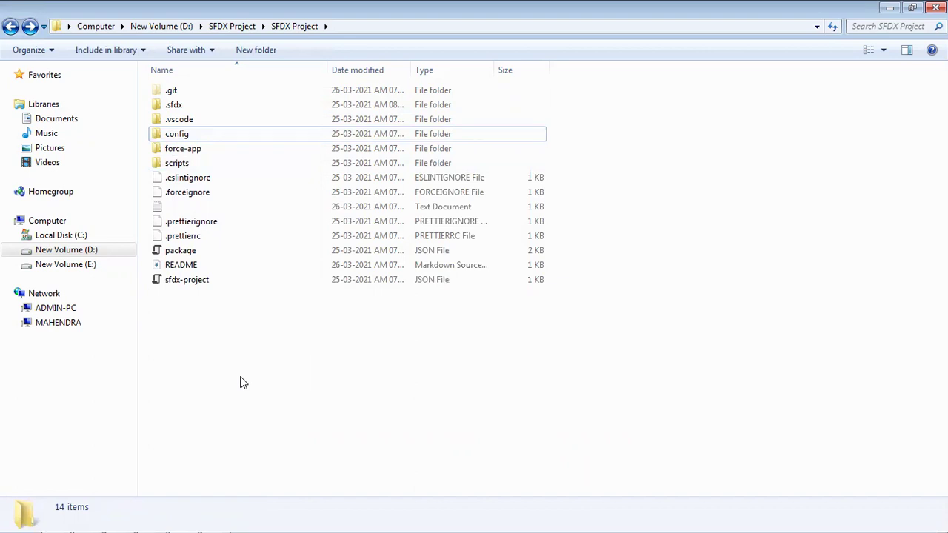
{"action": "mouse_move", "coordinate": [158, 531]}
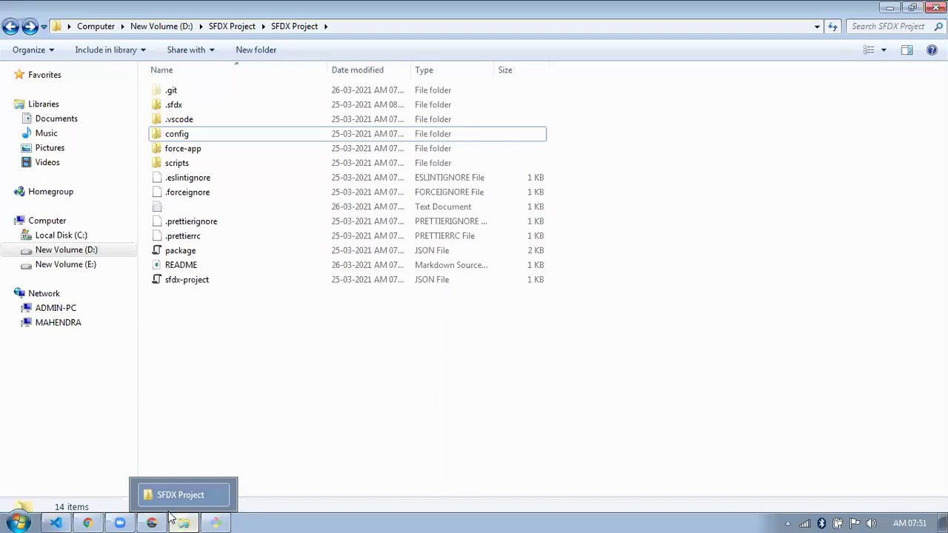
{"action": "mouse_move", "coordinate": [140, 516]}
{"action": "right_click", "coordinate": [89, 521]}
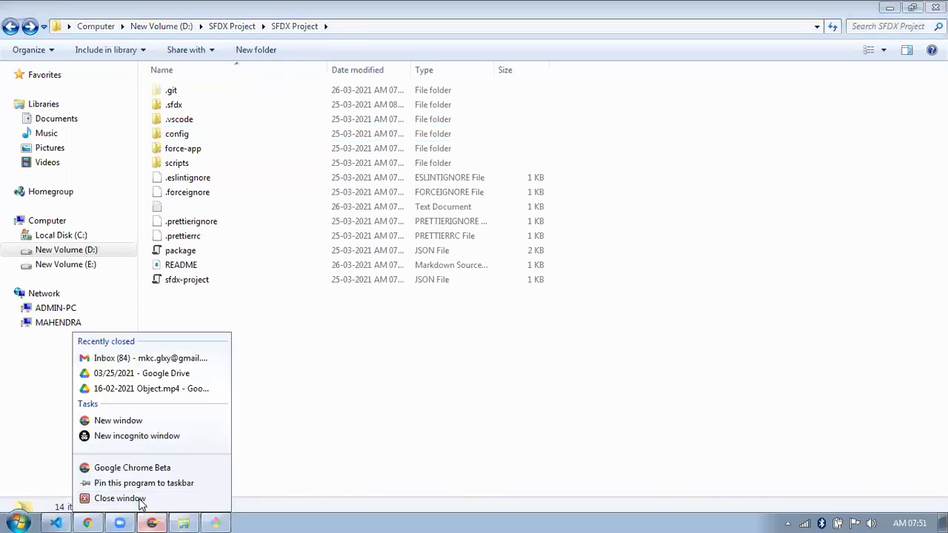
{"action": "key", "text": "Escape"}
{"action": "left_click", "coordinate": [56, 522]}
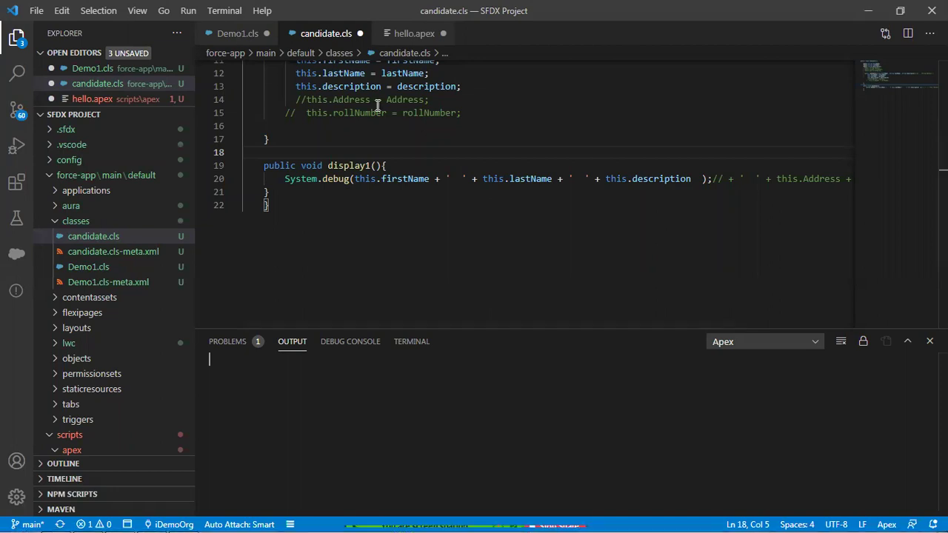
Show Demo1.cls in the editor, browse the File and Selection menus, then return to the code
{"action": "key", "text": "ctrl+Tab"}
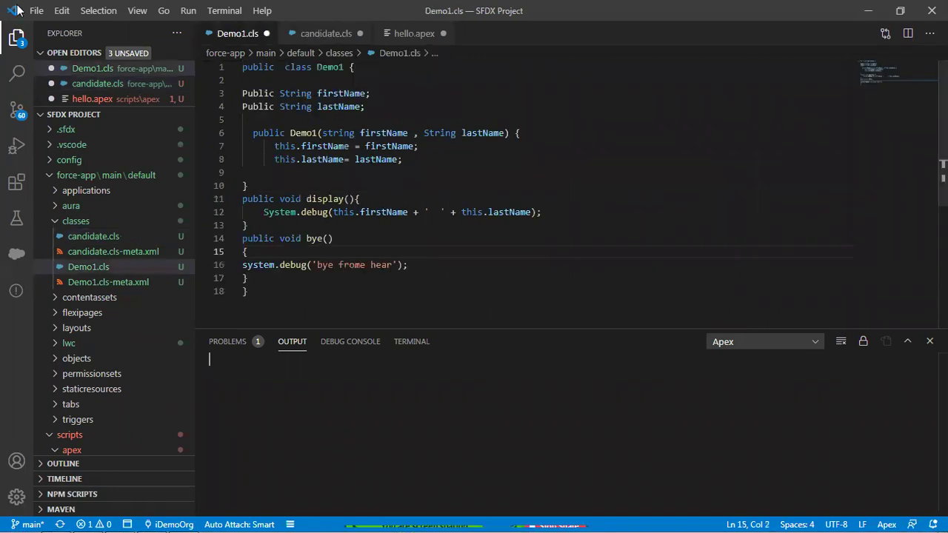
{"action": "left_click", "coordinate": [35, 10]}
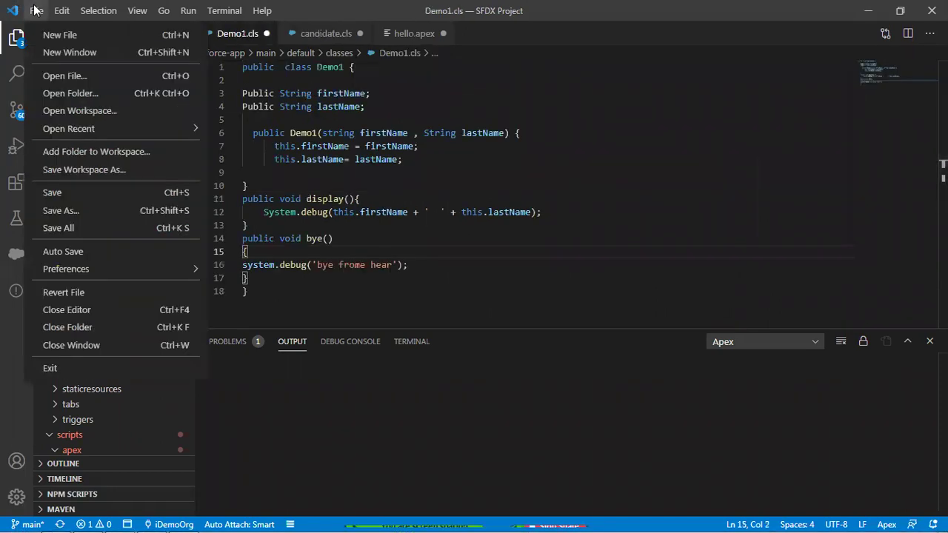
{"action": "mouse_move", "coordinate": [99, 10]}
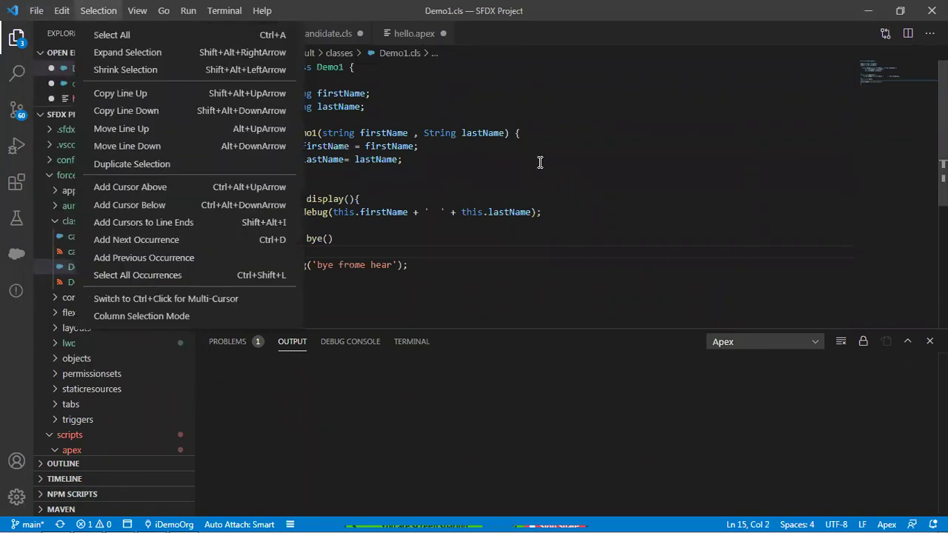
{"action": "left_click", "coordinate": [540, 162]}
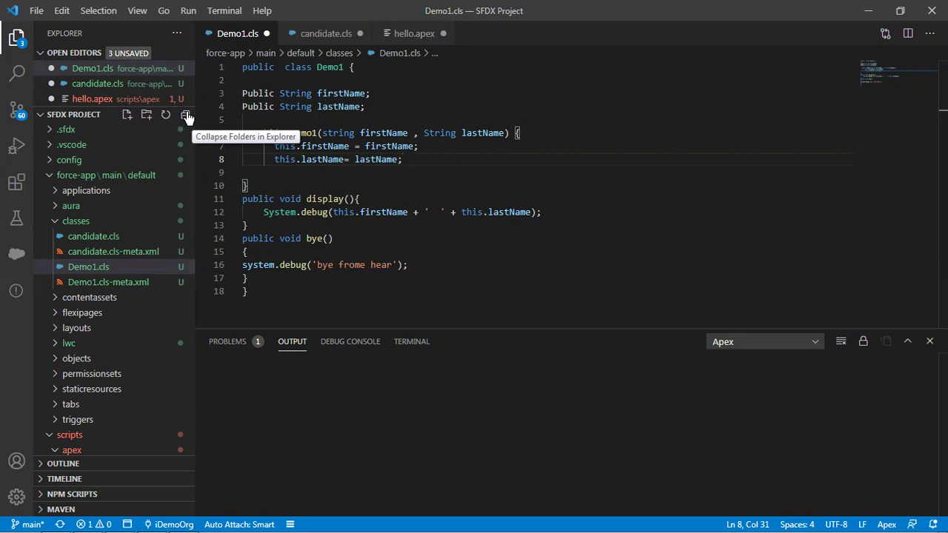
Stage the untracked User.cls file from the Source Control changes list, opening its diff
{"action": "left_click", "coordinate": [5, 116]}
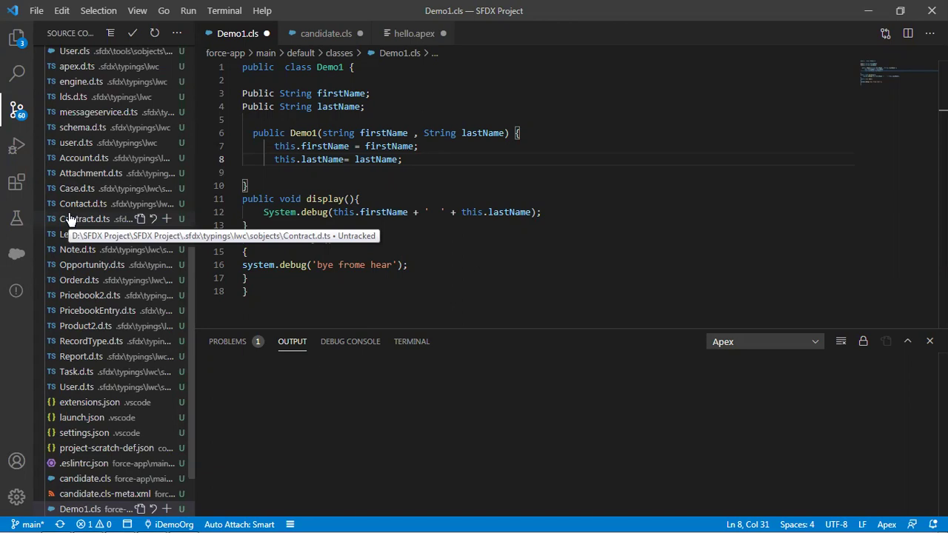
{"action": "left_click", "coordinate": [118, 51]}
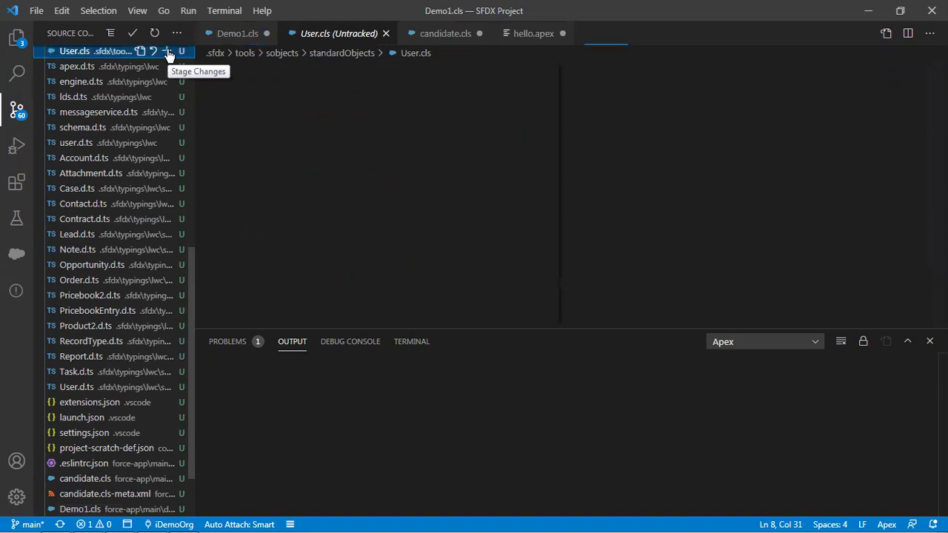
{"action": "left_click", "coordinate": [168, 52]}
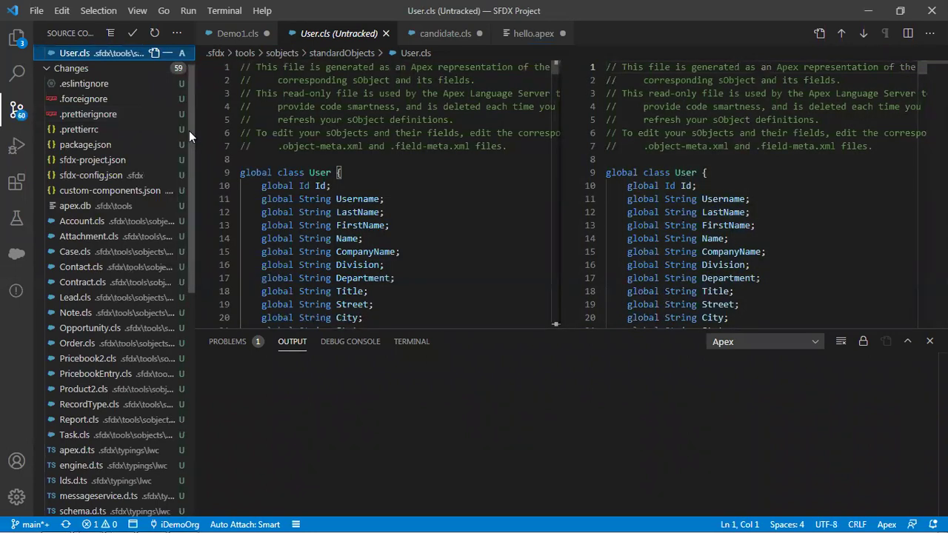
{"action": "mouse_move", "coordinate": [144, 139]}
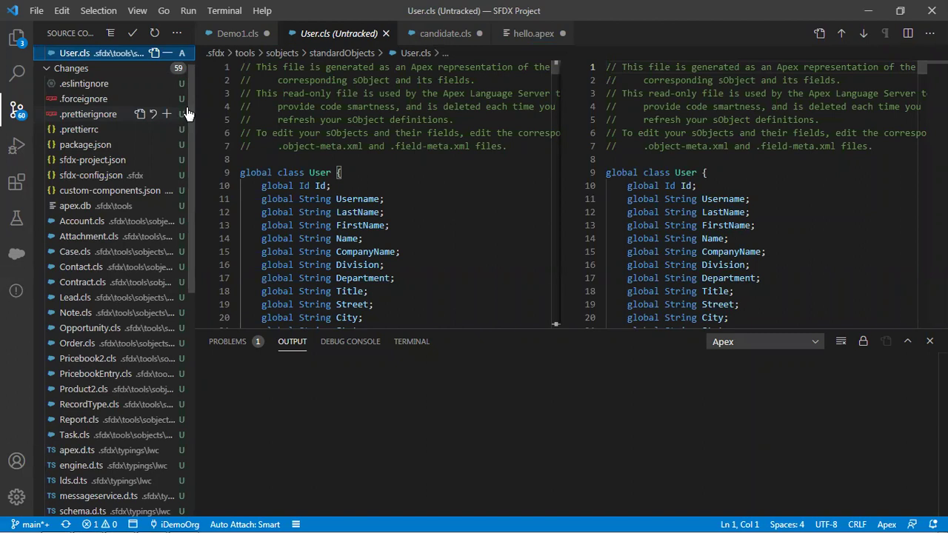
Commit the staged User.cls change with the message 'first commit'
{"action": "left_click", "coordinate": [133, 34]}
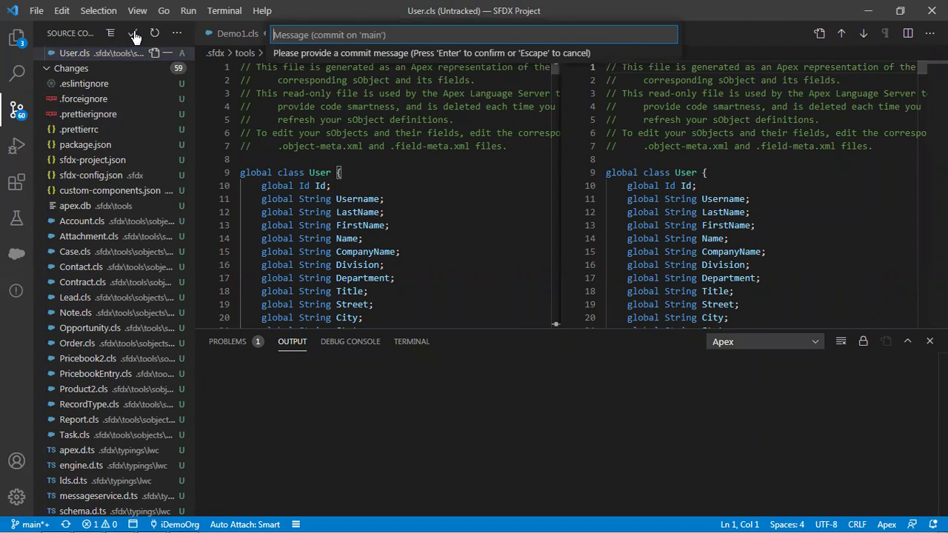
{"action": "type", "text": "first commit"}
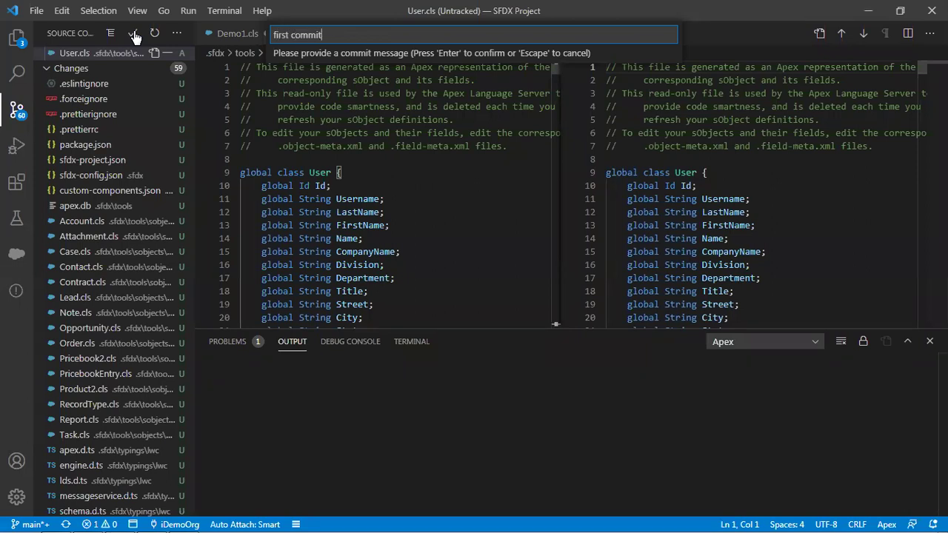
{"action": "key", "text": "Return"}
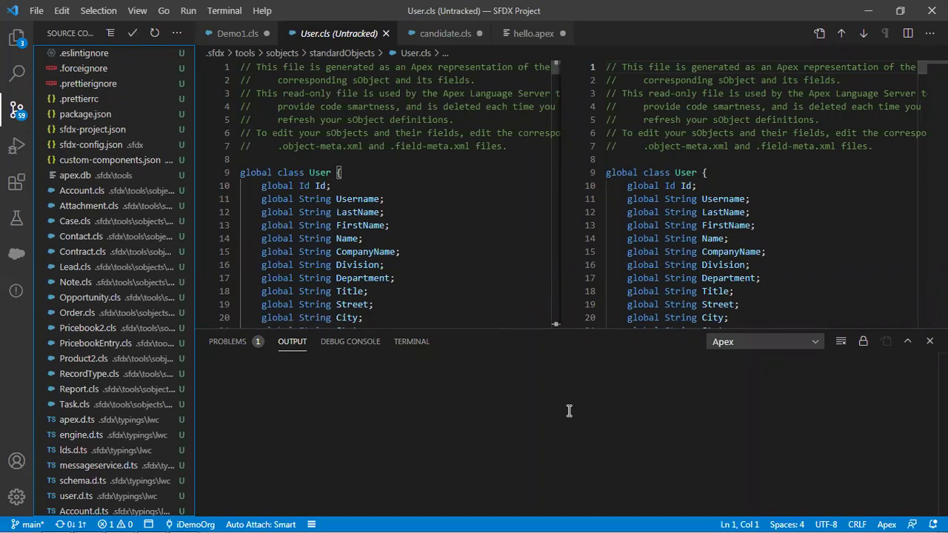
In the integrated terminal, enter a git push origin master command and fix the misspelled remote name
{"action": "left_click", "coordinate": [413, 342]}
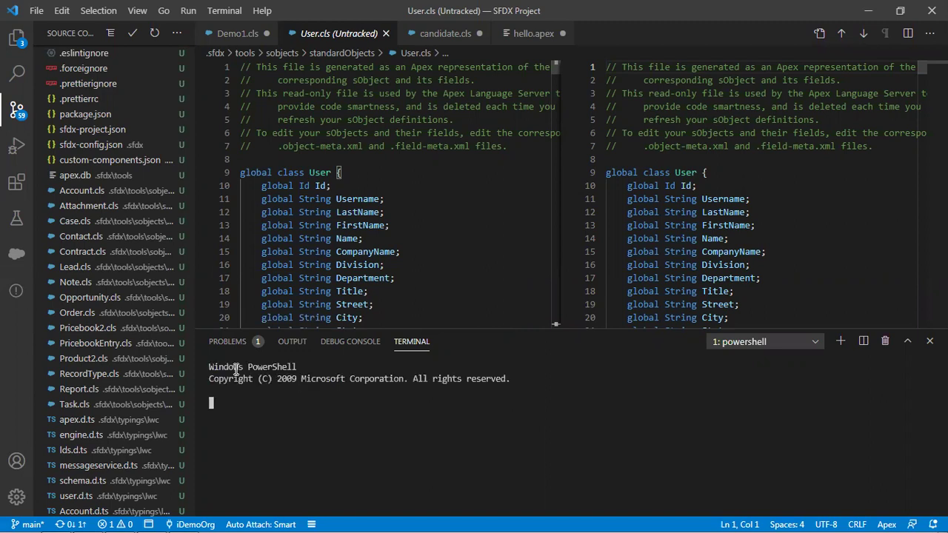
{"action": "type", "text": "git"}
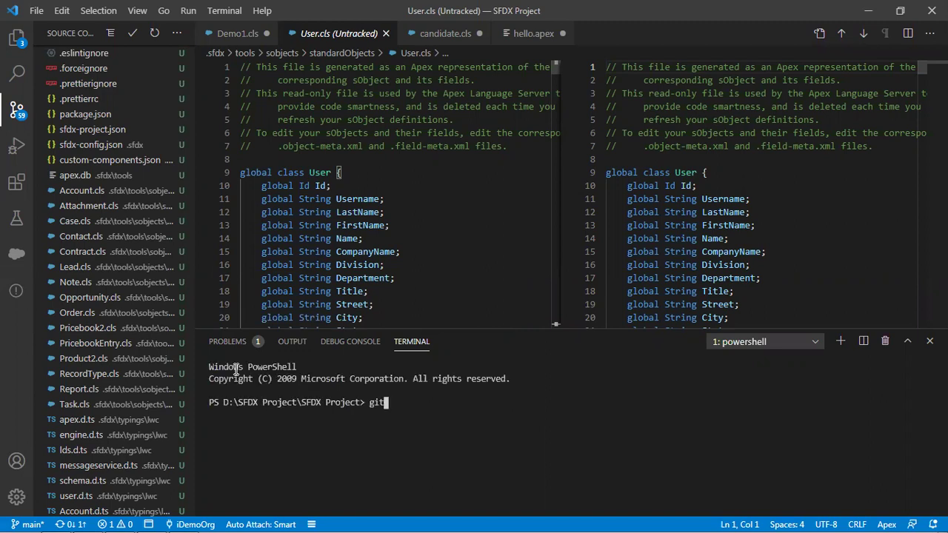
{"action": "type", "text": " puch orign mast"}
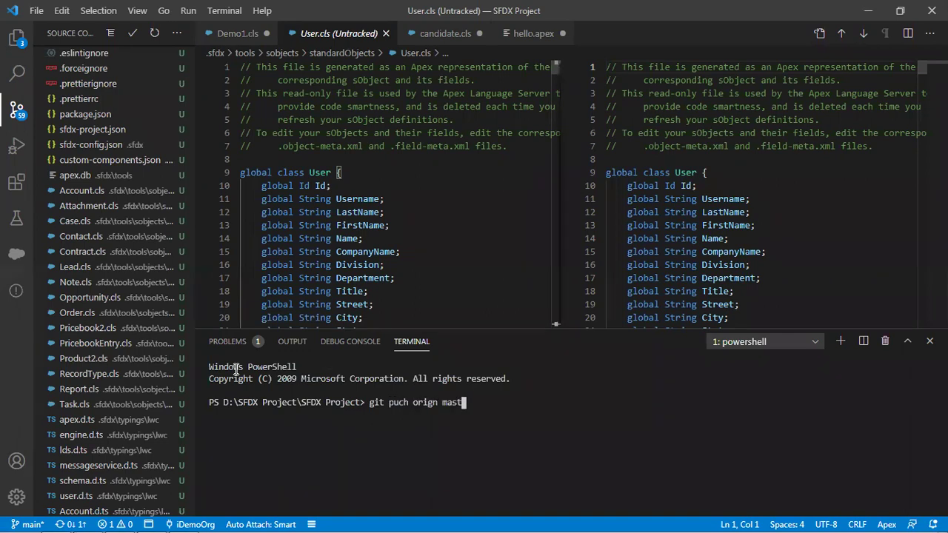
{"action": "type", "text": "er"}
{"action": "key", "text": "Left"}
{"action": "key", "text": "Left"}
{"action": "key", "text": "Left"}
{"action": "key", "text": "Left"}
{"action": "key", "text": "Left"}
{"action": "key", "text": "Left"}
{"action": "key", "text": "Left"}
{"action": "key", "text": "BackSpace"}
{"action": "key", "text": "BackSpace"}
{"action": "key", "text": "BackSpace"}
{"action": "type", "text": "ij"}
{"action": "type", "text": "n"}
{"action": "key", "text": "Left"}
{"action": "key", "text": "Left"}
{"action": "key", "text": "Left"}
{"action": "key", "text": "Delete"}
{"action": "type", "text": "gi"}
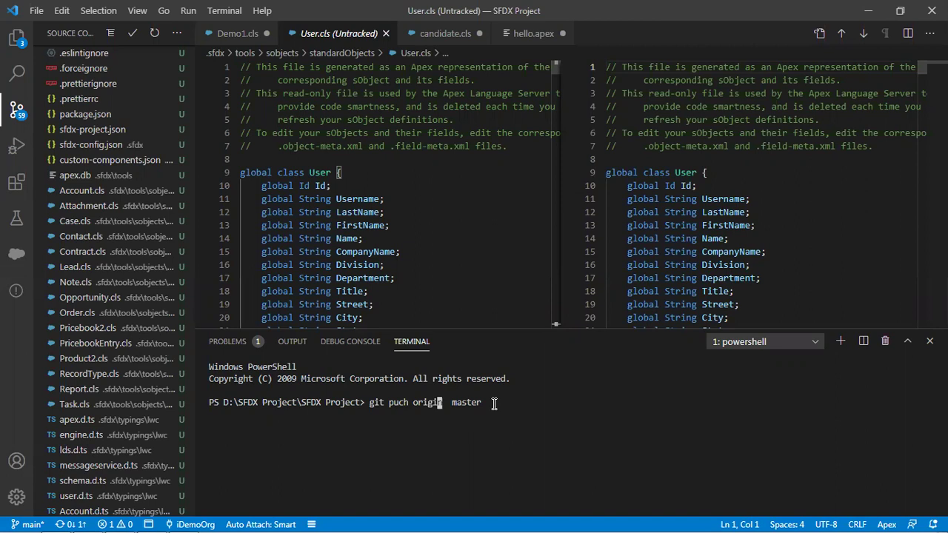
Correct 'puch' to 'push' and run git push origin master, which fails with a refspec error
{"action": "triple_click", "coordinate": [494, 404]}
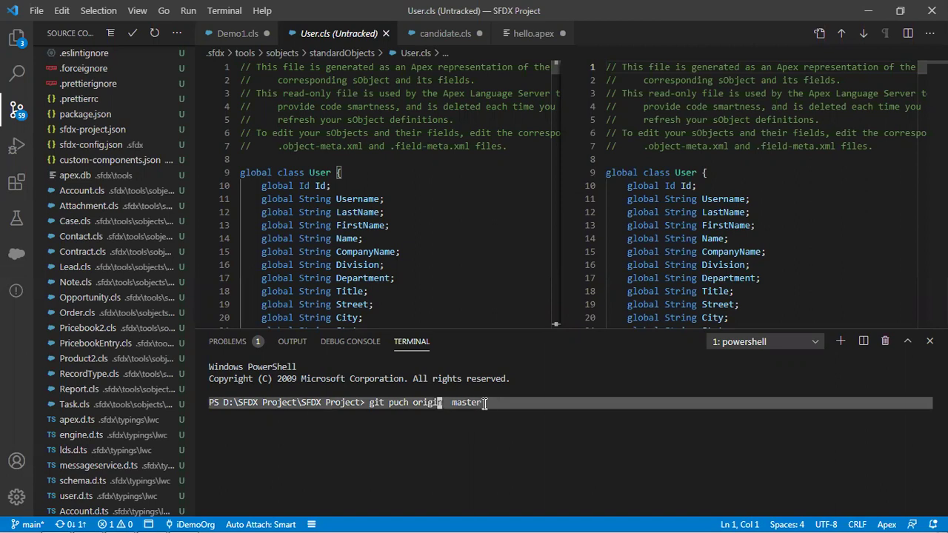
{"action": "left_click", "coordinate": [485, 403]}
{"action": "key", "text": "Left"}
{"action": "key", "text": "Left"}
{"action": "key", "text": "Left"}
{"action": "key", "text": "Left"}
{"action": "key", "text": "Left"}
{"action": "key", "text": "Left"}
{"action": "key", "text": "Left"}
{"action": "key", "text": "BackSpace"}
{"action": "key", "text": "BackSpace"}
{"action": "type", "text": "us"}
{"action": "key", "text": "Right"}
{"action": "key", "text": "Right"}
{"action": "key", "text": "Right"}
{"action": "key", "text": "Right"}
{"action": "key", "text": "Right"}
{"action": "key", "text": "Right"}
{"action": "key", "text": "Right"}
{"action": "key", "text": "Right"}
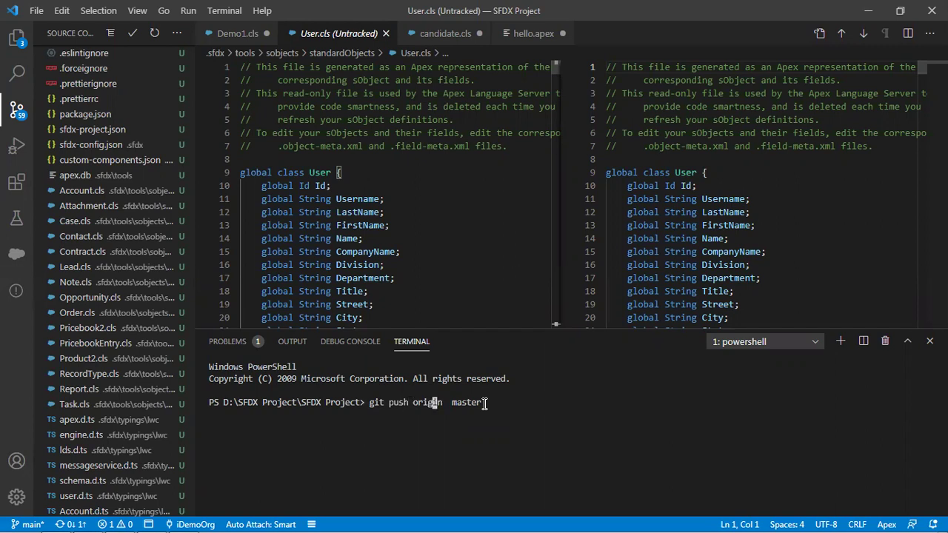
{"action": "key", "text": "Right"}
{"action": "key", "text": "Right"}
{"action": "key", "text": "Right"}
{"action": "key", "text": "Right"}
{"action": "key", "text": "Right"}
{"action": "key", "text": "Right"}
{"action": "key", "text": "Right"}
{"action": "key", "text": "Right"}
{"action": "key", "text": "Return"}
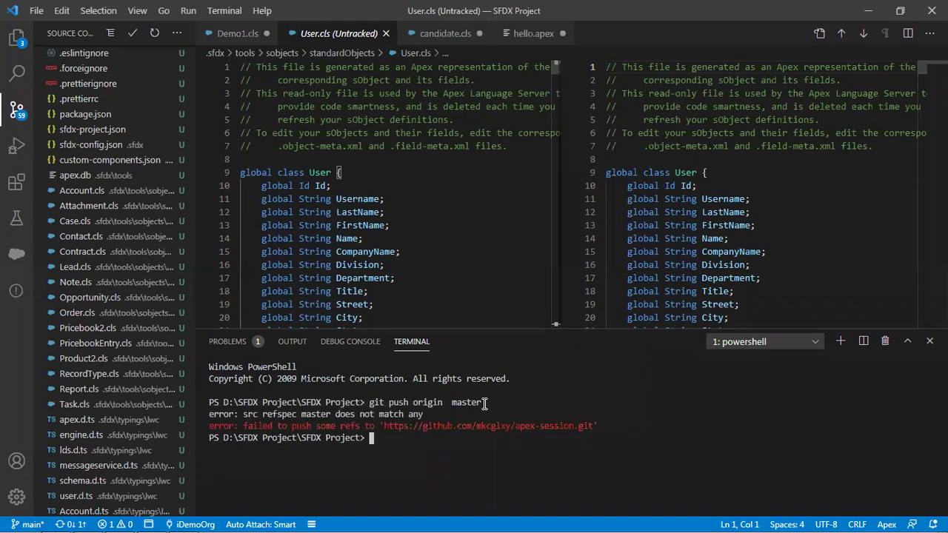
Run git pull in the terminal
{"action": "key", "text": "Up"}
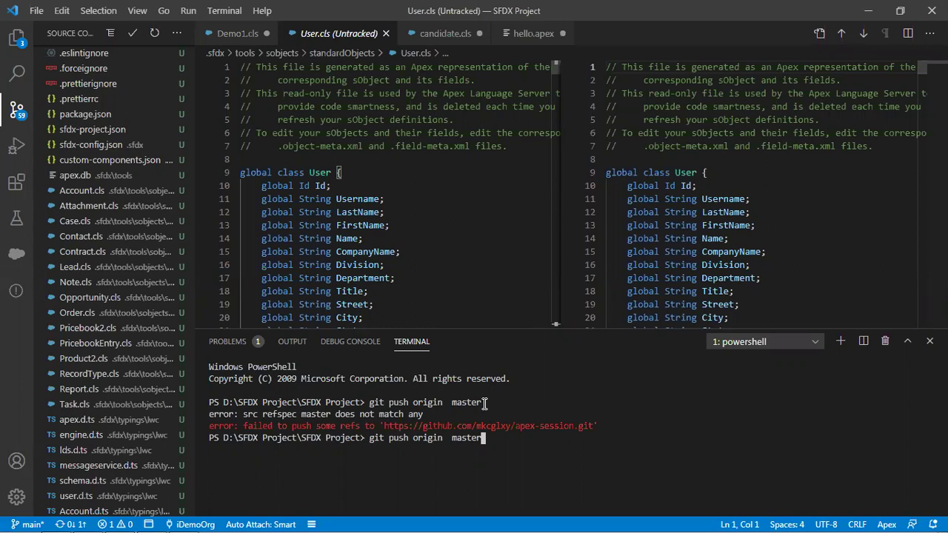
{"action": "type", "text": "\\"}
{"action": "key", "text": "BackSpace"}
{"action": "key", "text": "BackSpace"}
{"action": "key", "text": "BackSpace"}
{"action": "key", "text": "BackSpace"}
{"action": "key", "text": "BackSpace"}
{"action": "key", "text": "BackSpace"}
{"action": "key", "text": "BackSpace"}
{"action": "key", "text": "BackSpace"}
{"action": "key", "text": "BackSpace"}
{"action": "key", "text": "BackSpace"}
{"action": "key", "text": "BackSpace"}
{"action": "key", "text": "BackSpace"}
{"action": "key", "text": "BackSpace"}
{"action": "key", "text": "BackSpace"}
{"action": "key", "text": "BackSpace"}
{"action": "key", "text": "BackSpace"}
{"action": "key", "text": "BackSpace"}
{"action": "key", "text": "BackSpace"}
{"action": "key", "text": "BackSpace"}
{"action": "key", "text": "BackSpace"}
{"action": "type", "text": "git"}
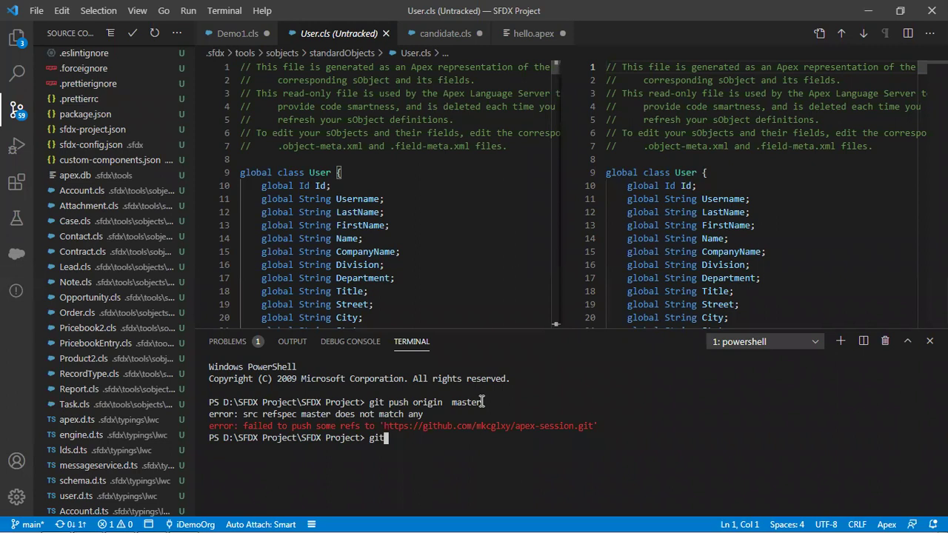
{"action": "type", "text": " pu"}
{"action": "type", "text": "lllllll"}
{"action": "key", "text": "BackSpace"}
{"action": "key", "text": "BackSpace"}
{"action": "key", "text": "BackSpace"}
{"action": "key", "text": "BackSpace"}
{"action": "key", "text": "BackSpace"}
{"action": "key", "text": "Return"}
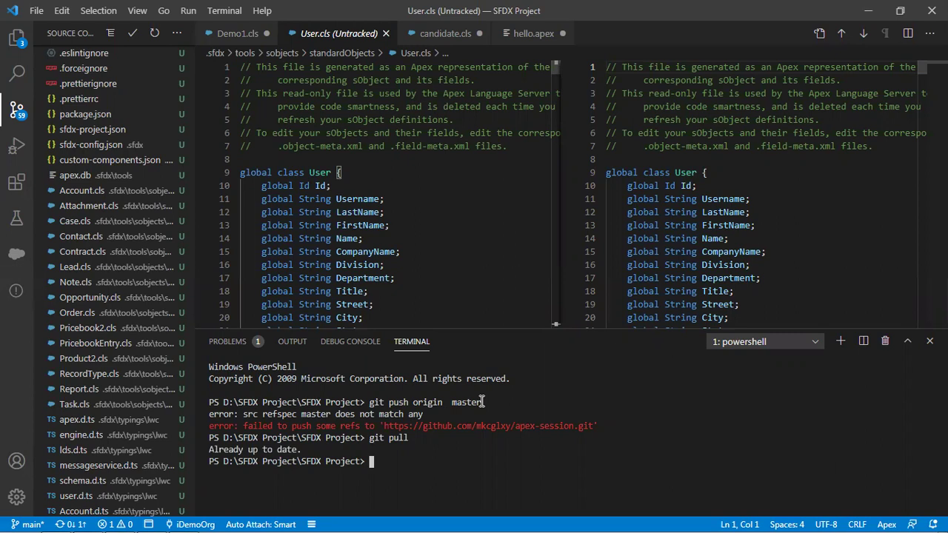
Retry git push origin master, then push successfully with git push origin and switch to Chrome
{"action": "key", "text": "Up"}
{"action": "key", "text": "Up"}
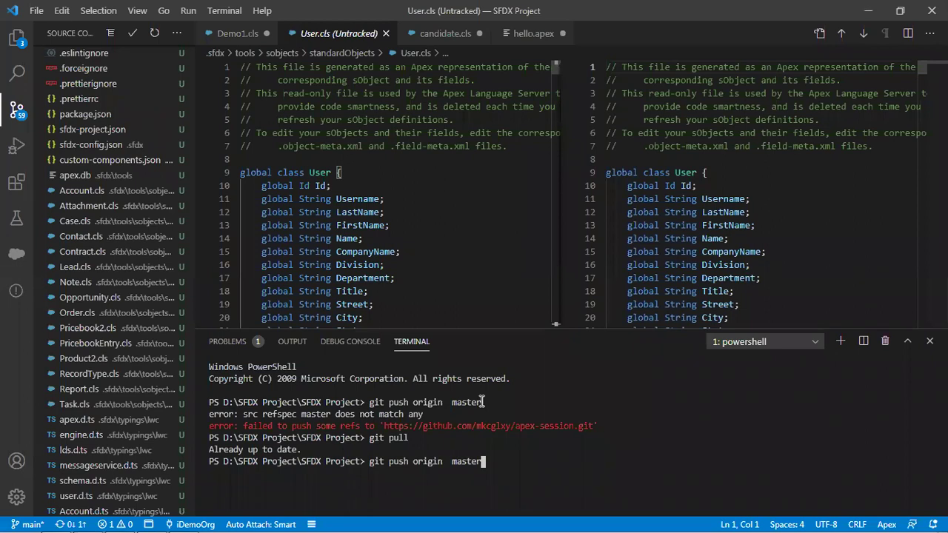
{"action": "key", "text": "Return"}
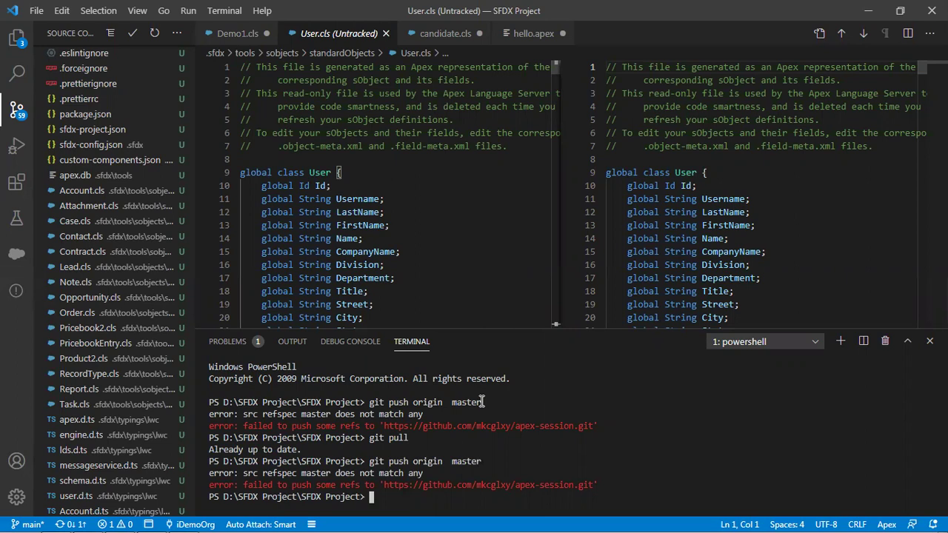
{"action": "key", "text": "Up"}
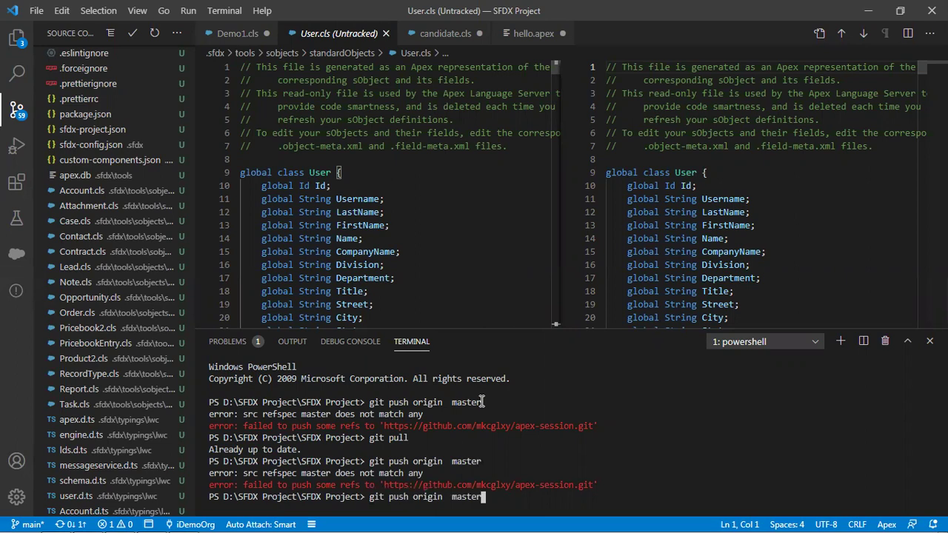
{"action": "key", "text": "Left"}
{"action": "key", "text": "ctrl+Left"}
{"action": "key", "text": "BackSpace"}
{"action": "key", "text": "Right"}
{"action": "key", "text": "Delete"}
{"action": "key", "text": "Delete"}
{"action": "key", "text": "Delete"}
{"action": "key", "text": "Delete"}
{"action": "key", "text": "Delete"}
{"action": "key", "text": "BackSpace"}
{"action": "key", "text": "BackSpace"}
{"action": "key", "text": "Return"}
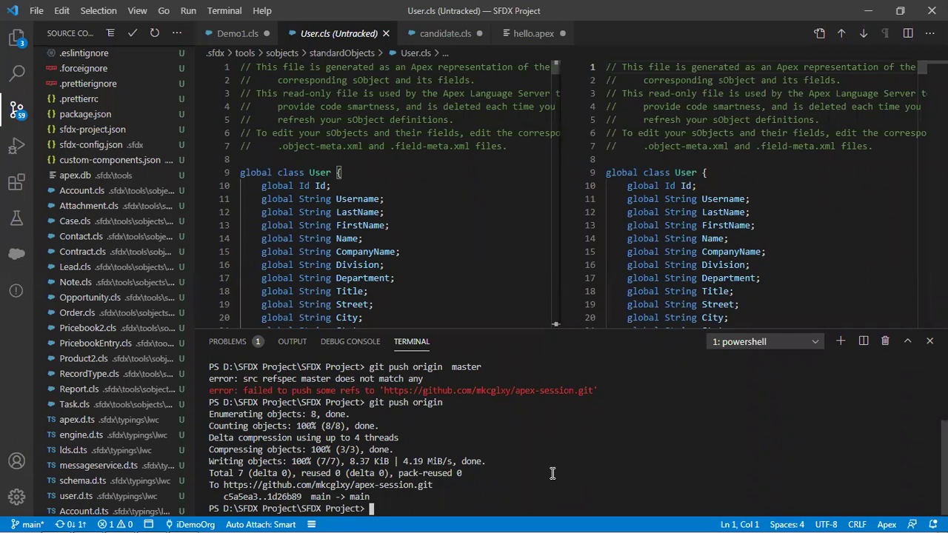
{"action": "mouse_move", "coordinate": [149, 527]}
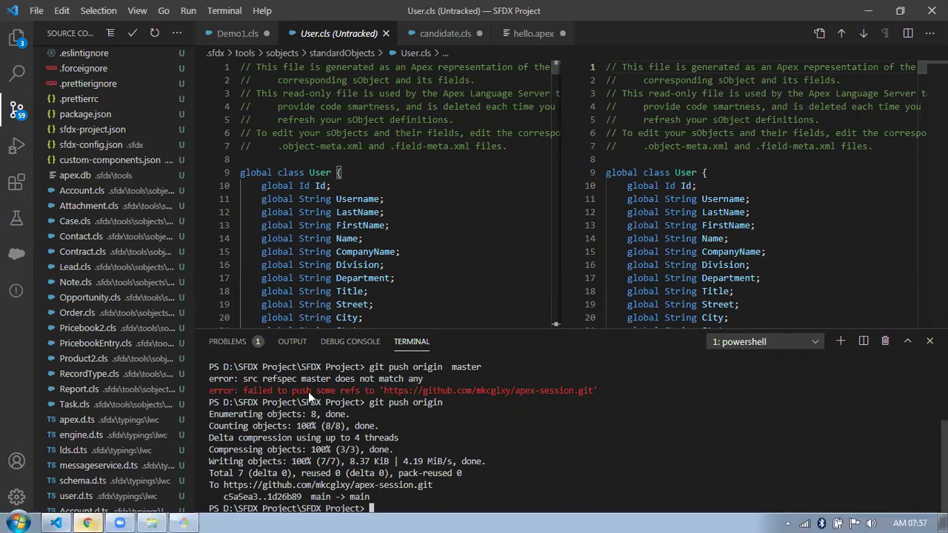
{"action": "key", "text": "alt+Tab"}
Close the Code dropdown, reload to show 2 commits, and open the standardObjects folder
{"action": "left_click", "coordinate": [332, 390]}
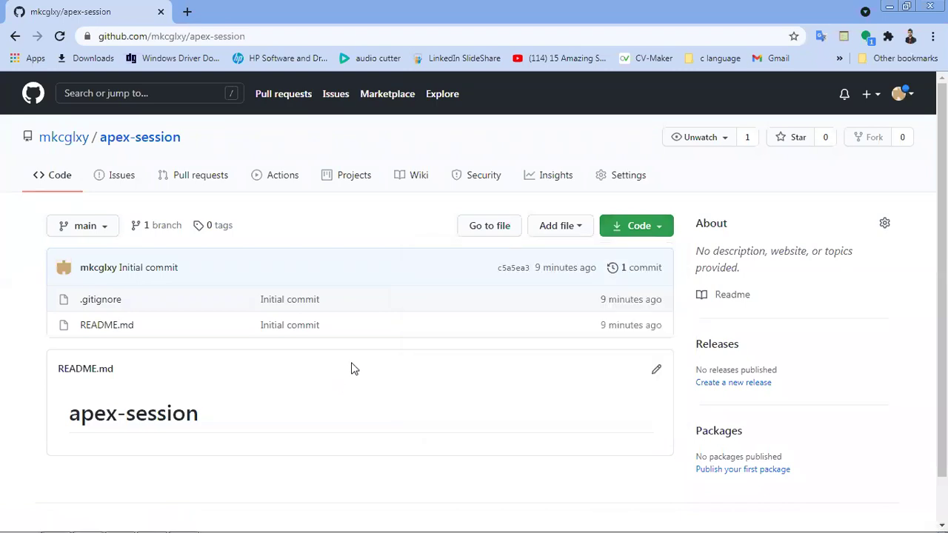
{"action": "key", "text": "F5"}
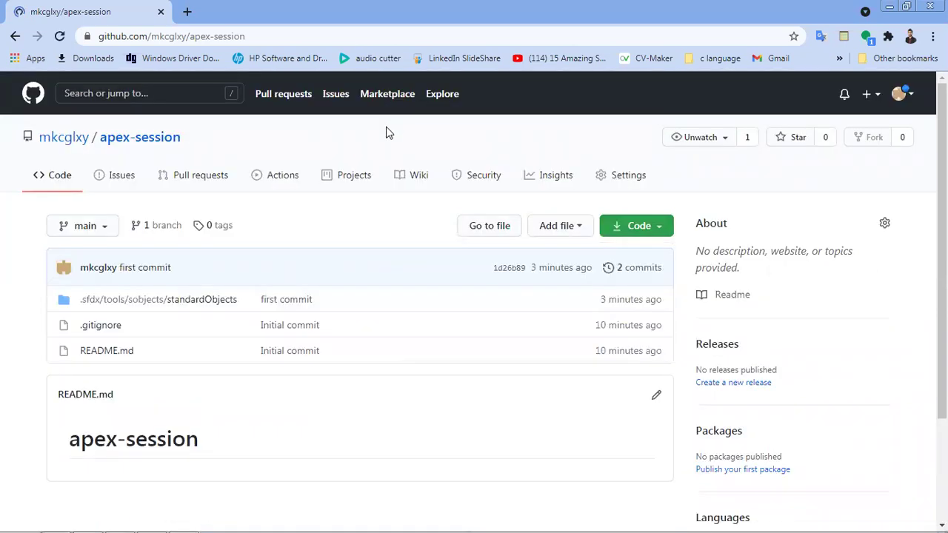
{"action": "left_click", "coordinate": [191, 303]}
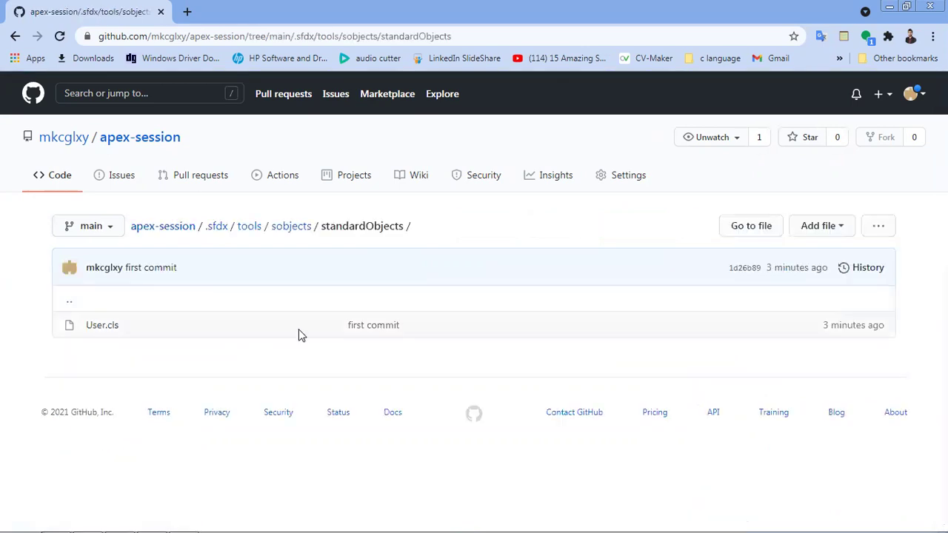
Open User.cls and scroll through its 1397-line Apex User class
{"action": "left_click", "coordinate": [104, 328]}
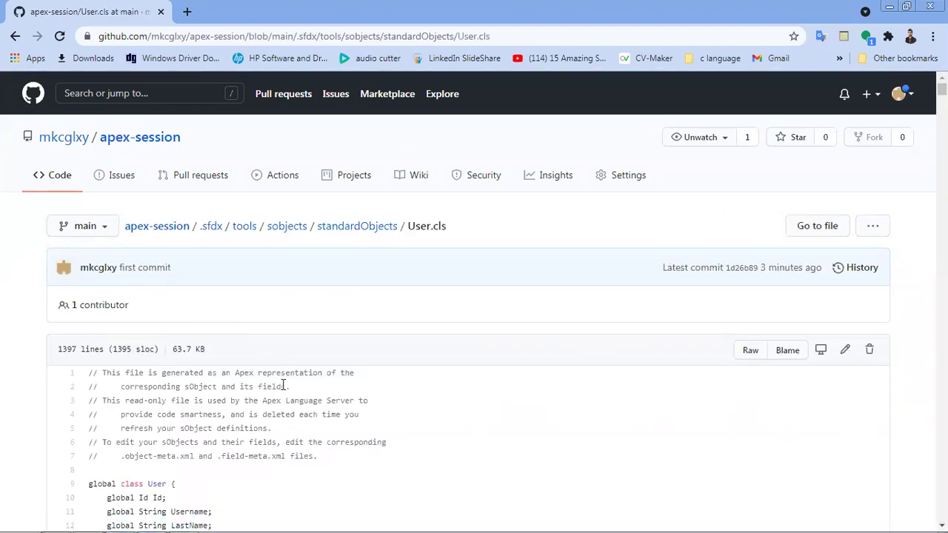
{"action": "scroll", "coordinate": [284, 386], "scroll_direction": "down", "scroll_amount": 3}
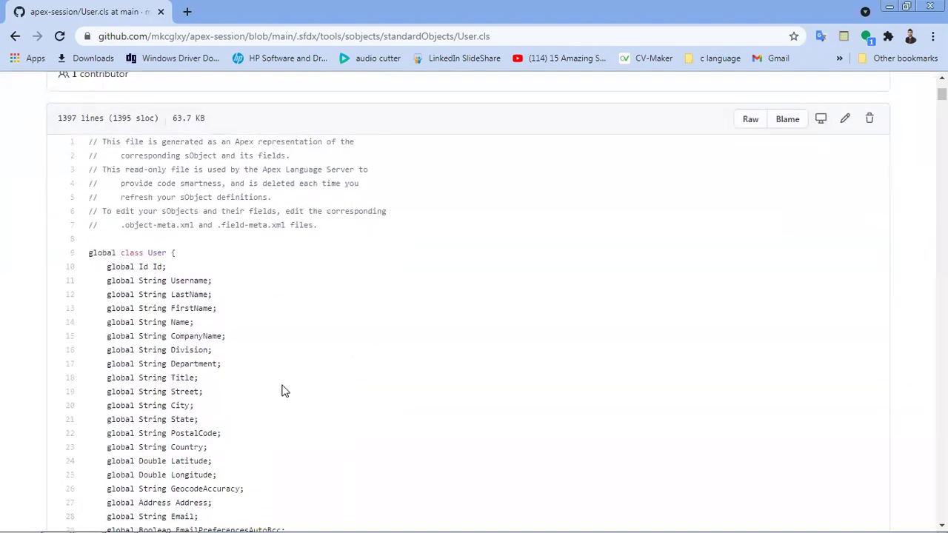
{"action": "scroll", "coordinate": [283, 391], "scroll_direction": "down", "scroll_amount": 7}
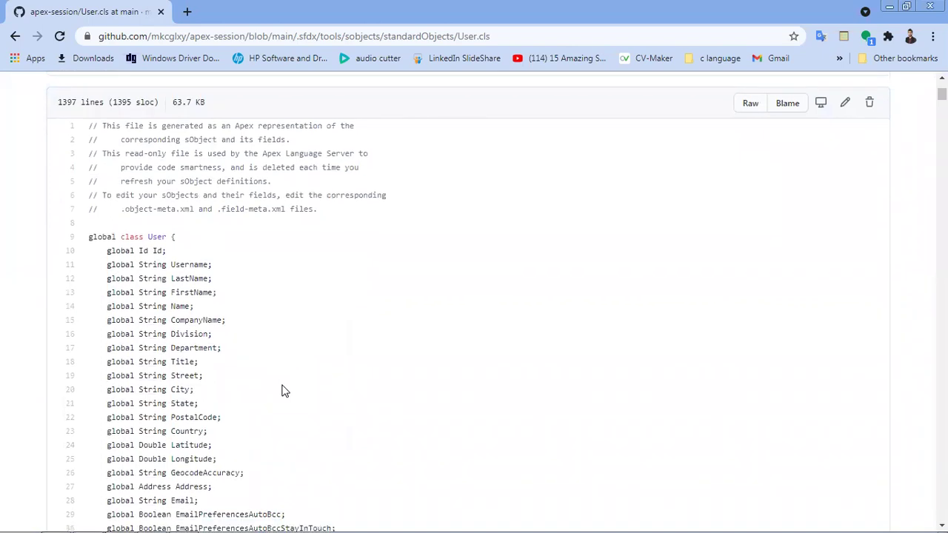
{"action": "scroll", "coordinate": [283, 391], "scroll_direction": "down", "scroll_amount": 8}
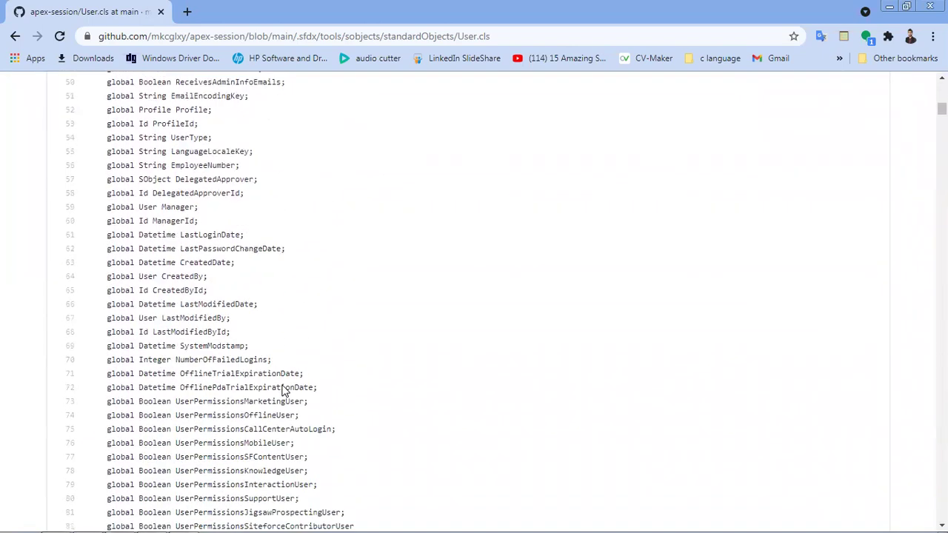
{"action": "scroll", "coordinate": [302, 233], "scroll_direction": "up", "scroll_amount": 6}
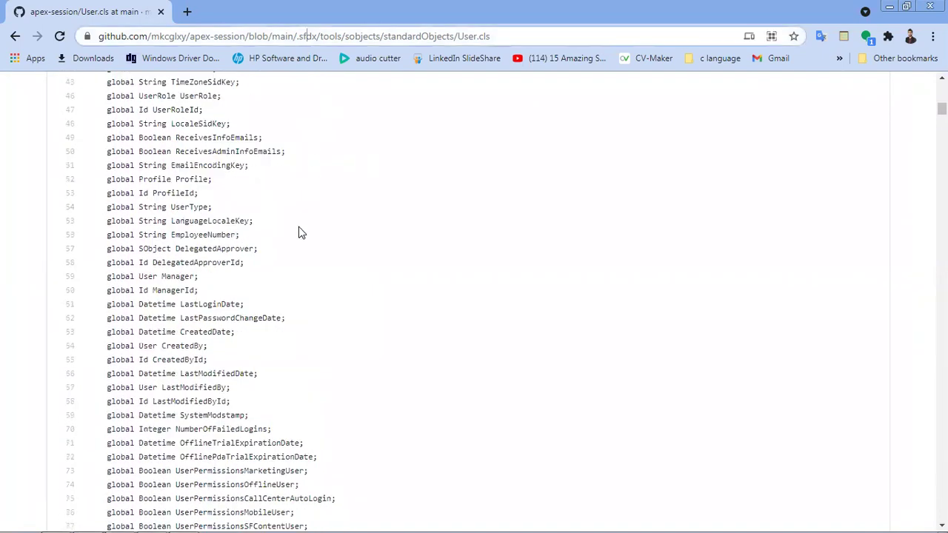
{"action": "scroll", "coordinate": [302, 233], "scroll_direction": "up", "scroll_amount": 8}
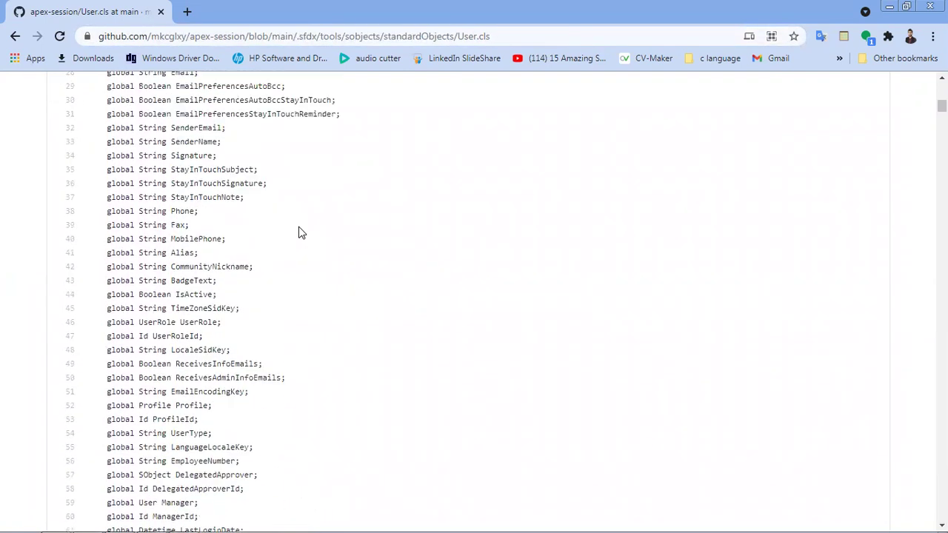
{"action": "scroll", "coordinate": [302, 233], "scroll_direction": "up", "scroll_amount": 5}
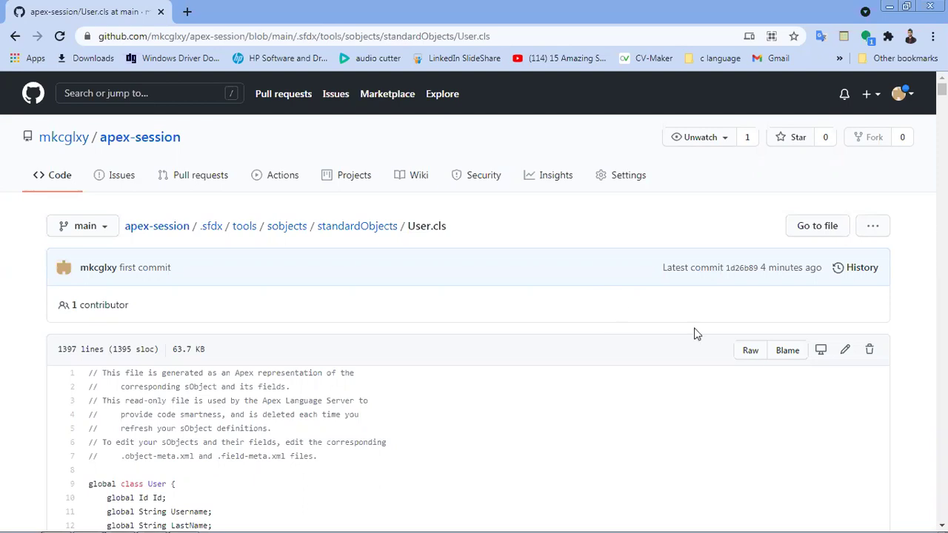
Open User.cls in GitHub's in-browser editor and scroll down to line 538
{"action": "left_click", "coordinate": [845, 354]}
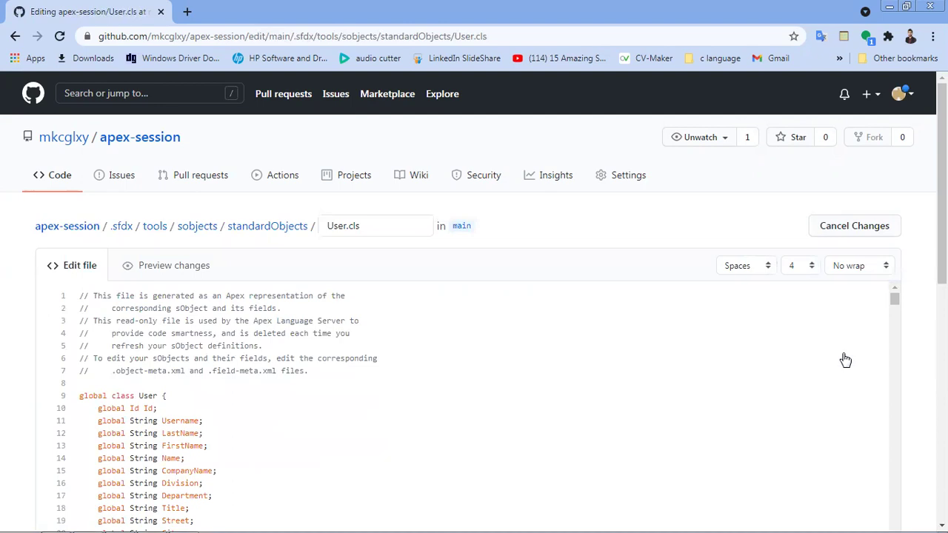
{"action": "scroll", "coordinate": [845, 360], "scroll_direction": "down", "scroll_amount": 5}
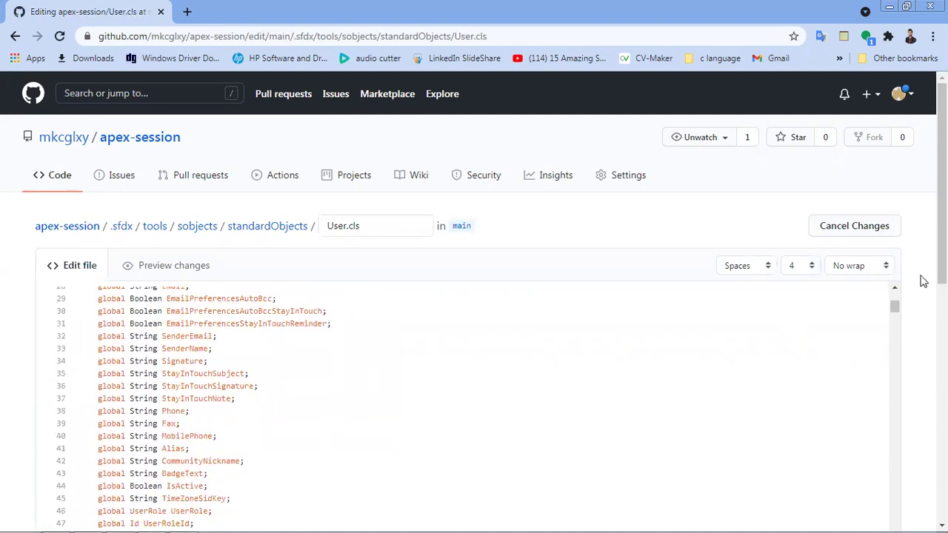
{"action": "scroll", "coordinate": [923, 281], "scroll_direction": "down", "scroll_amount": 5}
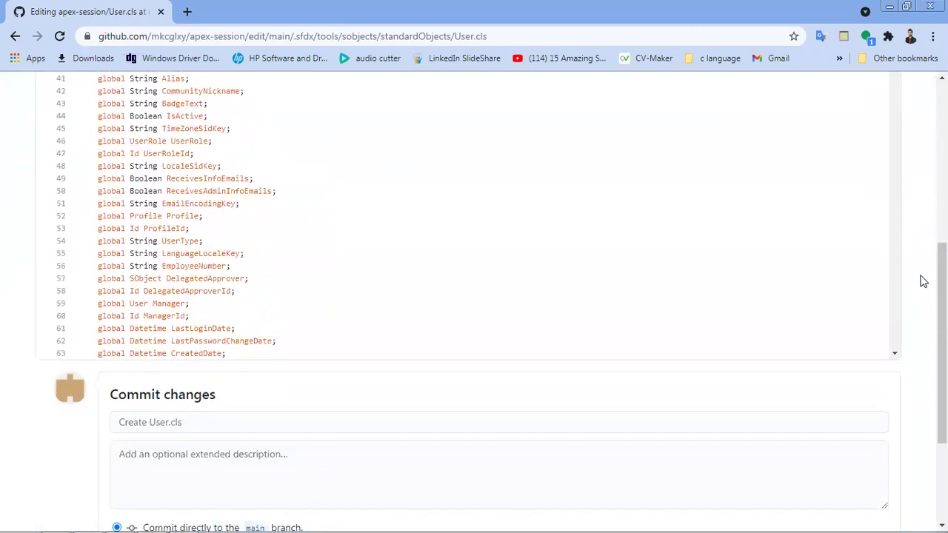
{"action": "scroll", "coordinate": [923, 281], "scroll_direction": "down", "scroll_amount": 3}
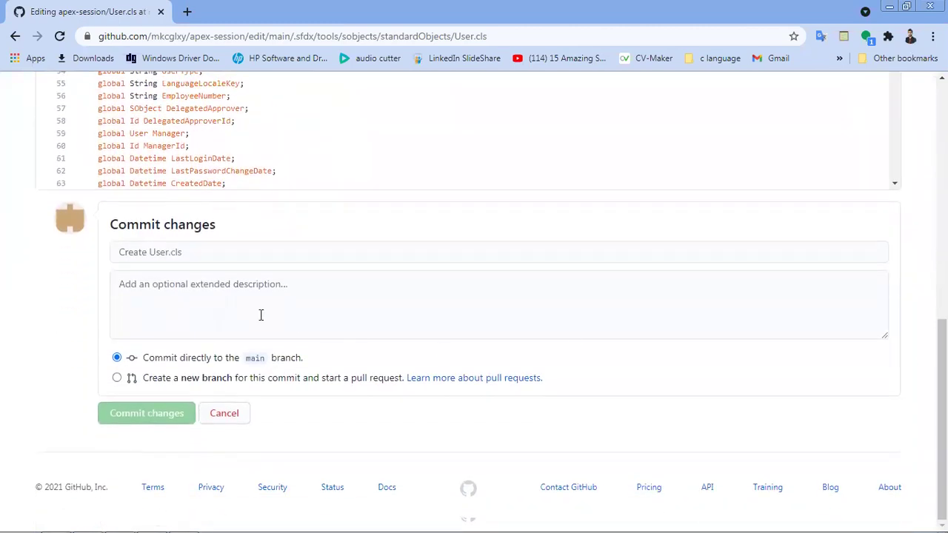
{"action": "scroll", "coordinate": [261, 315], "scroll_direction": "up", "scroll_amount": 3}
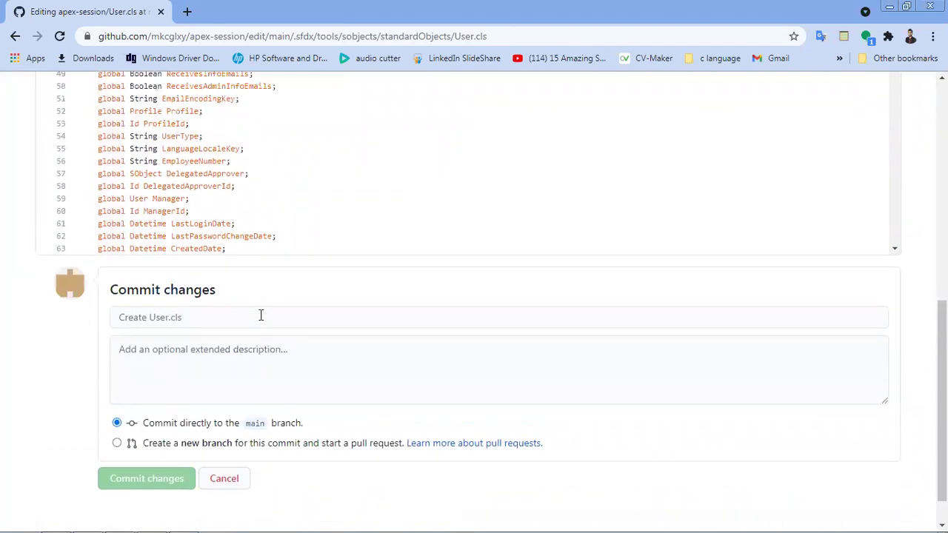
{"action": "scroll", "coordinate": [329, 261], "scroll_direction": "down", "scroll_amount": 20}
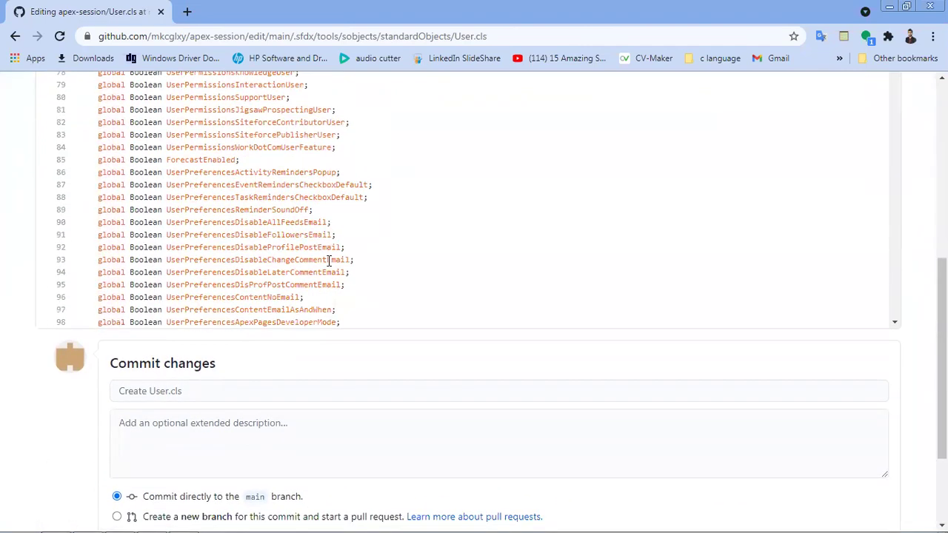
{"action": "scroll", "coordinate": [329, 261], "scroll_direction": "down", "scroll_amount": 12}
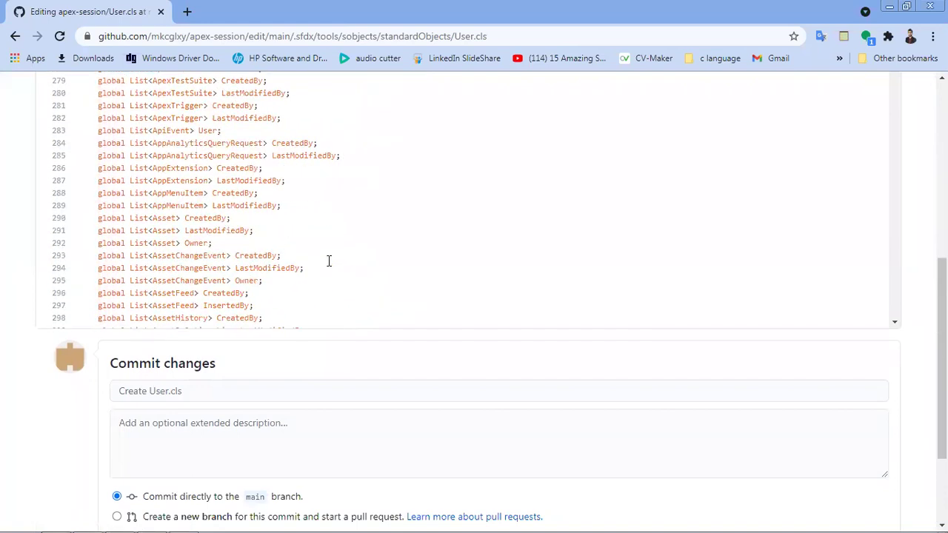
{"action": "scroll", "coordinate": [329, 261], "scroll_direction": "down", "scroll_amount": 11}
{"action": "scroll", "coordinate": [329, 261], "scroll_direction": "down", "scroll_amount": 2}
{"action": "key", "text": "Tab"}
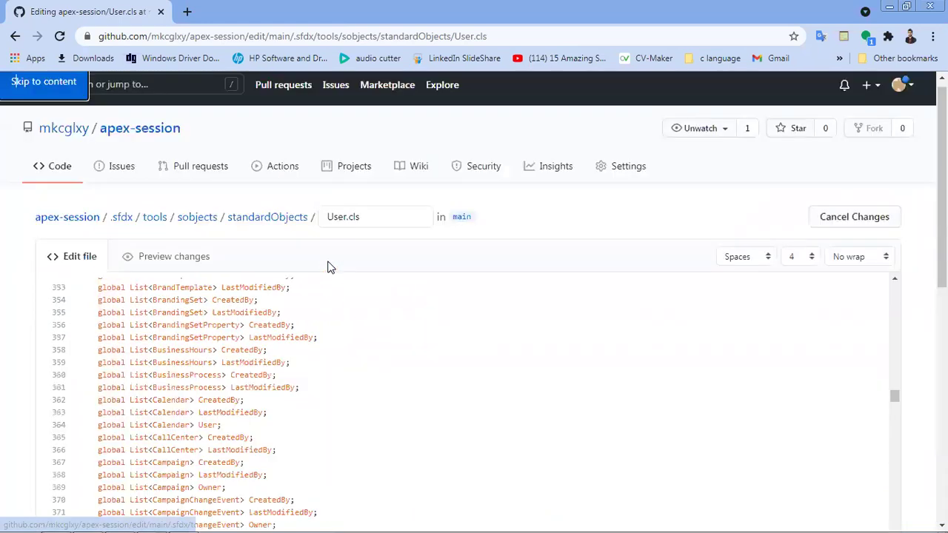
{"action": "key", "text": "Tab"}
{"action": "key", "text": "Tab"}
{"action": "key", "text": "Tab"}
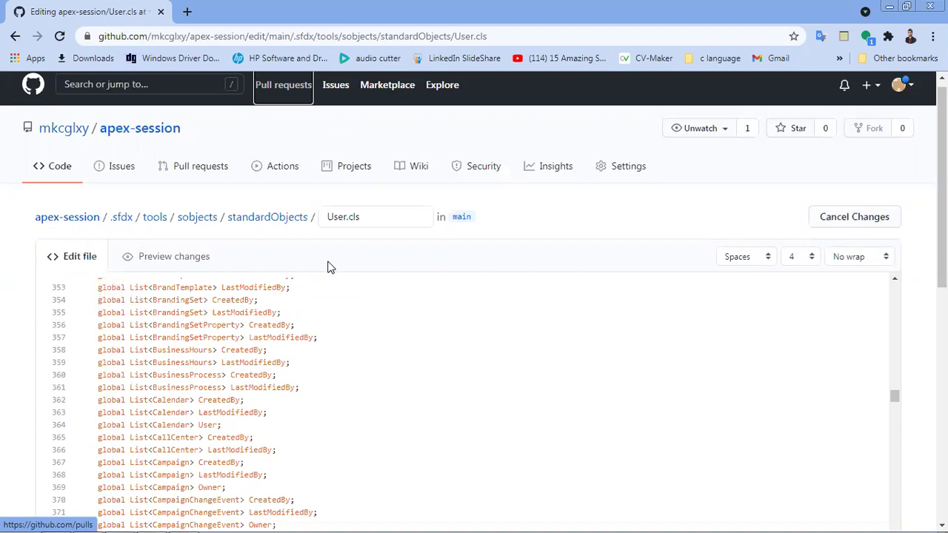
{"action": "scroll", "coordinate": [329, 261], "scroll_direction": "down", "scroll_amount": 1}
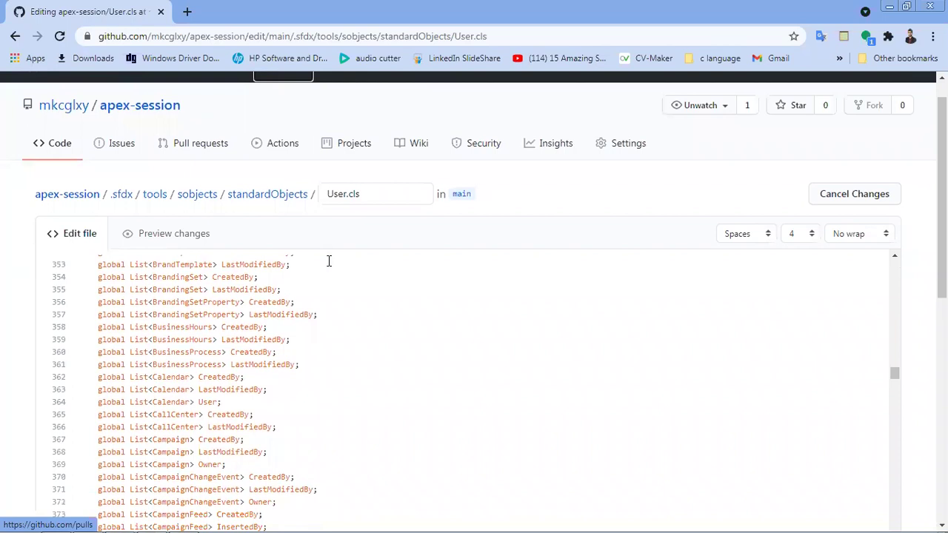
{"action": "scroll", "coordinate": [329, 261], "scroll_direction": "down", "scroll_amount": 2}
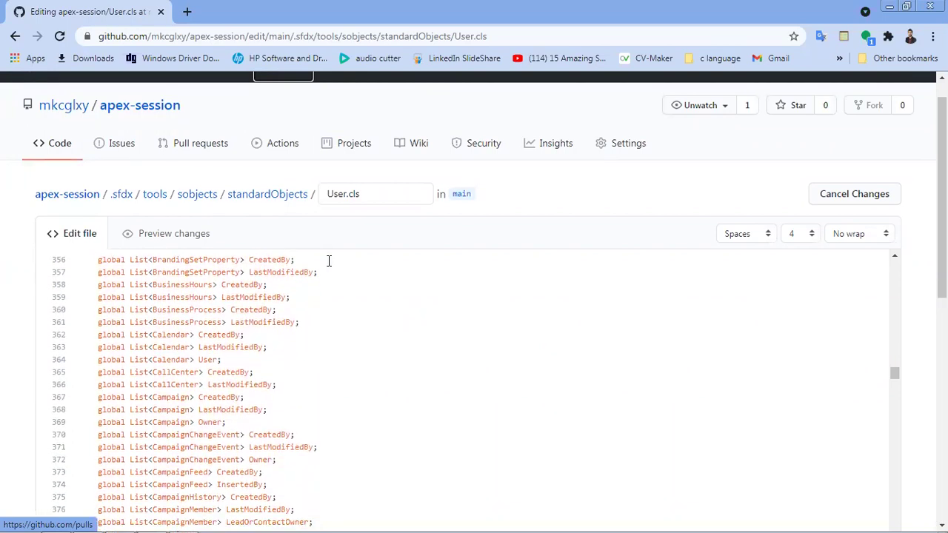
{"action": "scroll", "coordinate": [329, 261], "scroll_direction": "down", "scroll_amount": 3}
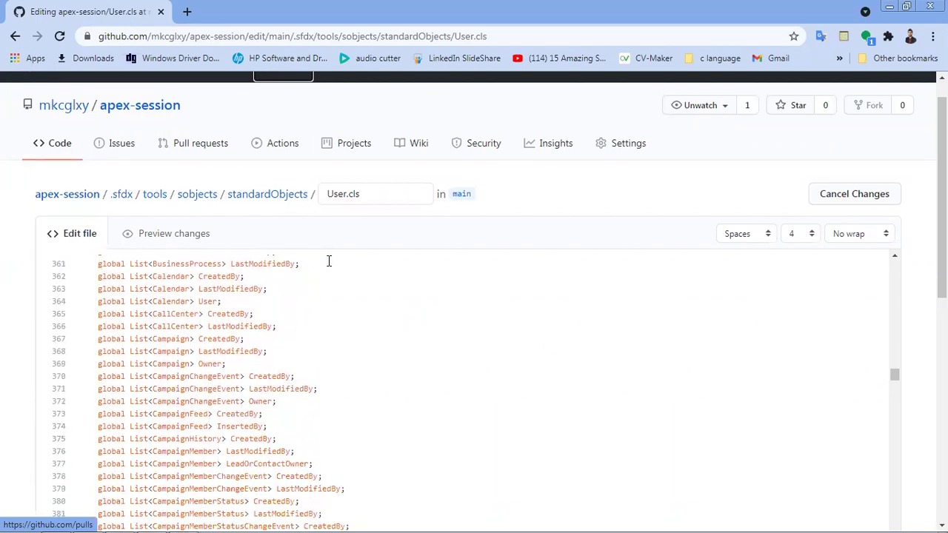
{"action": "scroll", "coordinate": [329, 260], "scroll_direction": "down", "scroll_amount": 18}
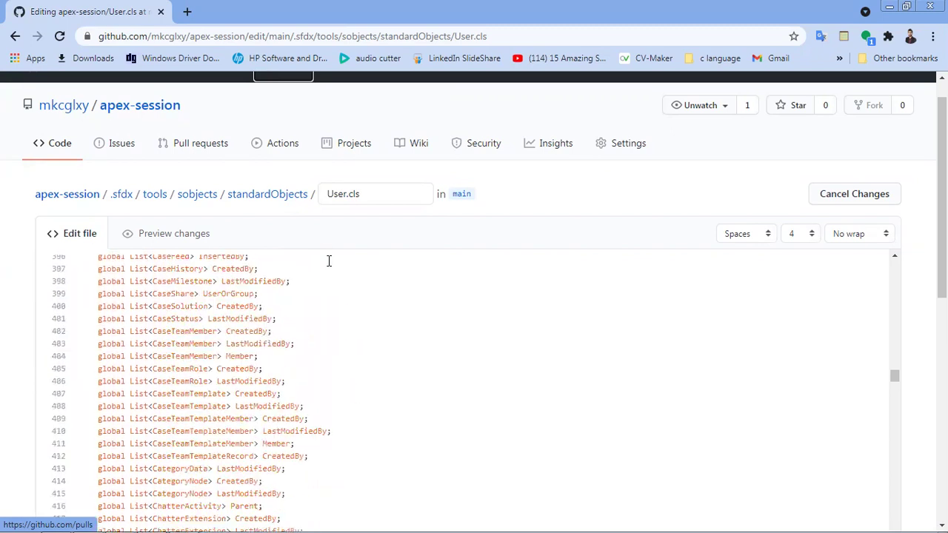
{"action": "scroll", "coordinate": [329, 298], "scroll_direction": "down", "scroll_amount": 10}
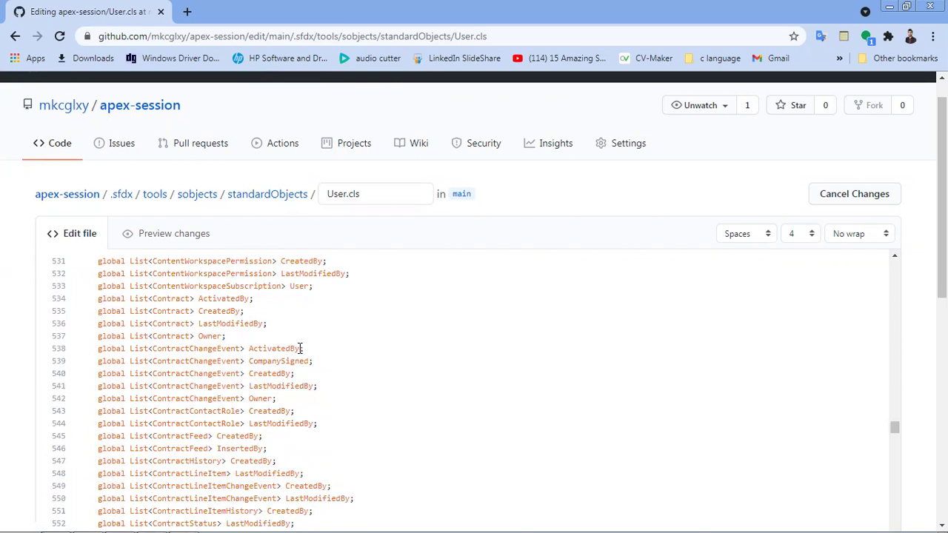
Change ActivatedBy to ActivatedBy1 on line 538 and commit 'Update User.cls' to main
{"action": "left_click", "coordinate": [301, 348]}
{"action": "type", "text": "1"}
{"action": "scroll", "coordinate": [658, 385], "scroll_direction": "down", "scroll_amount": 2}
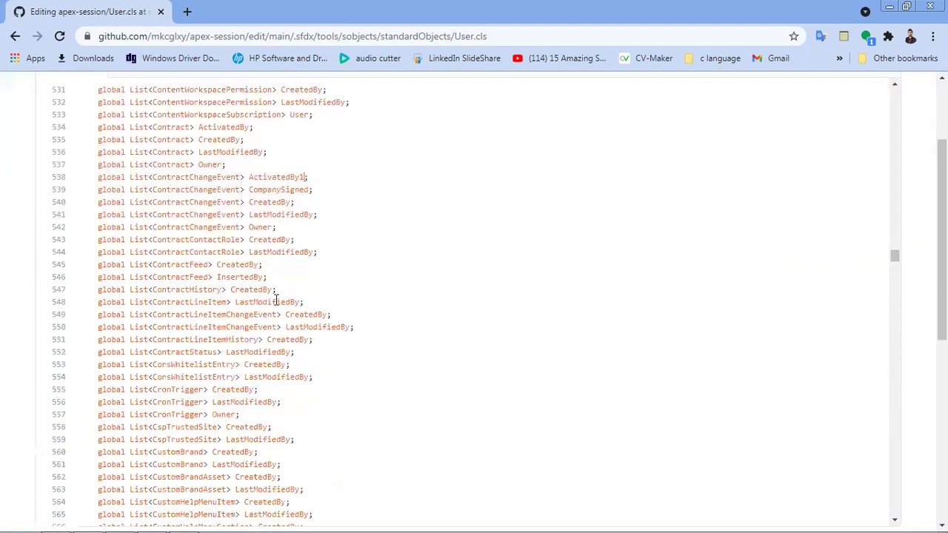
{"action": "scroll", "coordinate": [275, 300], "scroll_direction": "down", "scroll_amount": 5}
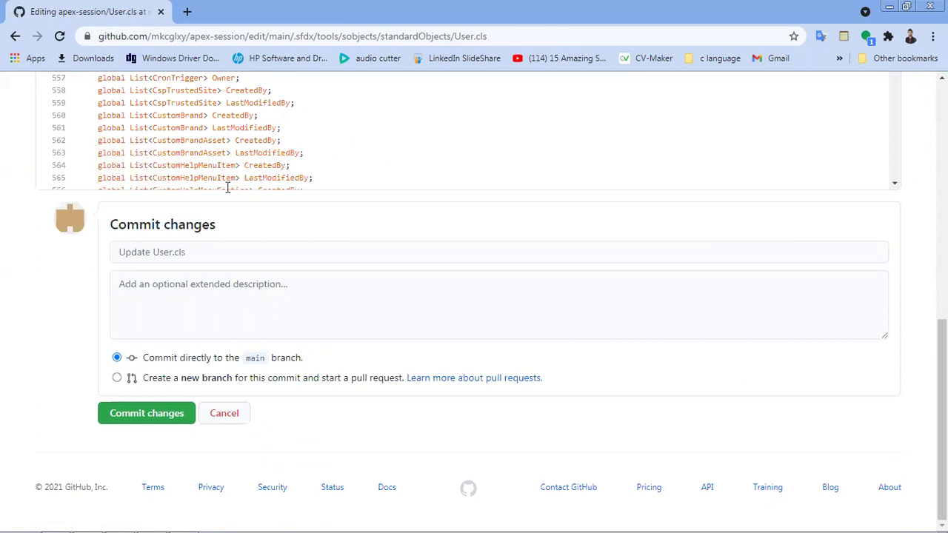
{"action": "left_click", "coordinate": [161, 253]}
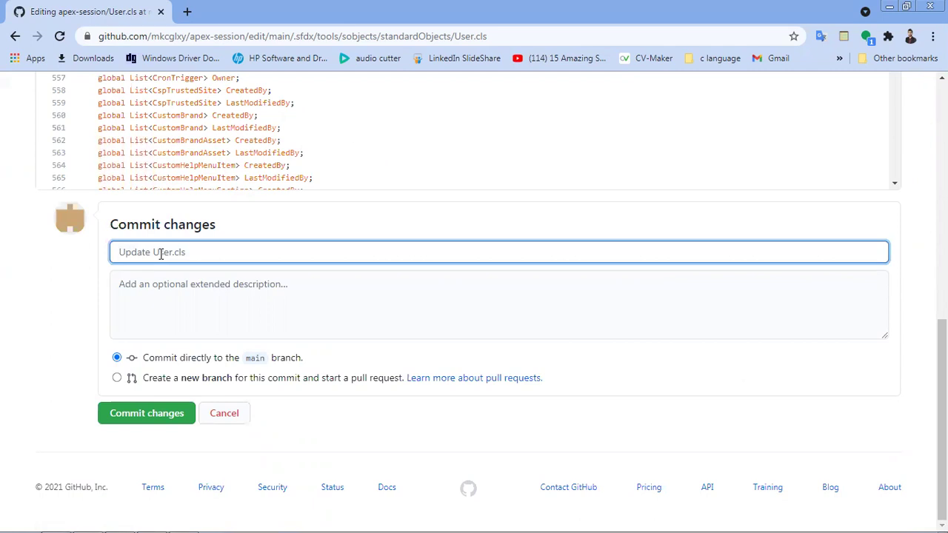
{"action": "left_click", "coordinate": [137, 416]}
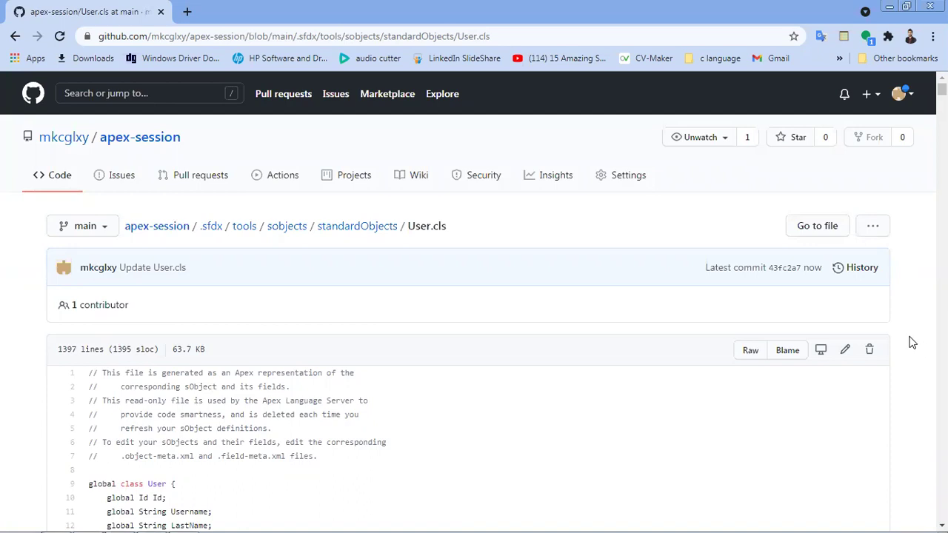
Switch to VS Code and close the User.cls comparison view
{"action": "key", "text": "alt+Tab"}
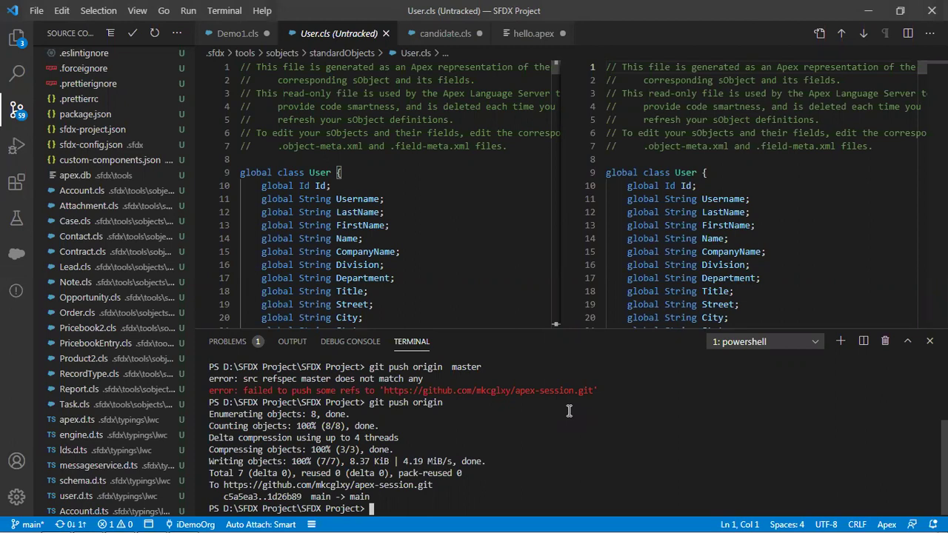
{"action": "scroll", "coordinate": [569, 411], "scroll_direction": "up", "scroll_amount": 3}
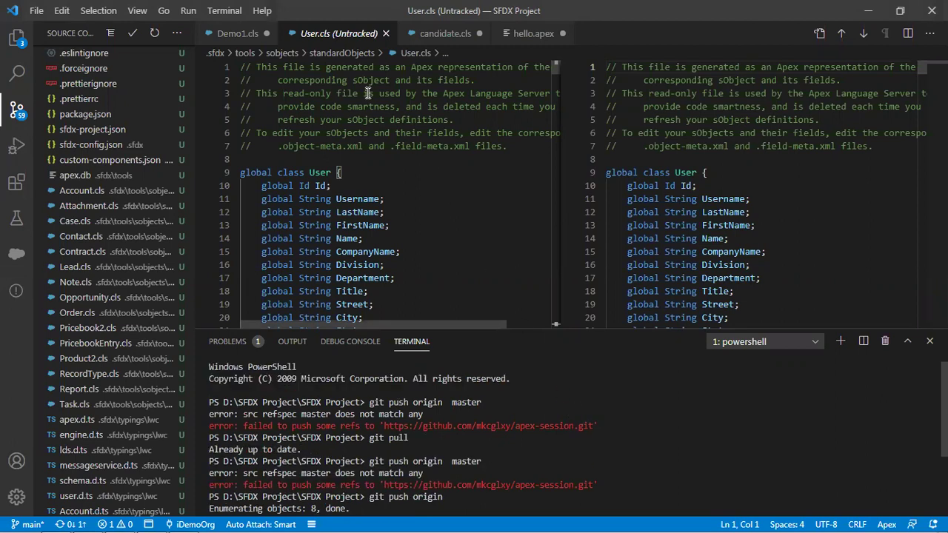
{"action": "left_click", "coordinate": [385, 34]}
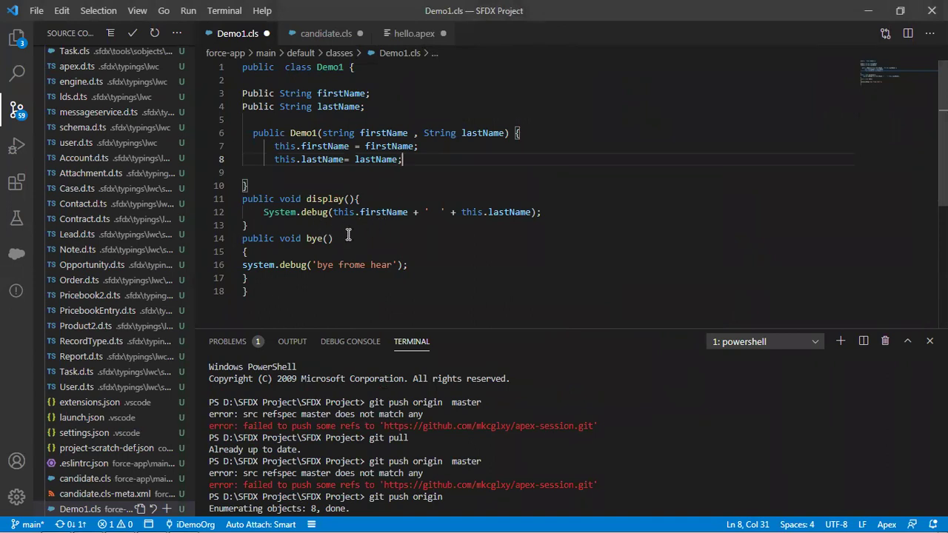
Search for User in Quick Open and the file tree, then return to the GitHub page
{"action": "key", "text": "ctrl+p"}
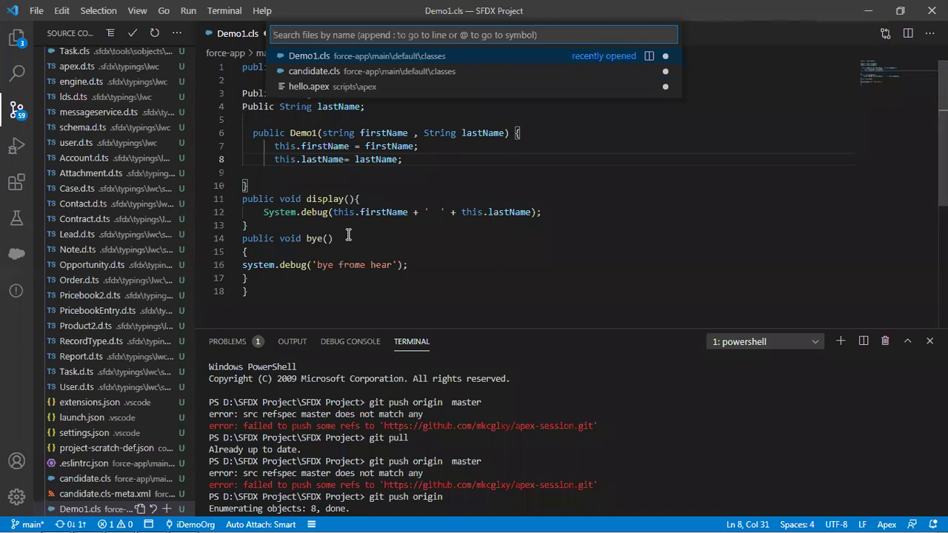
{"action": "type", "text": "user"}
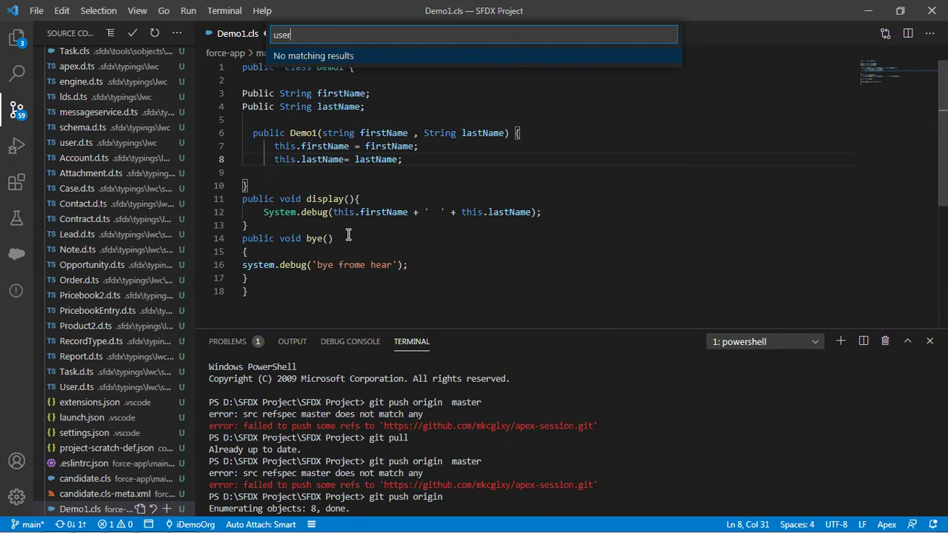
{"action": "type", "text": "cl"}
{"action": "key", "text": "Left"}
{"action": "key", "text": "Left"}
{"action": "key", "text": "Left"}
{"action": "key", "text": "Left"}
{"action": "key", "text": "Left"}
{"action": "key", "text": "Left"}
{"action": "key", "text": "BackSpace"}
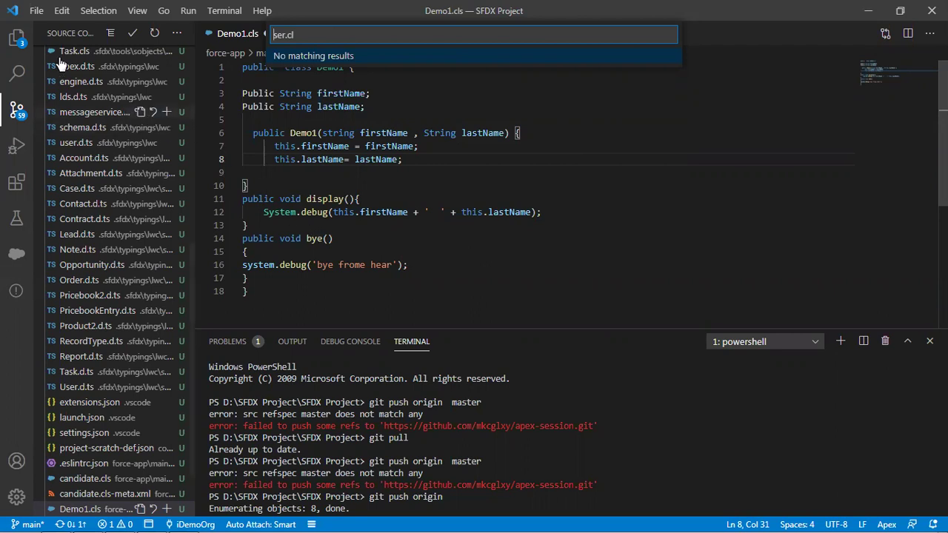
{"action": "left_click", "coordinate": [14, 42]}
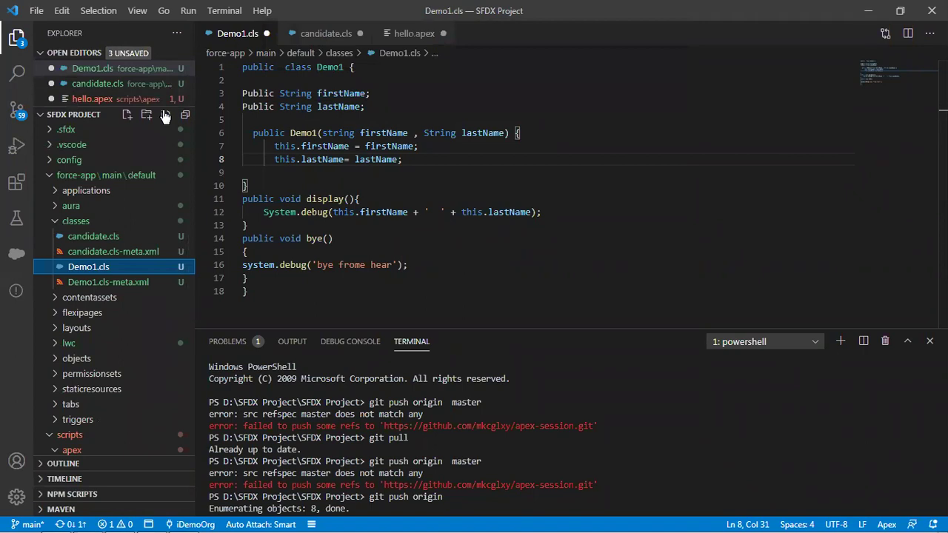
{"action": "key", "text": "ctrl+p"}
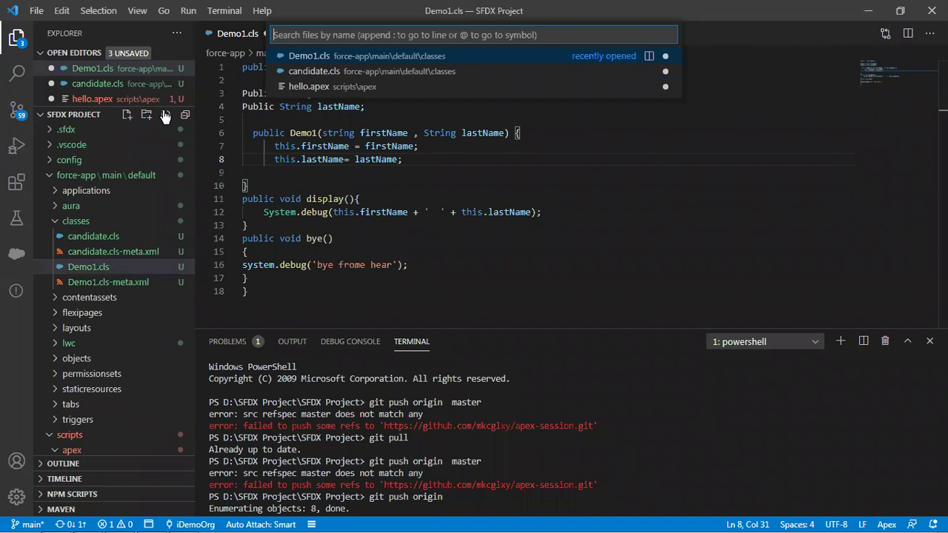
{"action": "type", "text": "User"}
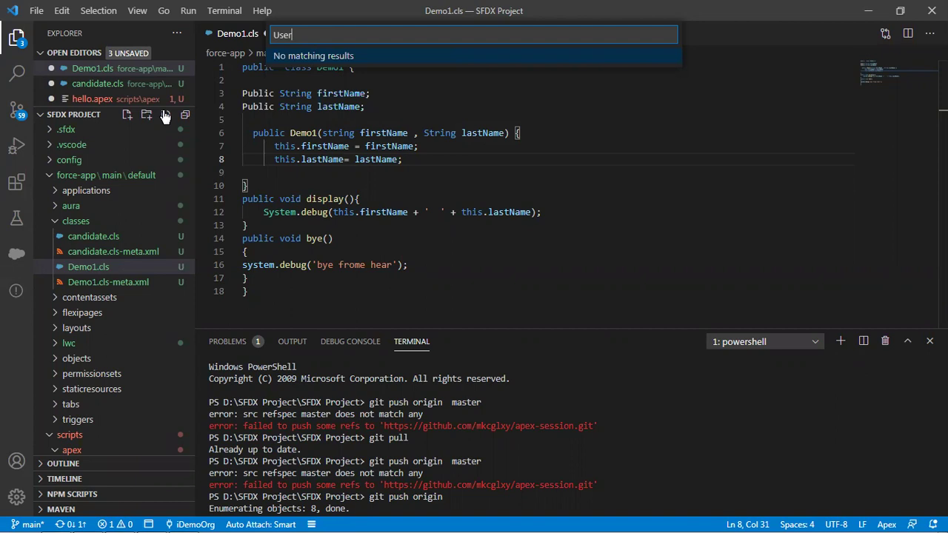
{"action": "key", "text": "alt+Tab"}
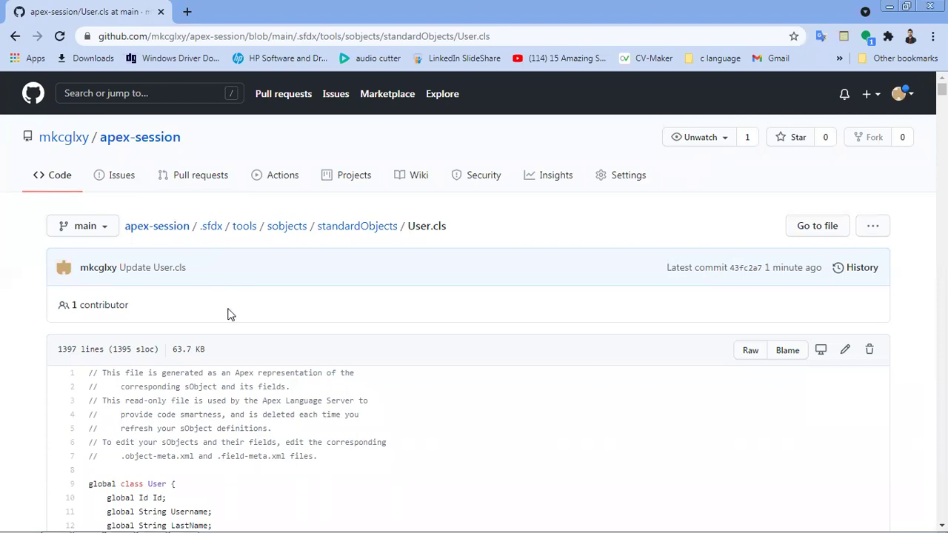
Alternate between the SFDX project and the GitHub User.cls page, ending in VS Code
{"action": "key", "text": "alt+Tab"}
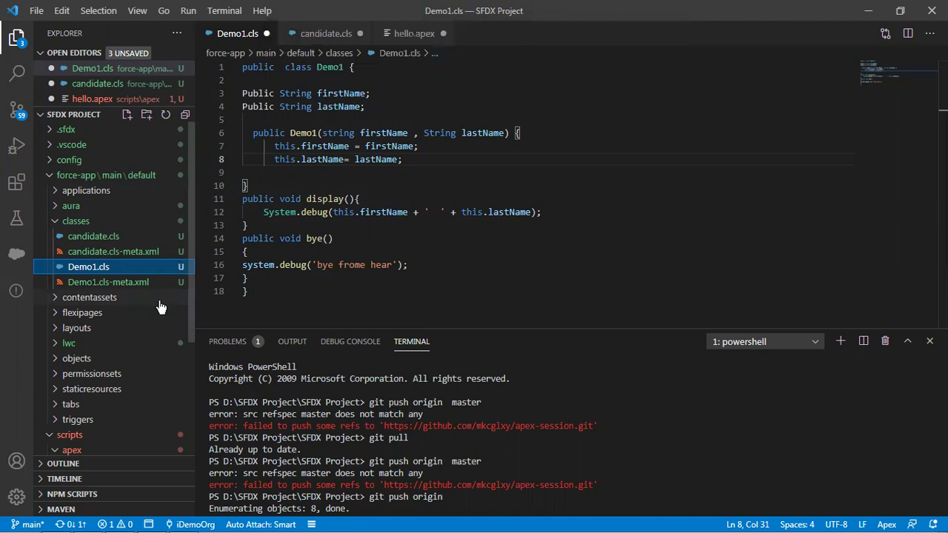
{"action": "key", "text": "alt+Tab"}
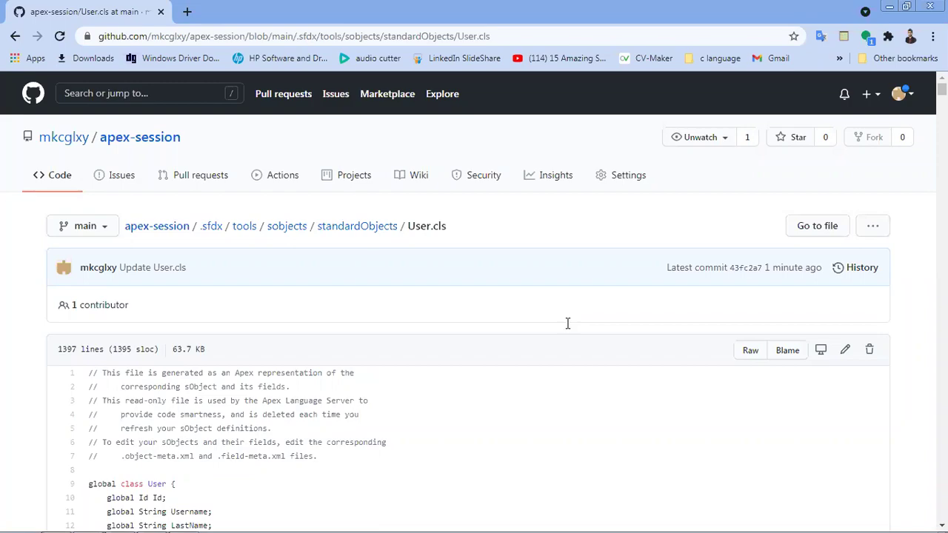
{"action": "key", "text": "alt+Tab"}
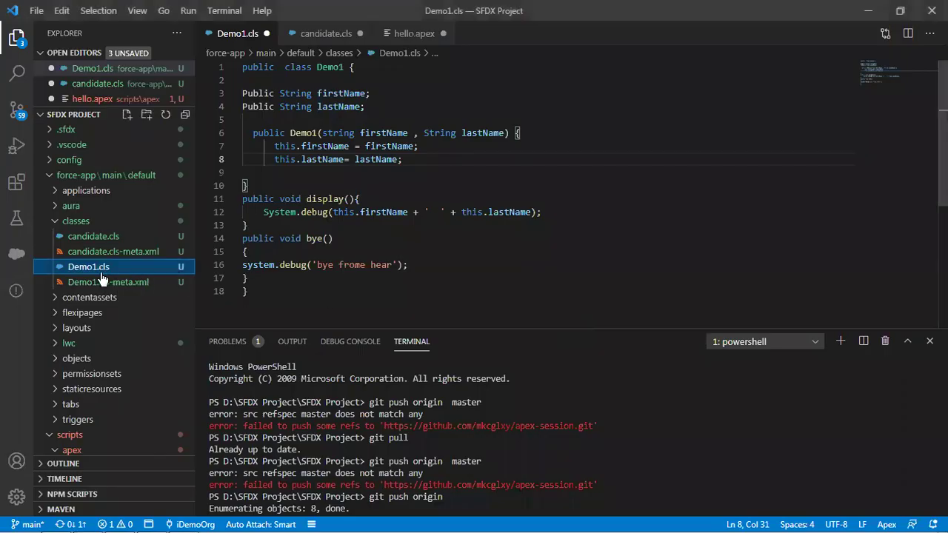
Expand .sfdx > tools > sobjects in the Explorer and open standardObjects/User.cls
{"action": "left_click", "coordinate": [67, 130]}
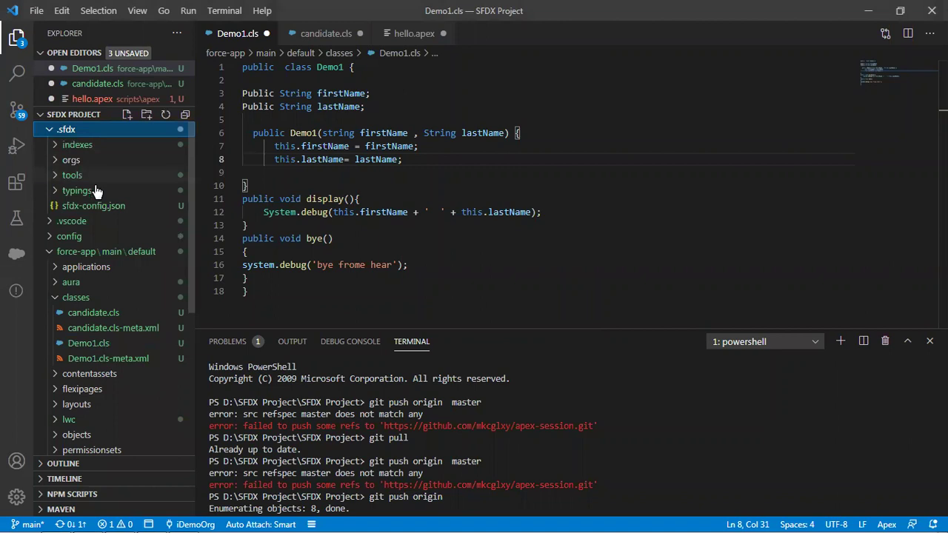
{"action": "left_click", "coordinate": [89, 176]}
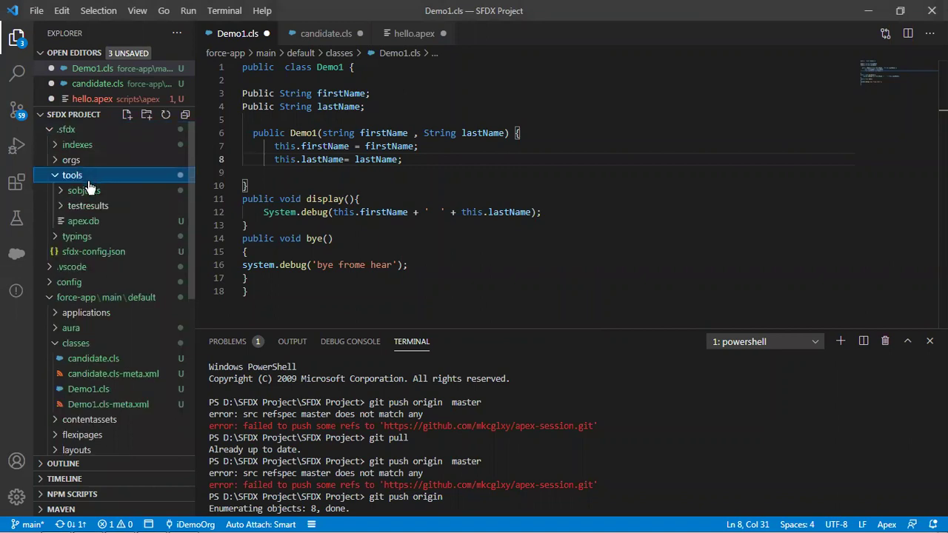
{"action": "left_click", "coordinate": [92, 192]}
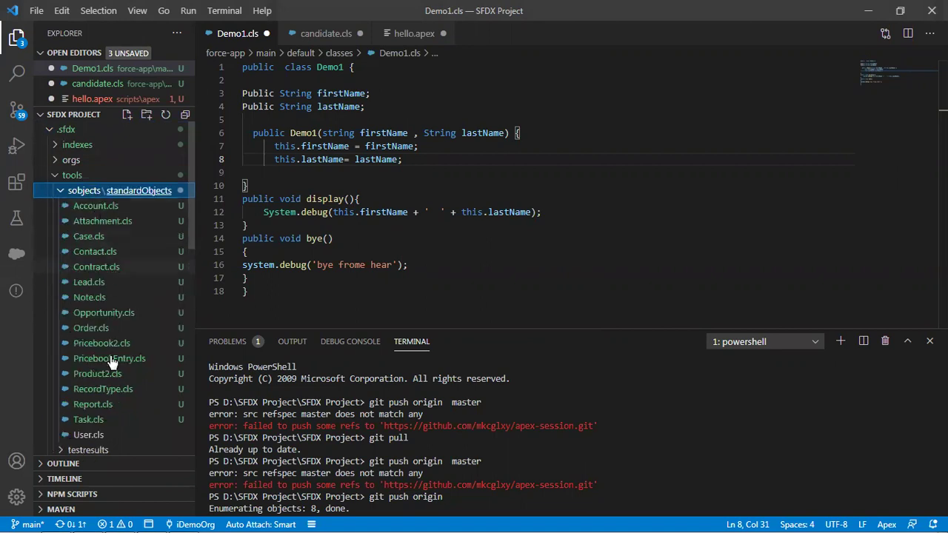
{"action": "left_click", "coordinate": [96, 436]}
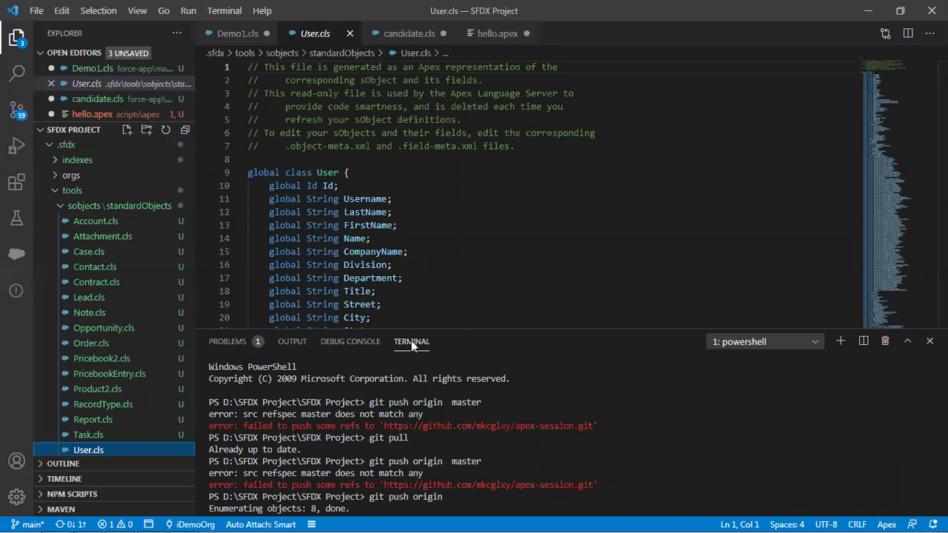
Search User.cls for 'active', then 'act' through several matches, then 'activatedby'
{"action": "key", "text": "ctrl+f"}
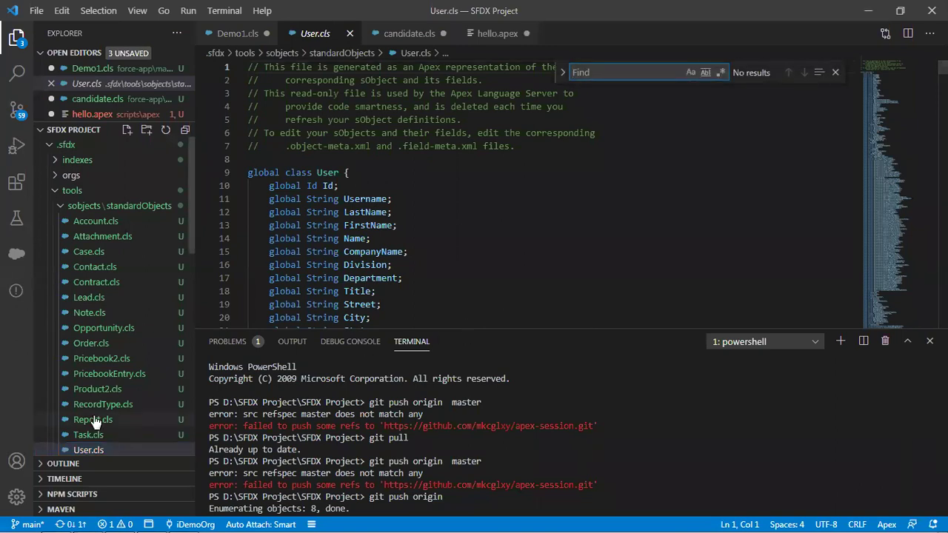
{"action": "type", "text": "a"}
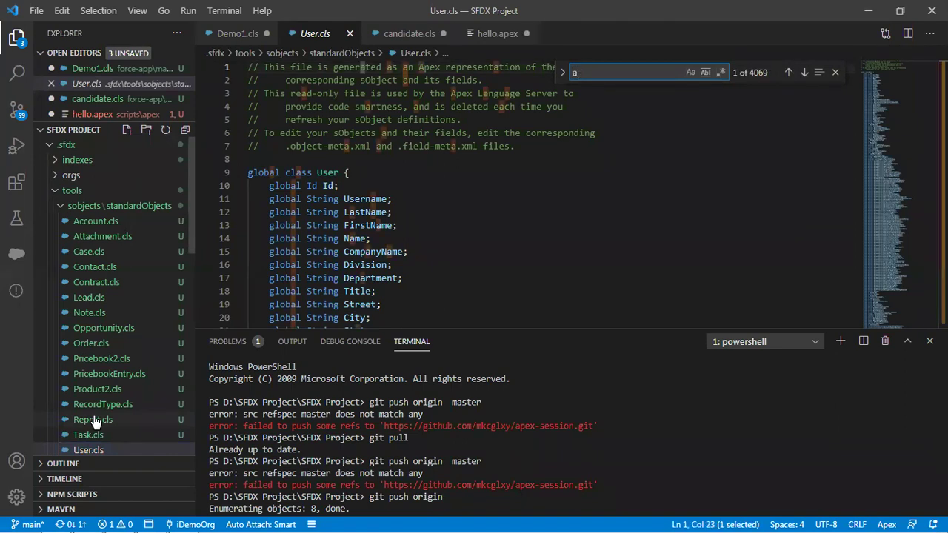
{"action": "type", "text": "c"}
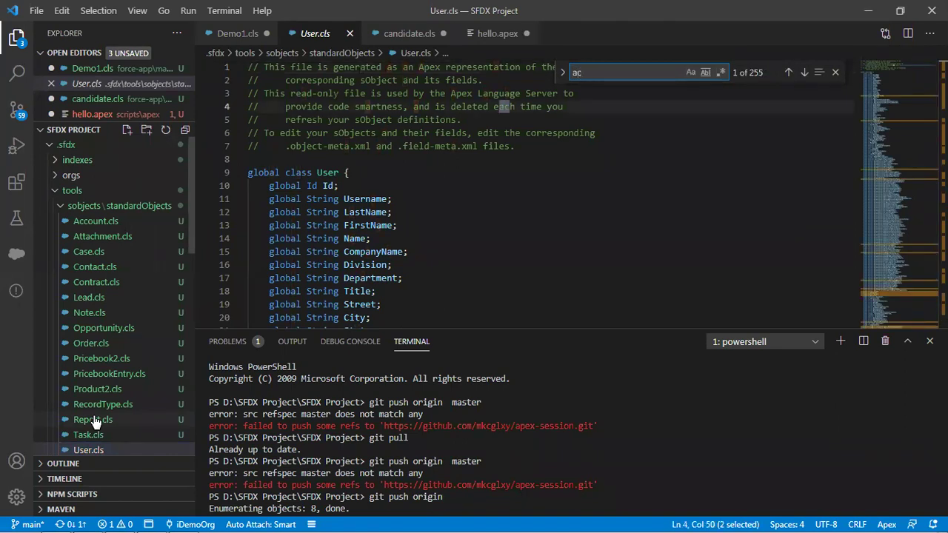
{"action": "type", "text": "ti"}
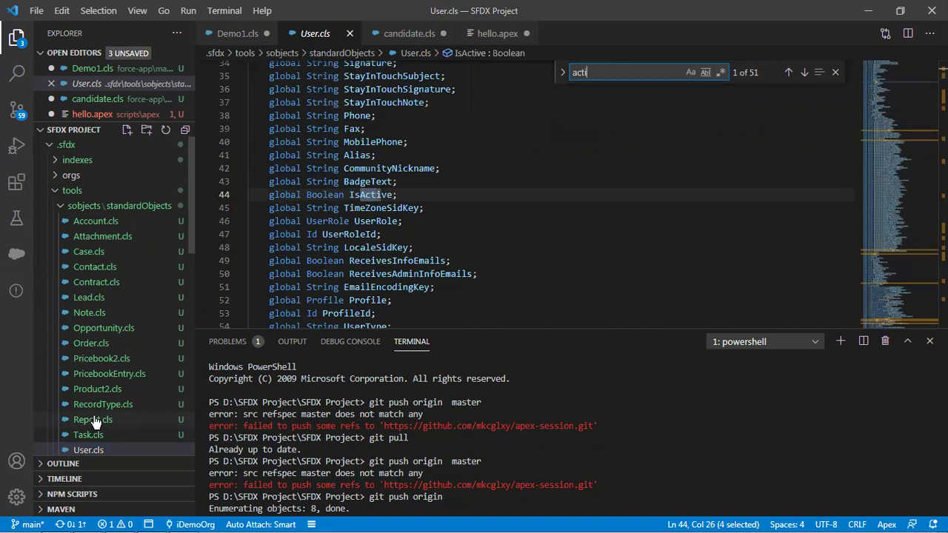
{"action": "type", "text": "v"}
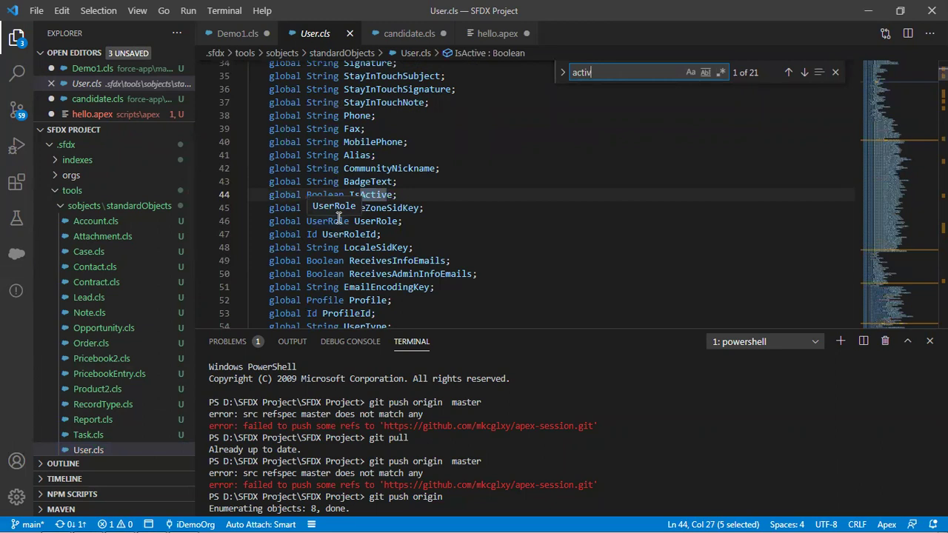
{"action": "type", "text": "e"}
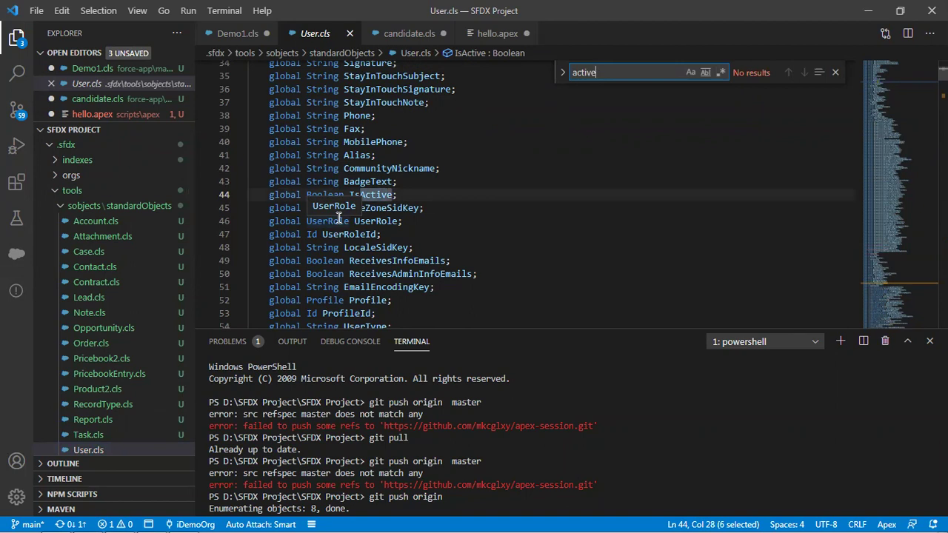
{"action": "key", "text": "BackSpace"}
{"action": "scroll", "coordinate": [339, 218], "scroll_direction": "down", "scroll_amount": 1}
{"action": "key", "text": "BackSpace"}
{"action": "key", "text": "BackSpace"}
{"action": "key", "text": "BackSpace"}
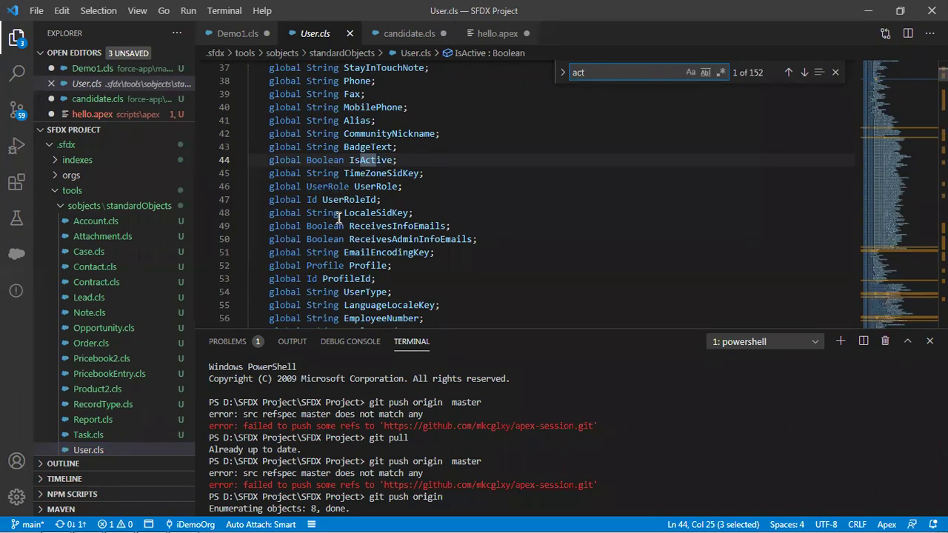
{"action": "key", "text": "Return"}
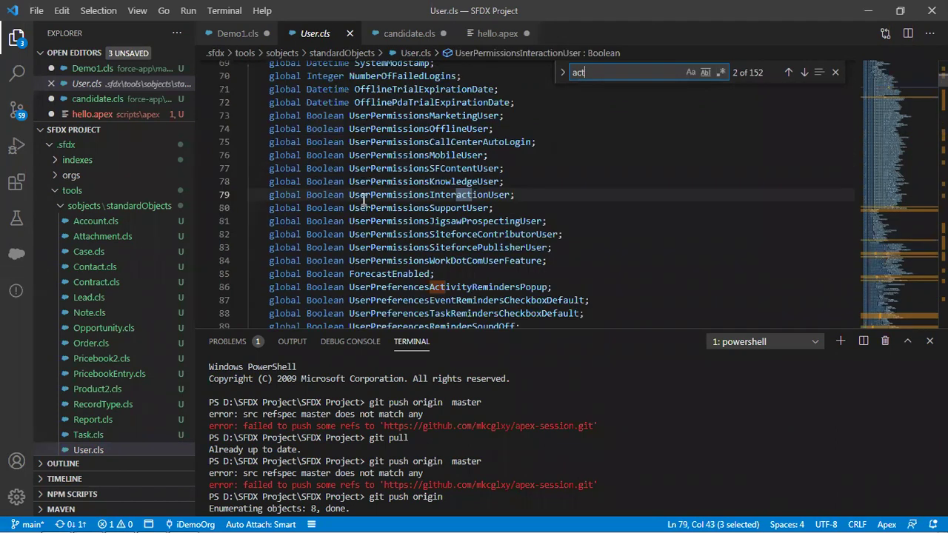
{"action": "key", "text": "Return"}
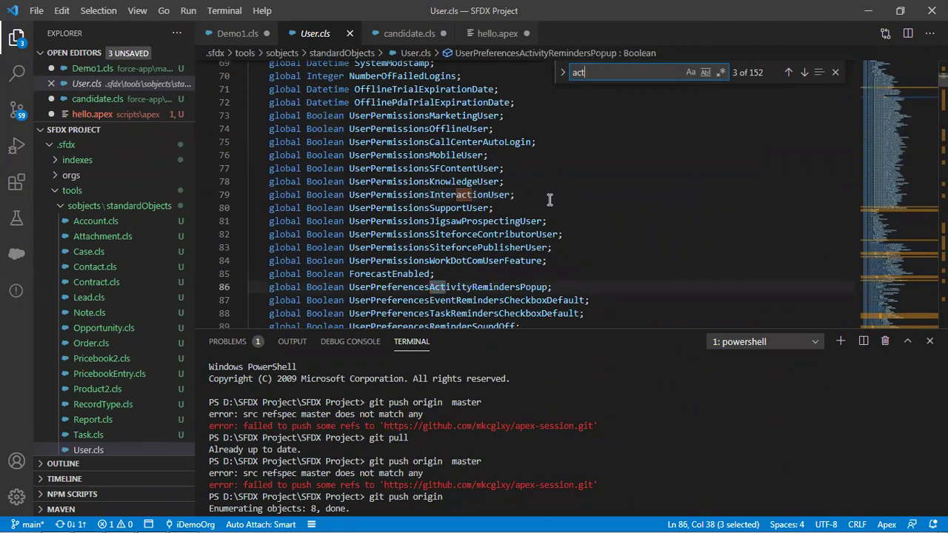
{"action": "type", "text": "i"}
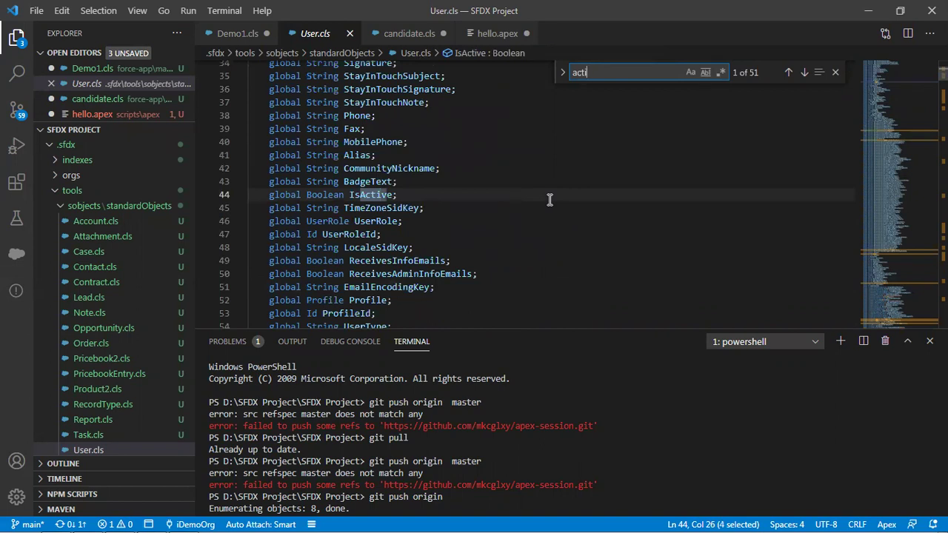
{"action": "type", "text": "vat"}
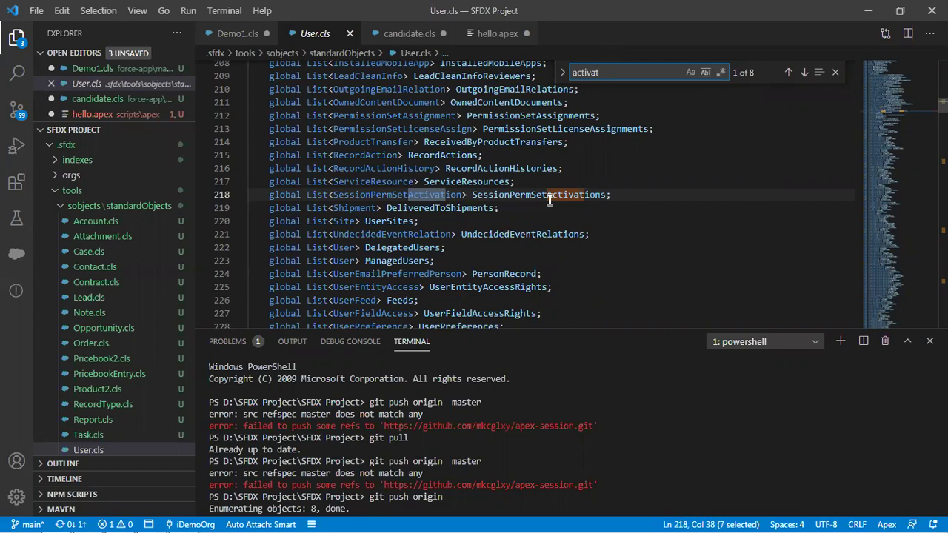
{"action": "type", "text": "edby"}
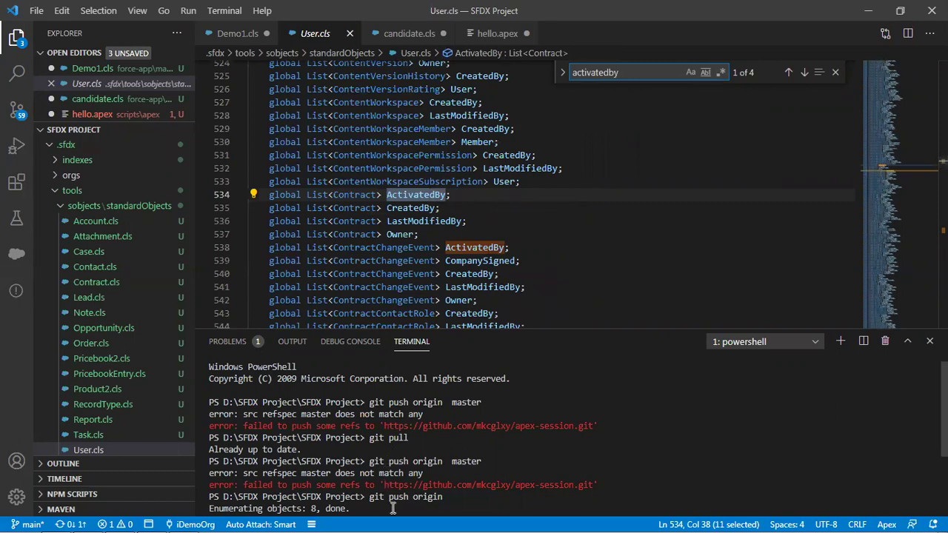
Run git pull in the terminal to bring in the GitHub edit to User.cls
{"action": "type", "text": "git pull"}
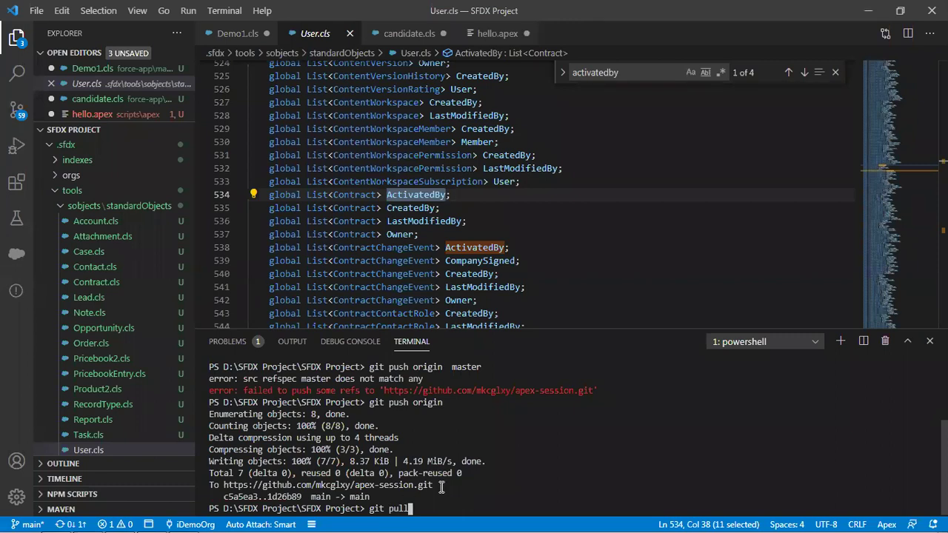
{"action": "key", "text": "Return"}
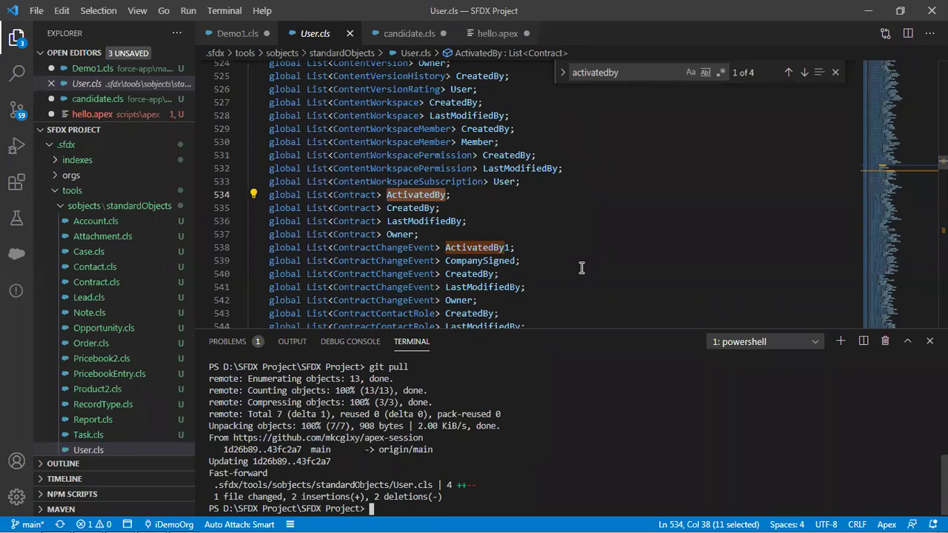
Open the apex-session repository home on GitHub, select its URL, and return to the editor
{"action": "key", "text": "alt+Tab"}
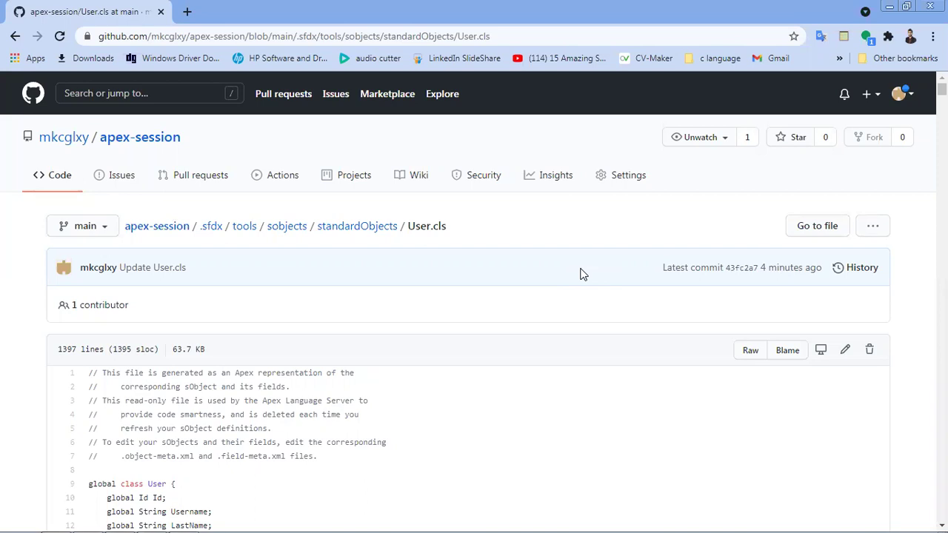
{"action": "left_click", "coordinate": [136, 142]}
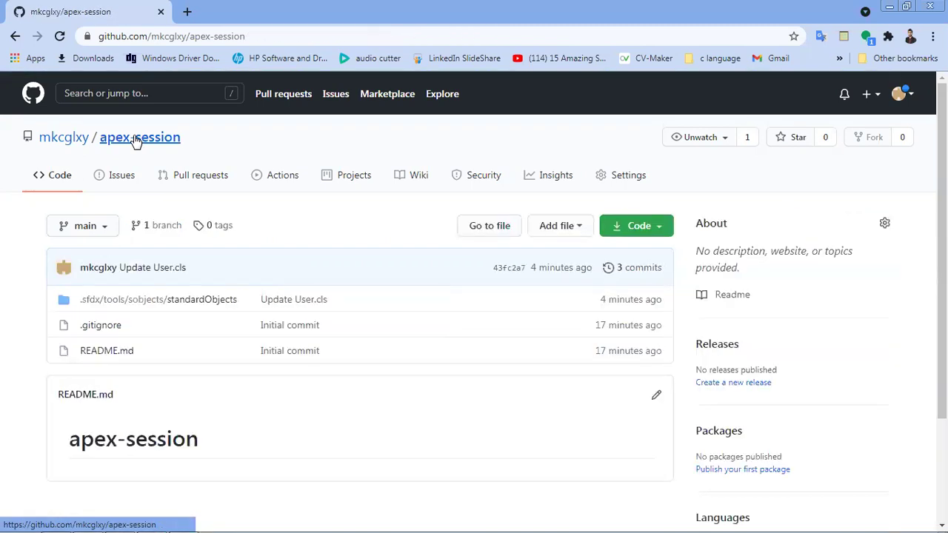
{"action": "left_click", "coordinate": [249, 36]}
{"action": "key", "text": "super+c"}
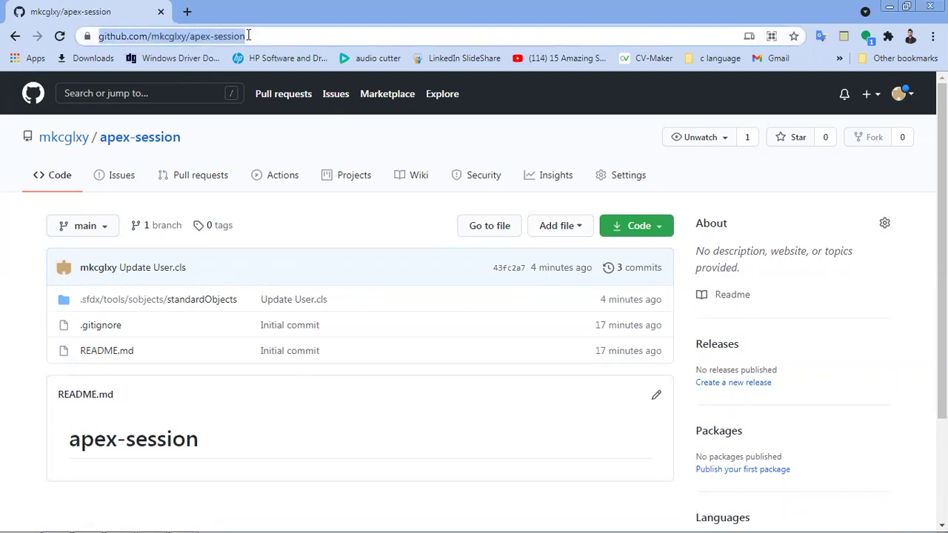
{"action": "key", "text": "alt+Tab"}
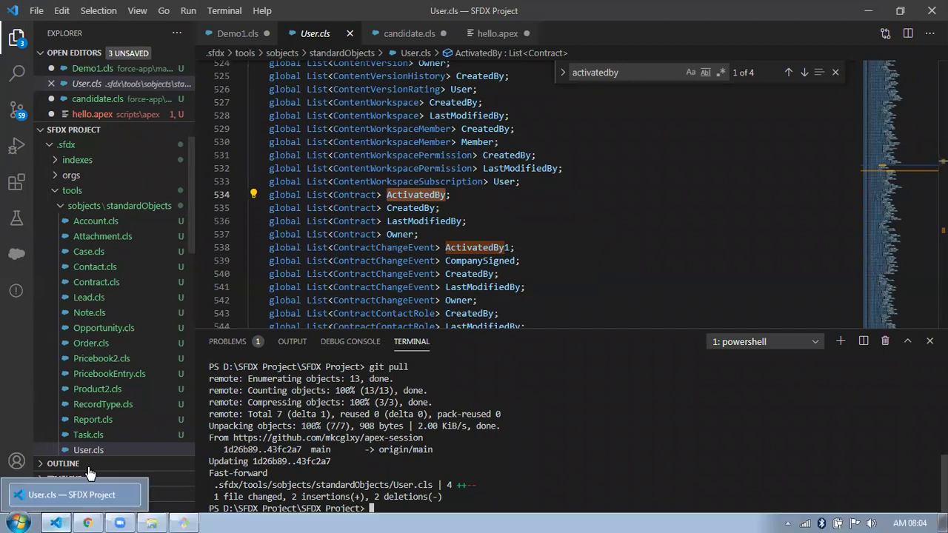
Complete the git pull in the integrated PowerShell terminal, then return to the editor window
{"action": "left_click", "coordinate": [117, 518]}
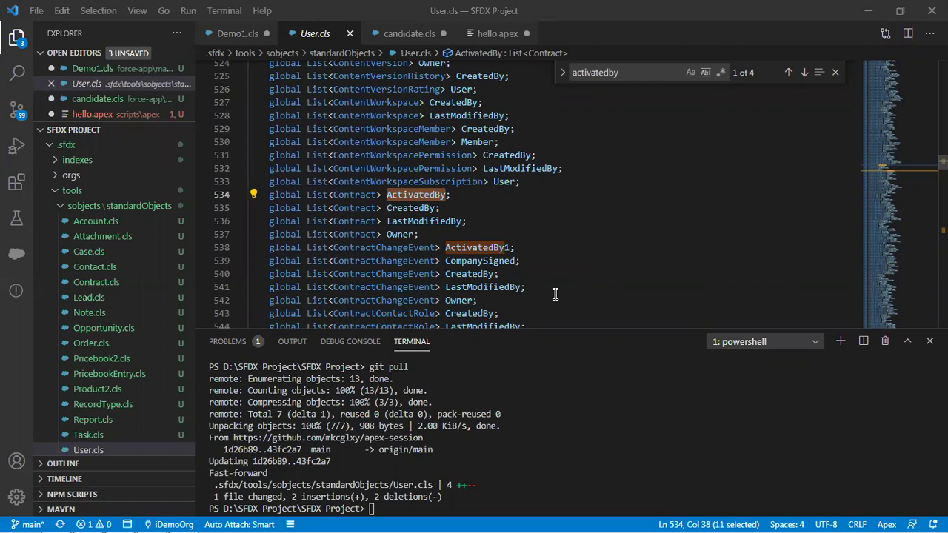
{"action": "key", "text": "alt+Tab"}
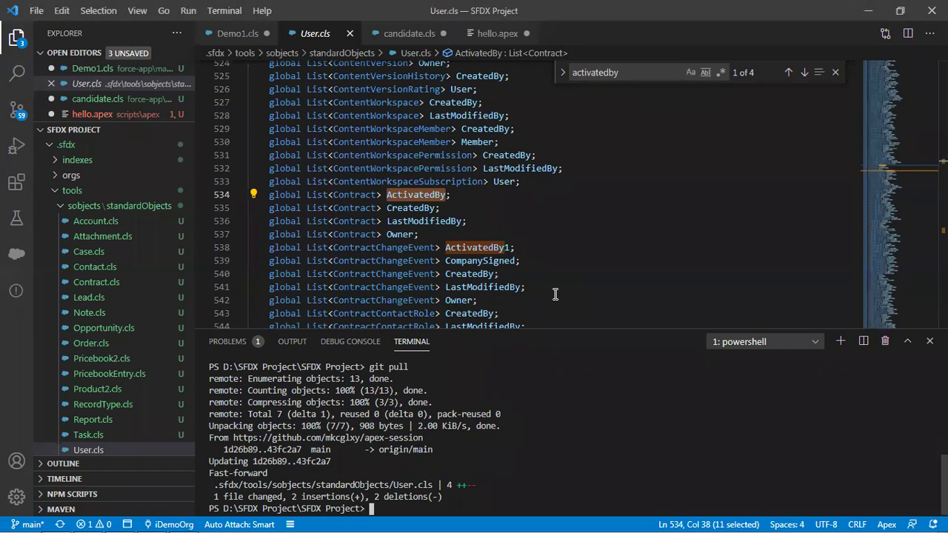
{"action": "key", "text": "alt+Tab"}
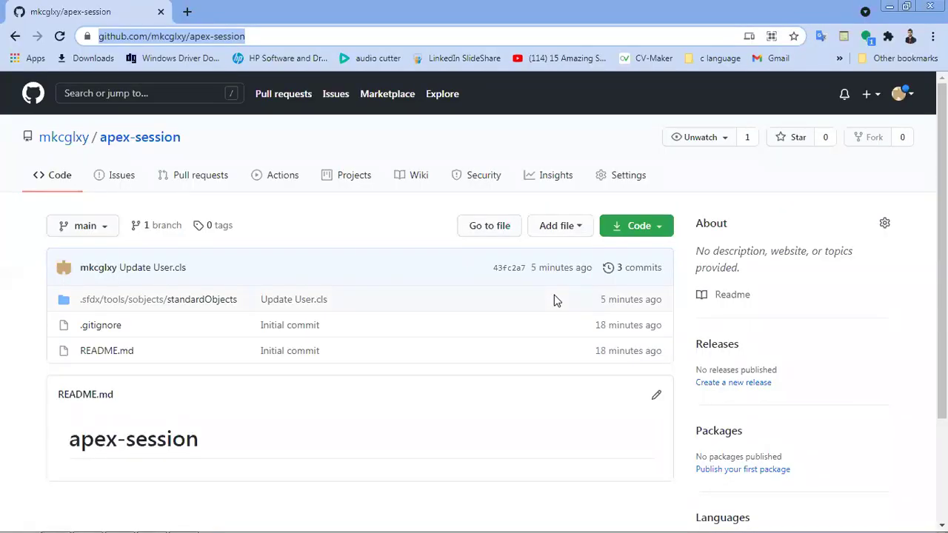
{"action": "left_click", "coordinate": [453, 134]}
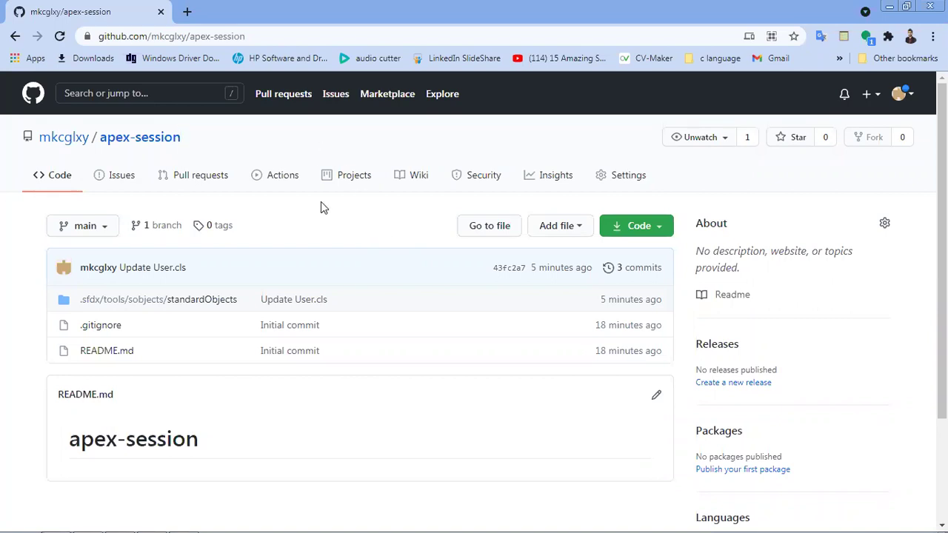
{"action": "key", "text": "alt+Tab"}
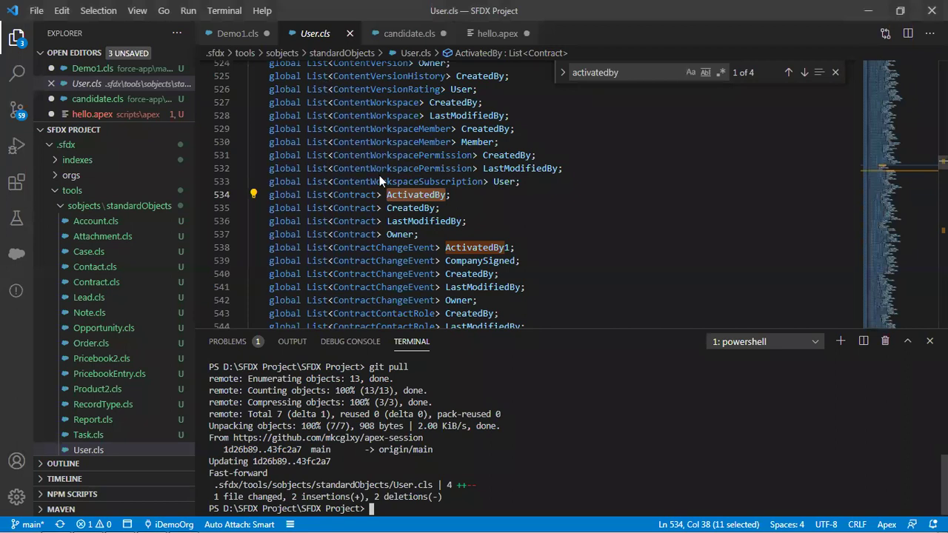
Run SFDX: Open Default Org from the Command Palette
{"action": "key", "text": "ctrl+shift+p"}
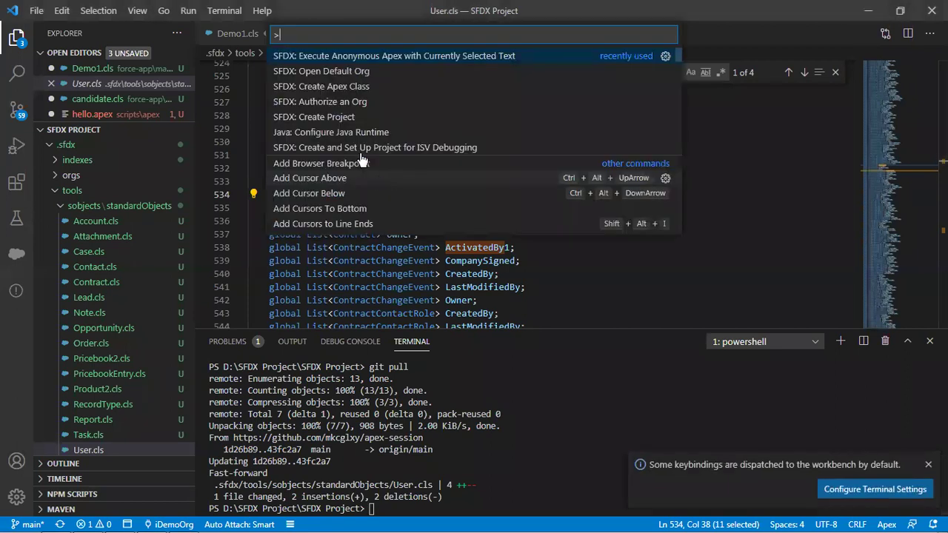
{"action": "left_click", "coordinate": [344, 71]}
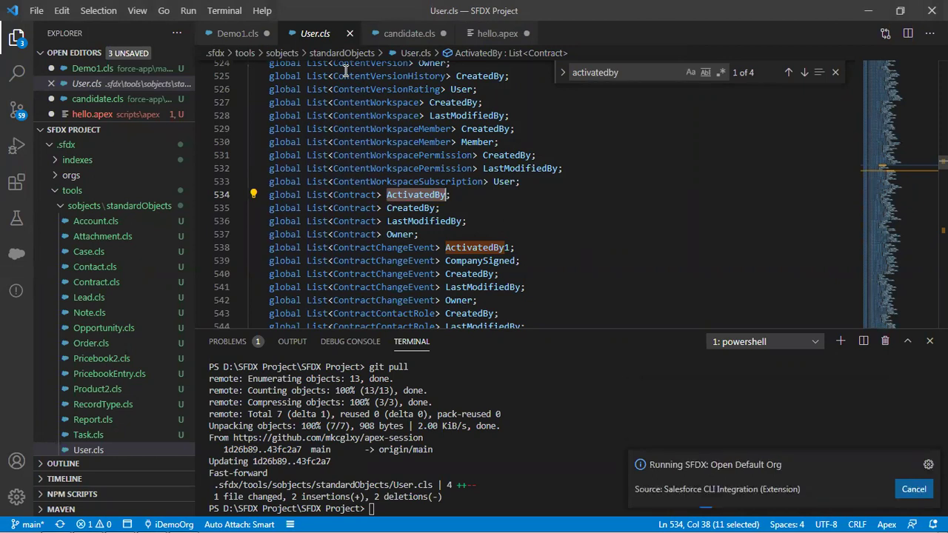
{"action": "right_click", "coordinate": [529, 485]}
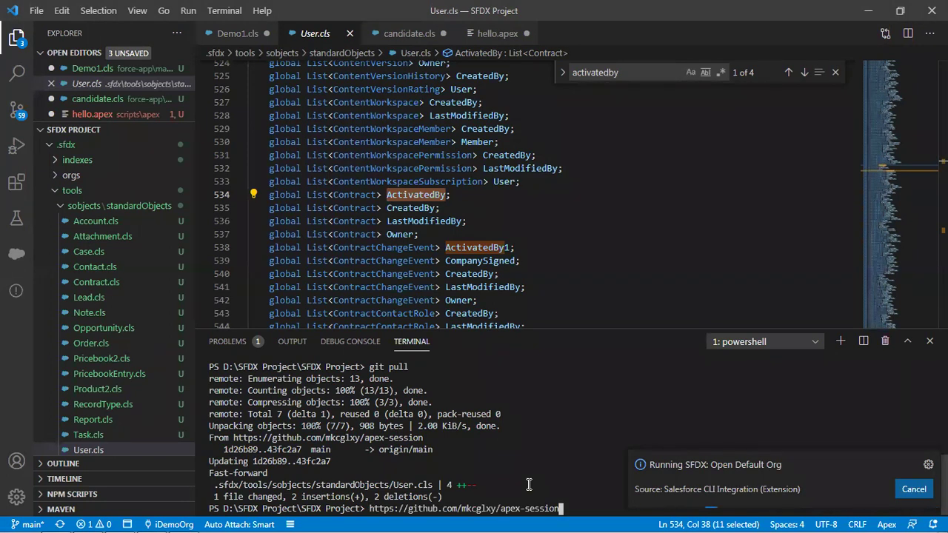
Erase the pasted address from the terminal prompt and clear the output with cls
{"action": "type", "text": "cls"}
{"action": "key", "text": "BackSpace"}
{"action": "key", "text": "BackSpace"}
{"action": "key", "text": "BackSpace"}
{"action": "key", "text": "BackSpace"}
{"action": "key", "text": "BackSpace"}
{"action": "key", "text": "BackSpace"}
{"action": "key", "text": "BackSpace"}
{"action": "key", "text": "BackSpace"}
{"action": "key", "text": "BackSpace"}
{"action": "key", "text": "BackSpace"}
{"action": "key", "text": "BackSpace"}
{"action": "key", "text": "BackSpace"}
{"action": "key", "text": "BackSpace"}
{"action": "key", "text": "BackSpace"}
{"action": "key", "text": "BackSpace"}
{"action": "key", "text": "BackSpace"}
{"action": "key", "text": "BackSpace"}
{"action": "key", "text": "BackSpace"}
{"action": "key", "text": "BackSpace"}
{"action": "key", "text": "BackSpace"}
{"action": "key", "text": "BackSpace"}
{"action": "key", "text": "BackSpace"}
{"action": "key", "text": "BackSpace"}
{"action": "key", "text": "BackSpace"}
{"action": "key", "text": "BackSpace"}
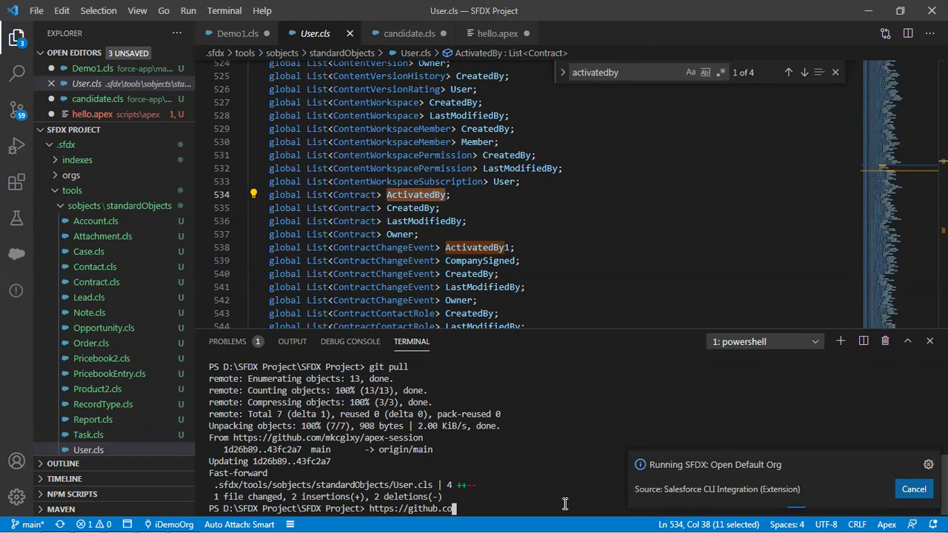
{"action": "scroll", "coordinate": [564, 504], "scroll_direction": "up", "scroll_amount": 3}
{"action": "scroll", "coordinate": [565, 504], "scroll_direction": "down", "scroll_amount": 3}
{"action": "key", "text": "ctrl+a"}
{"action": "key", "text": "BackSpace"}
{"action": "key", "text": "BackSpace"}
{"action": "key", "text": "BackSpace"}
{"action": "key", "text": "BackSpace"}
{"action": "key", "text": "BackSpace"}
{"action": "key", "text": "BackSpace"}
{"action": "key", "text": "BackSpace"}
{"action": "key", "text": "BackSpace"}
{"action": "key", "text": "BackSpace"}
{"action": "key", "text": "BackSpace"}
{"action": "key", "text": "BackSpace"}
{"action": "key", "text": "BackSpace"}
{"action": "key", "text": "BackSpace"}
{"action": "key", "text": "BackSpace"}
{"action": "key", "text": "BackSpace"}
{"action": "key", "text": "BackSpace"}
{"action": "key", "text": "BackSpace"}
{"action": "key", "text": "BackSpace"}
{"action": "type", "text": "cld"}
{"action": "key", "text": "Return"}
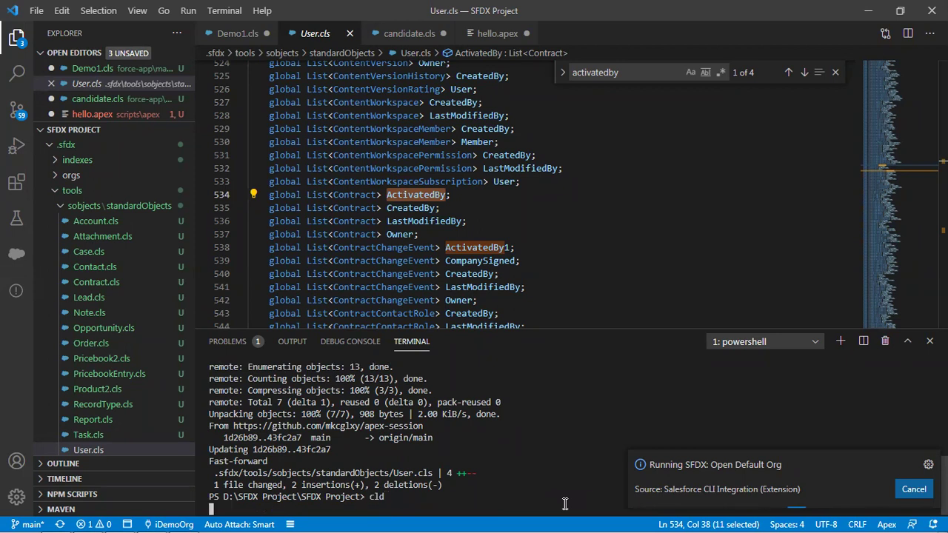
{"action": "type", "text": "cls"}
{"action": "key", "text": "Return"}
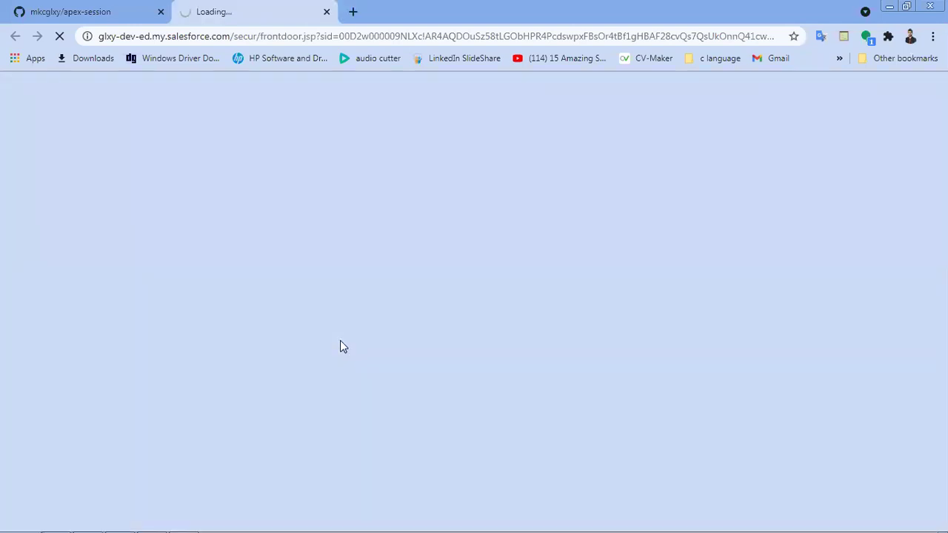
Check the loading browser, then run sfdx force:org:open -r in the terminal
{"action": "key", "text": "alt+Tab"}
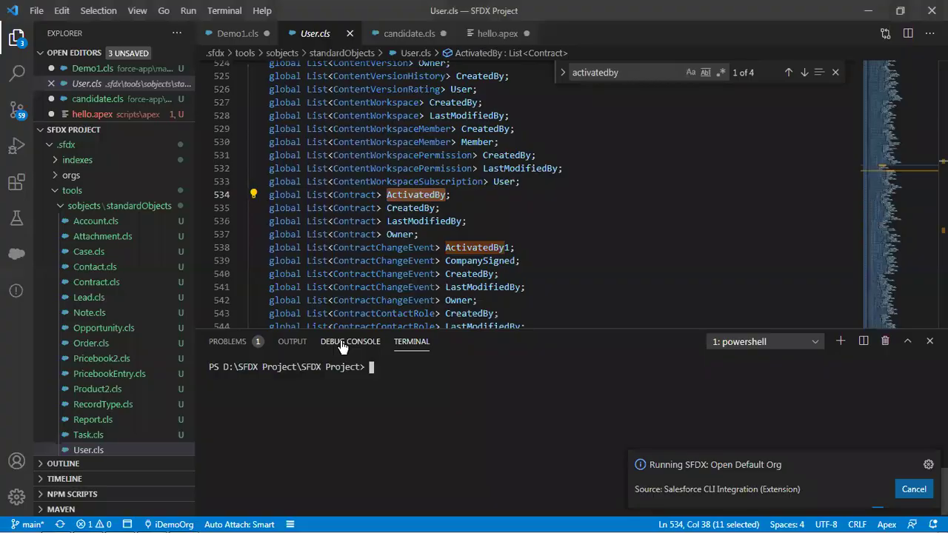
{"action": "key", "text": "alt+Tab"}
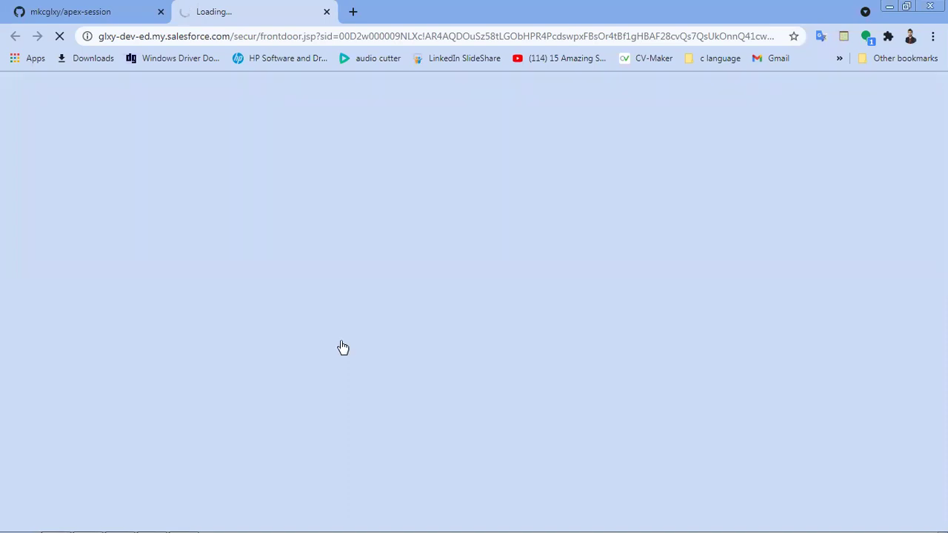
{"action": "key", "text": "alt+Tab"}
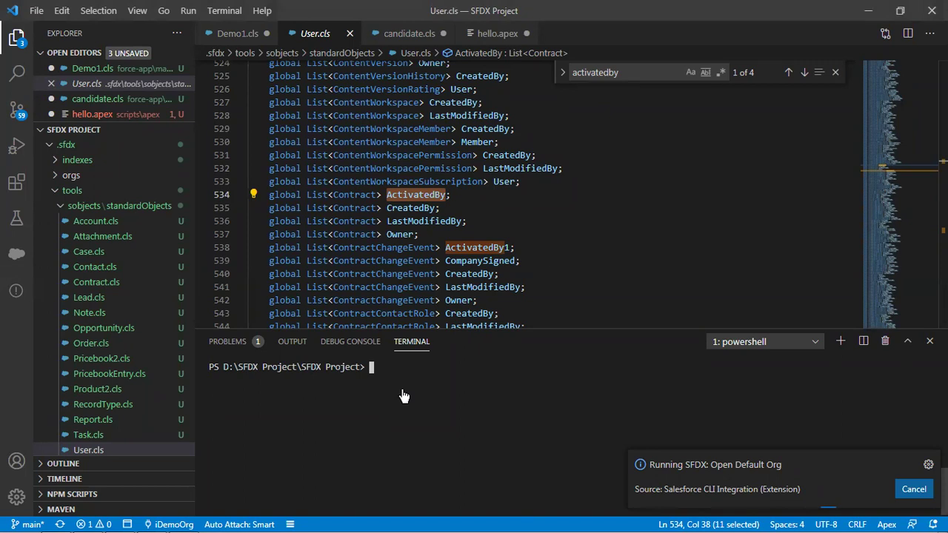
{"action": "type", "text": "sfdx c"}
{"action": "key", "text": "BackSpace"}
{"action": "type", "text": "force"}
{"action": "type", "text": ":"}
{"action": "type", "text": "org"}
{"action": "type", "text": ":op"}
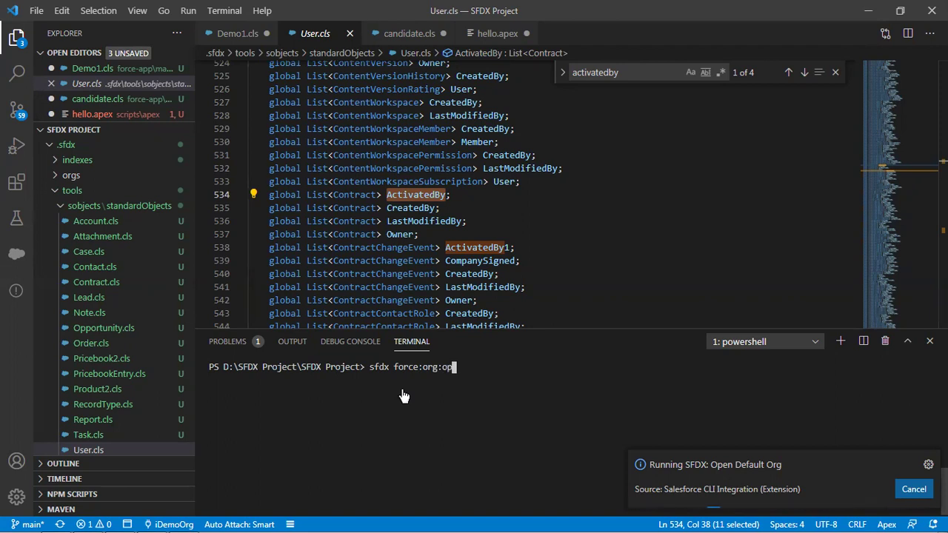
{"action": "type", "text": "en -r"}
{"action": "key", "text": "Return"}
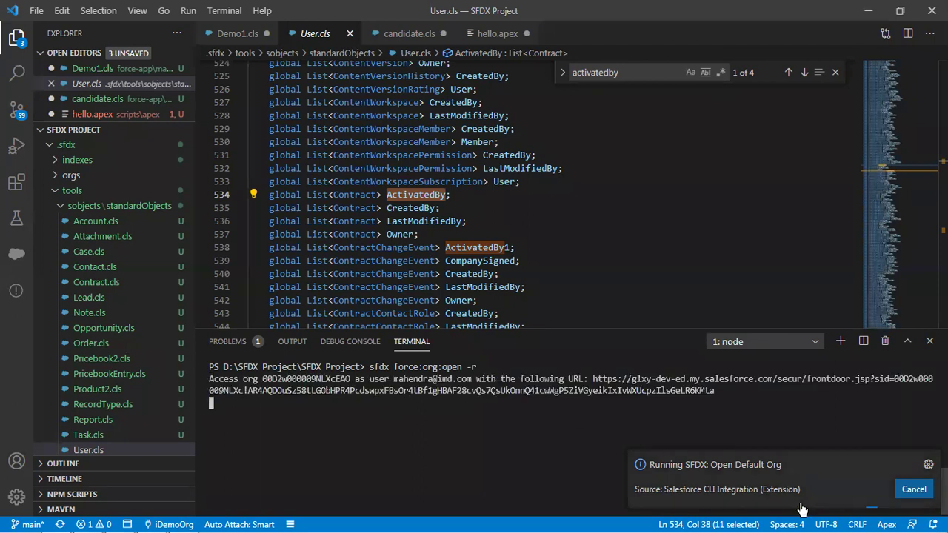
Cancel the stalled Open Default Org task and select the printed frontdoor URL
{"action": "left_click", "coordinate": [904, 492]}
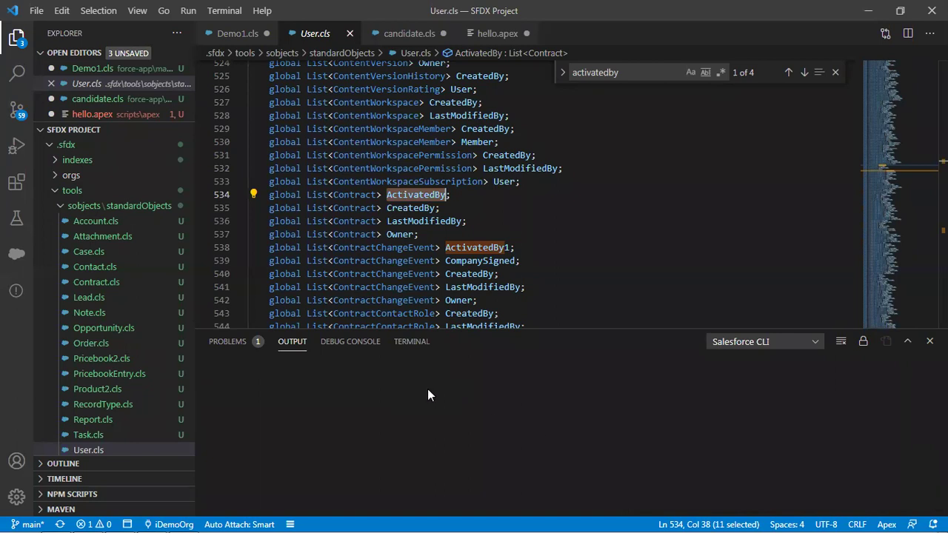
{"action": "left_click", "coordinate": [409, 347]}
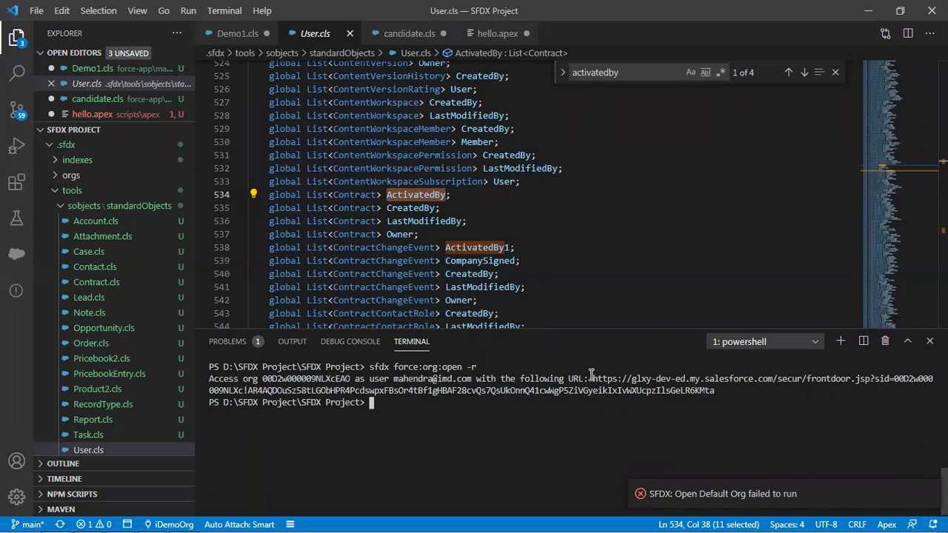
{"action": "left_click_drag", "start_coordinate": [592, 379], "coordinate": [720, 394]}
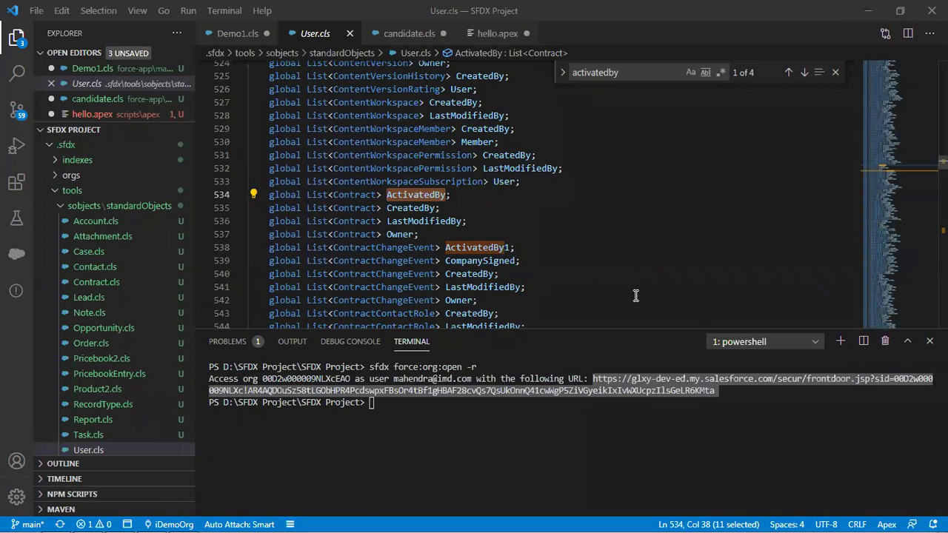
Deselect the copied frontdoor login URL
{"action": "left_click", "coordinate": [677, 472]}
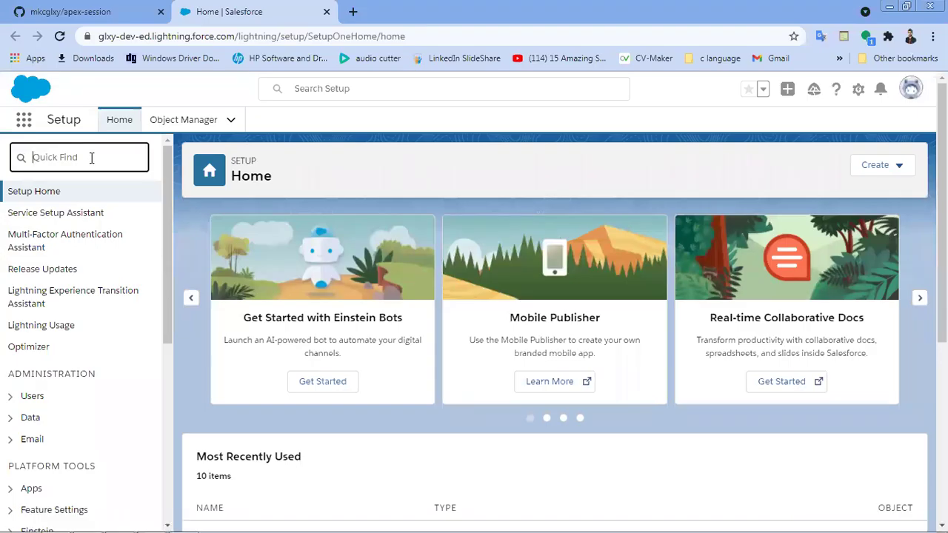
Search Quick Find for 'apex', open Apex Classes under Custom Code, and scroll the list
{"action": "type", "text": "app"}
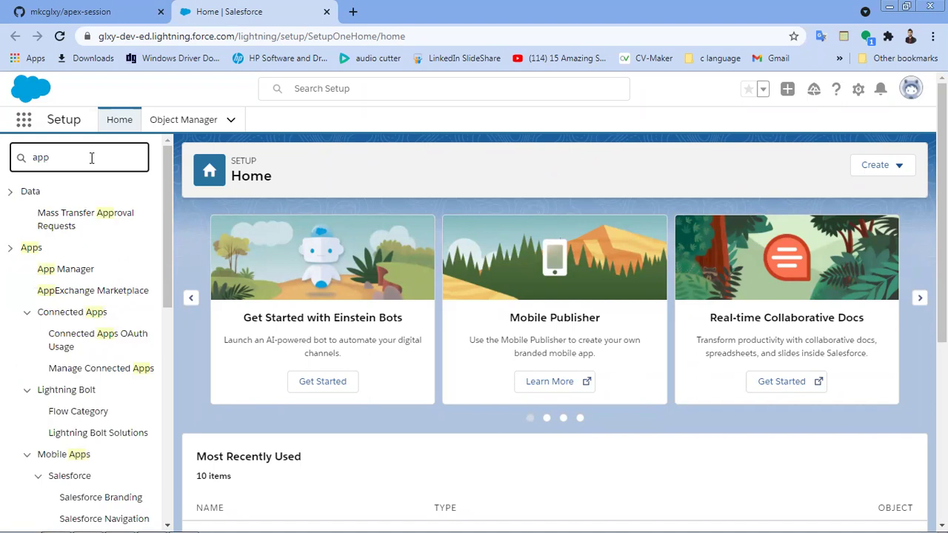
{"action": "key", "text": "BackSpace"}
{"action": "type", "text": "ex"}
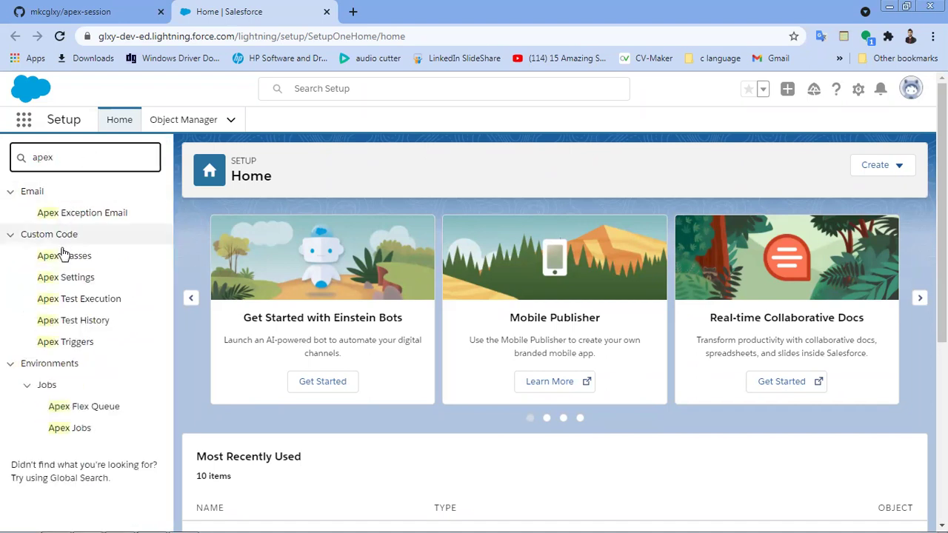
{"action": "left_click", "coordinate": [63, 255]}
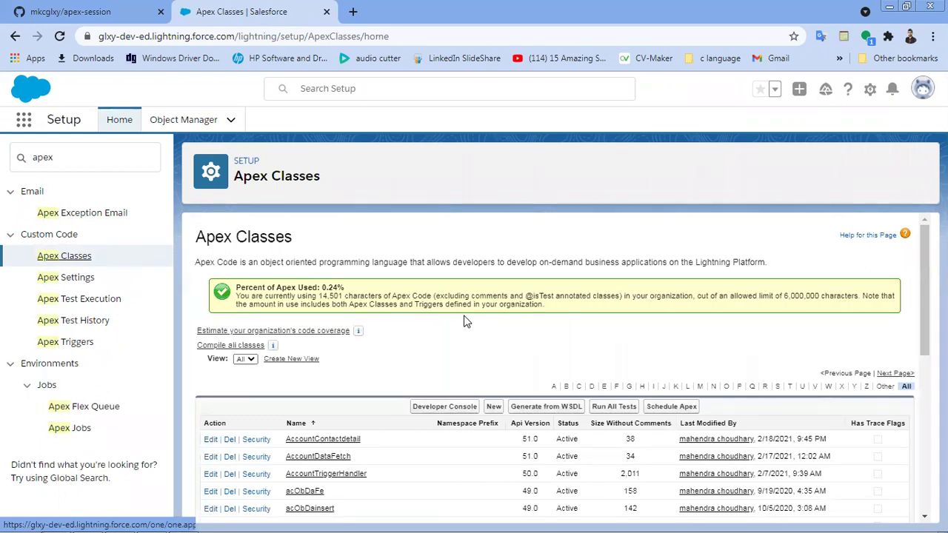
{"action": "scroll", "coordinate": [465, 321], "scroll_direction": "down", "scroll_amount": 1}
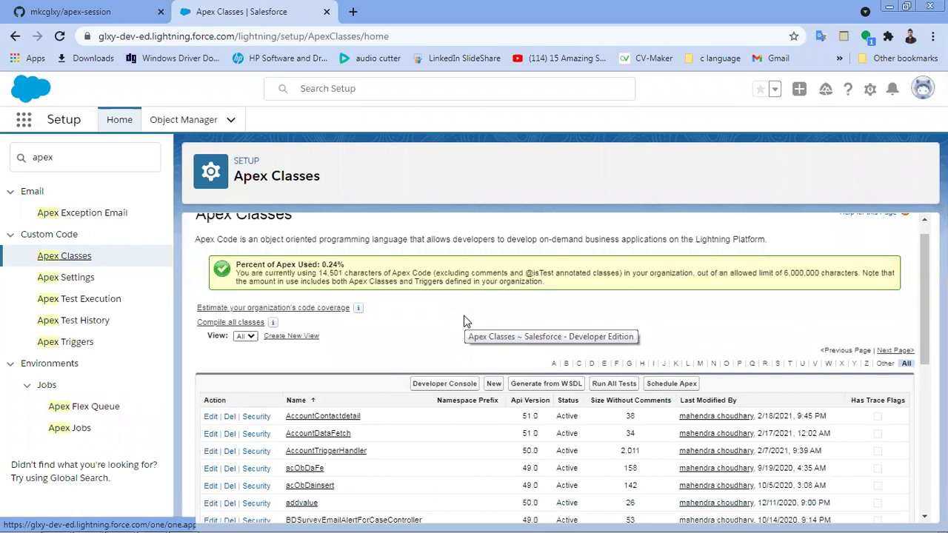
{"action": "scroll", "coordinate": [463, 322], "scroll_direction": "down", "scroll_amount": 3}
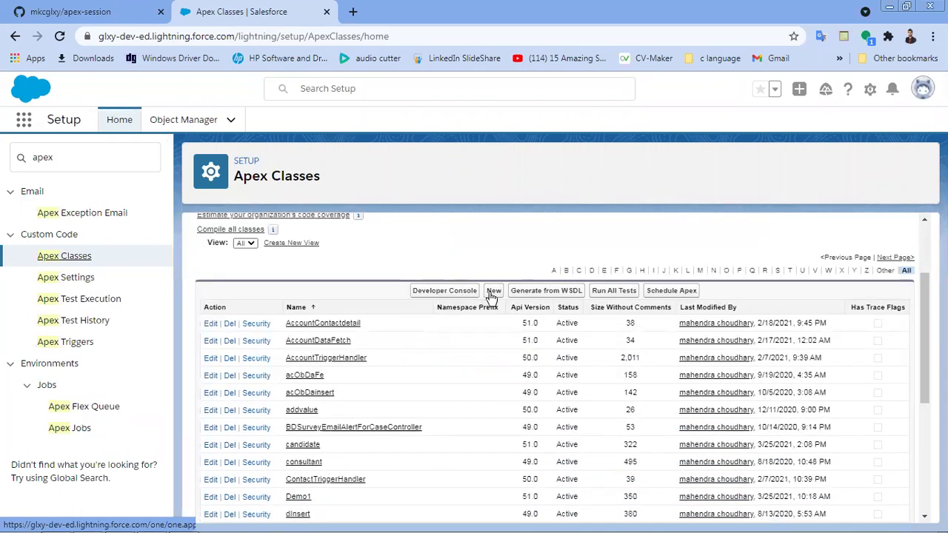
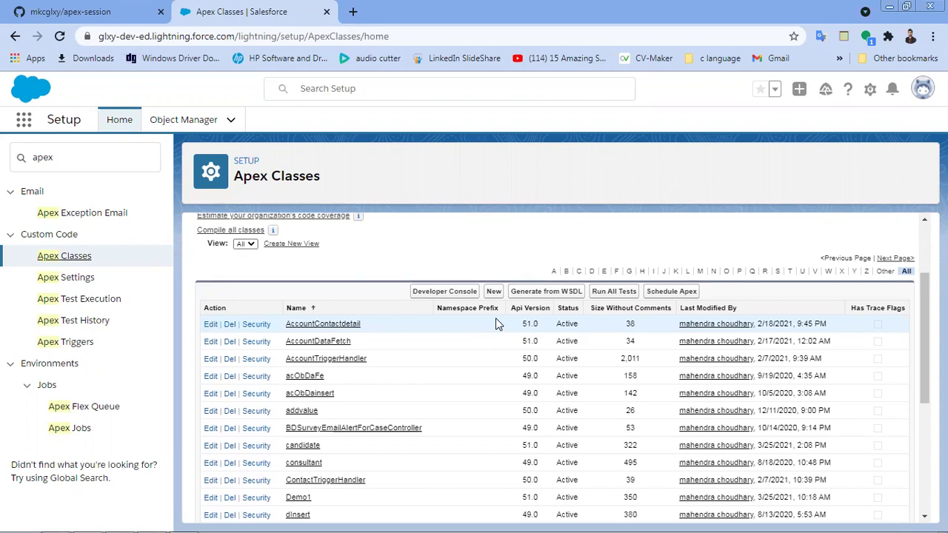
{"action": "scroll", "coordinate": [496, 324], "scroll_direction": "up", "scroll_amount": 1}
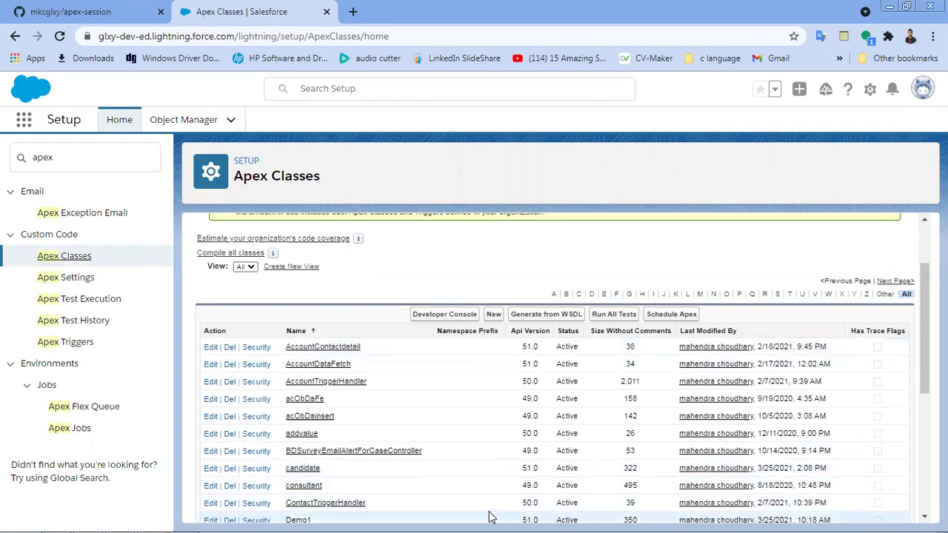
{"action": "mouse_move", "coordinate": [489, 516]}
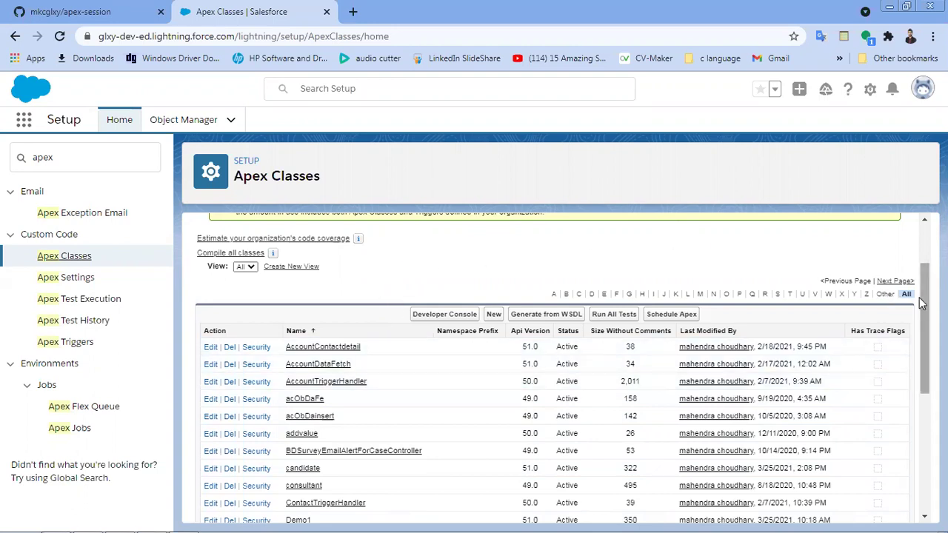
{"action": "scroll", "coordinate": [562, 367], "scroll_direction": "up", "scroll_amount": 1}
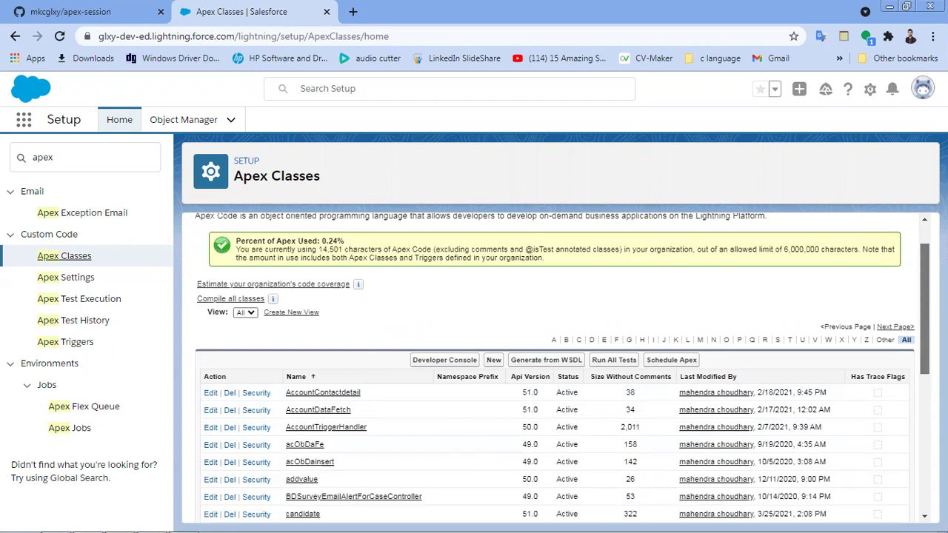
{"action": "scroll", "coordinate": [562, 367], "scroll_direction": "down", "scroll_amount": 8}
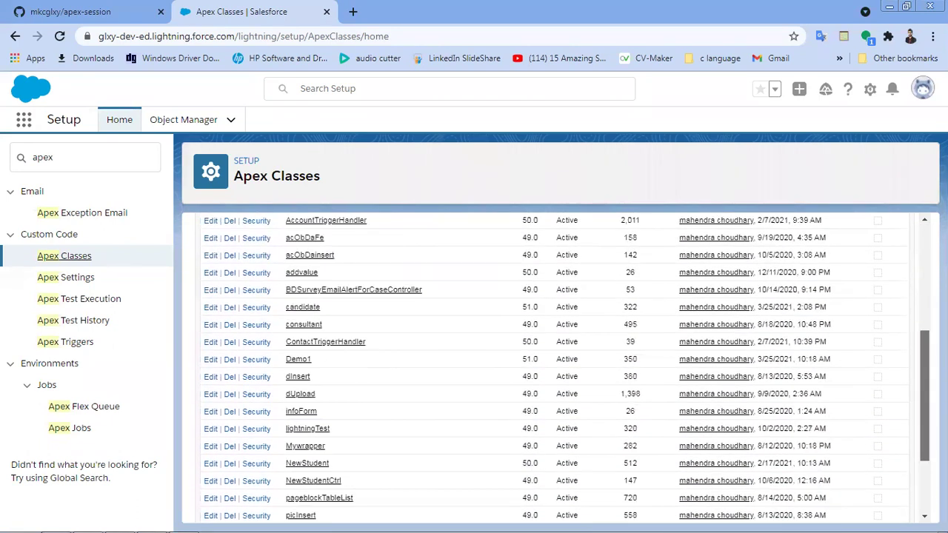
{"action": "scroll", "coordinate": [562, 365], "scroll_direction": "up", "scroll_amount": 7}
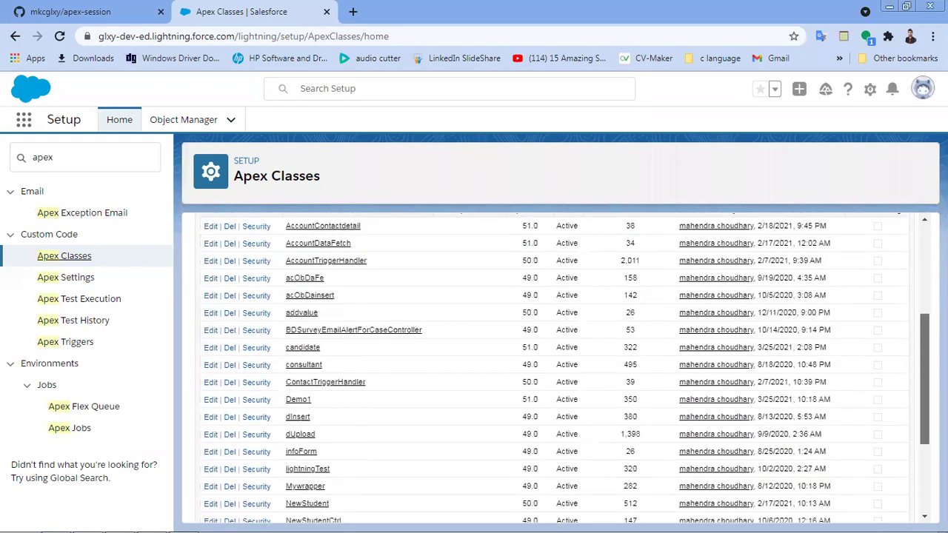
{"action": "scroll", "coordinate": [563, 366], "scroll_direction": "down", "scroll_amount": 5}
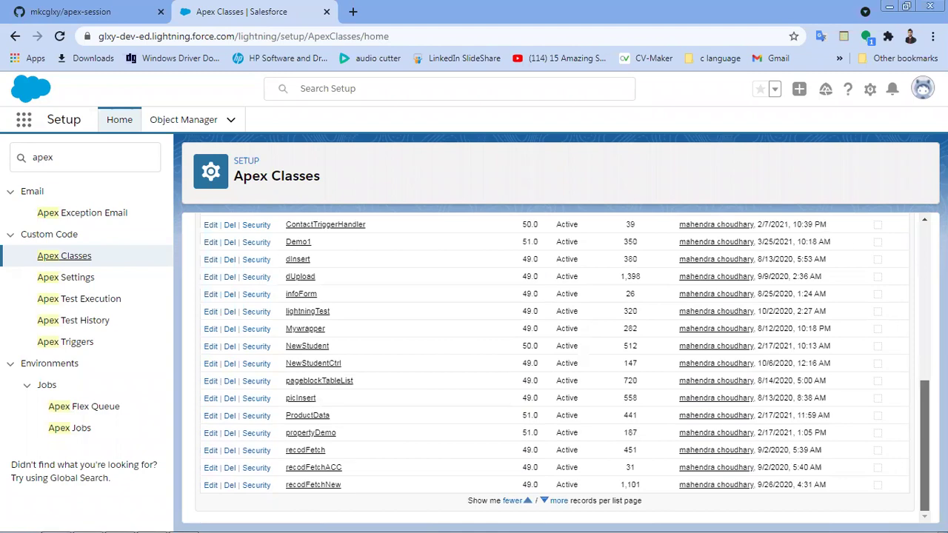
{"action": "scroll", "coordinate": [556, 364], "scroll_direction": "up", "scroll_amount": 6}
{"action": "scroll", "coordinate": [556, 363], "scroll_direction": "down", "scroll_amount": 2}
{"action": "scroll", "coordinate": [556, 363], "scroll_direction": "down", "scroll_amount": 5}
{"action": "scroll", "coordinate": [556, 363], "scroll_direction": "up", "scroll_amount": 6}
{"action": "scroll", "coordinate": [555, 363], "scroll_direction": "down", "scroll_amount": 2}
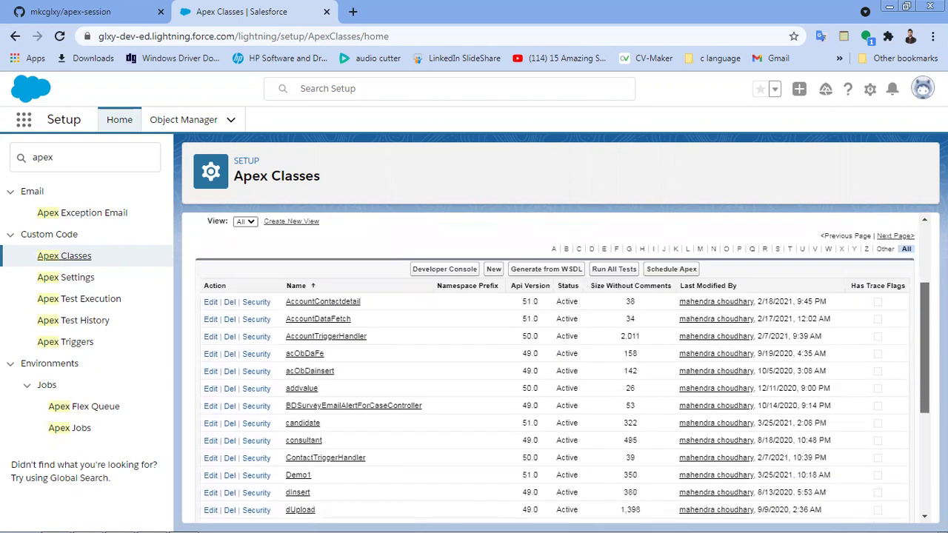
{"action": "scroll", "coordinate": [555, 363], "scroll_direction": "down", "scroll_amount": 5}
{"action": "scroll", "coordinate": [556, 363], "scroll_direction": "up", "scroll_amount": 7}
{"action": "scroll", "coordinate": [556, 363], "scroll_direction": "down", "scroll_amount": 2}
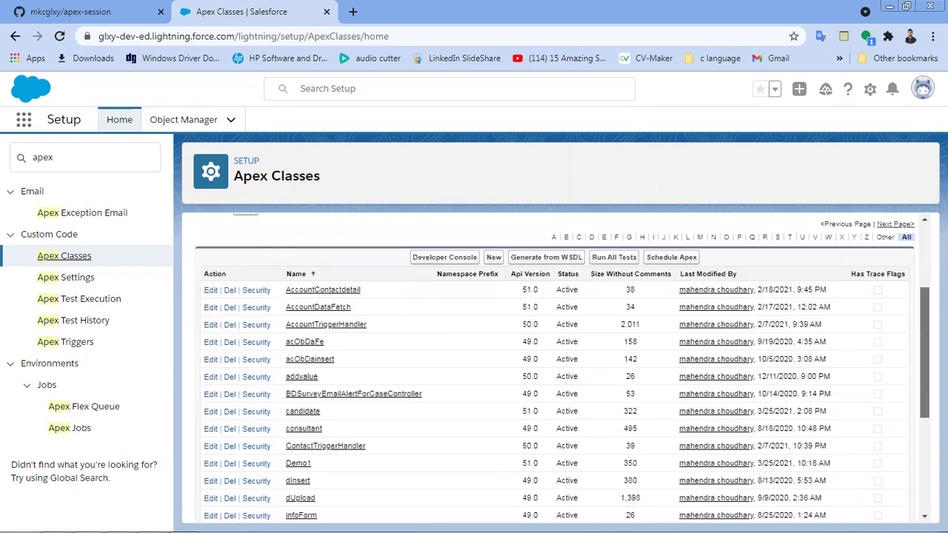
{"action": "scroll", "coordinate": [555, 363], "scroll_direction": "down", "scroll_amount": 4}
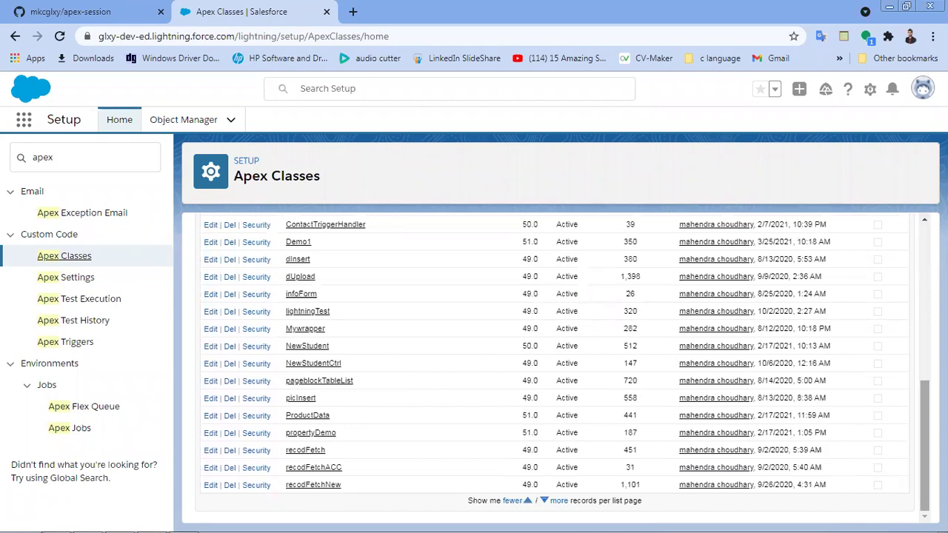
{"action": "scroll", "coordinate": [923, 316], "scroll_direction": "up", "scroll_amount": 2}
{"action": "scroll", "coordinate": [924, 316], "scroll_direction": "up", "scroll_amount": 5}
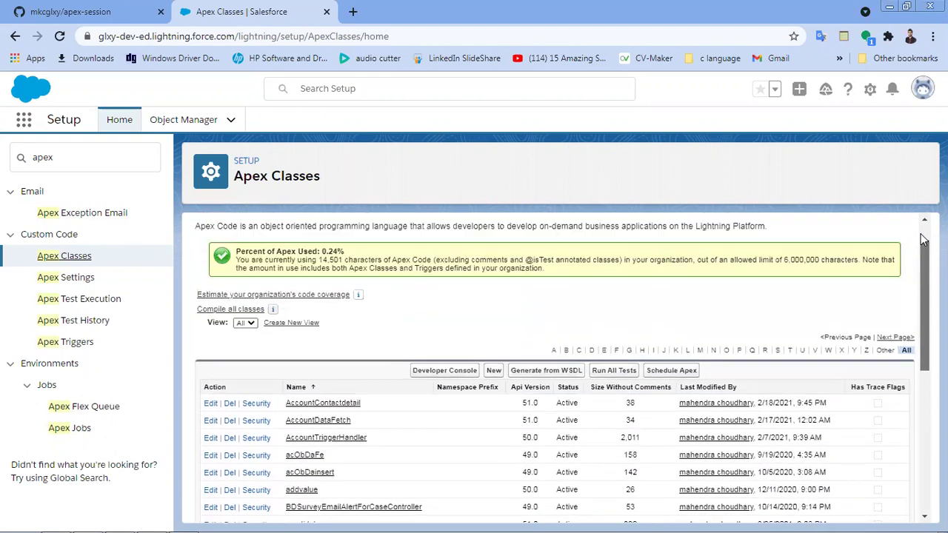
{"action": "scroll", "coordinate": [608, 431], "scroll_direction": "up", "scroll_amount": 1}
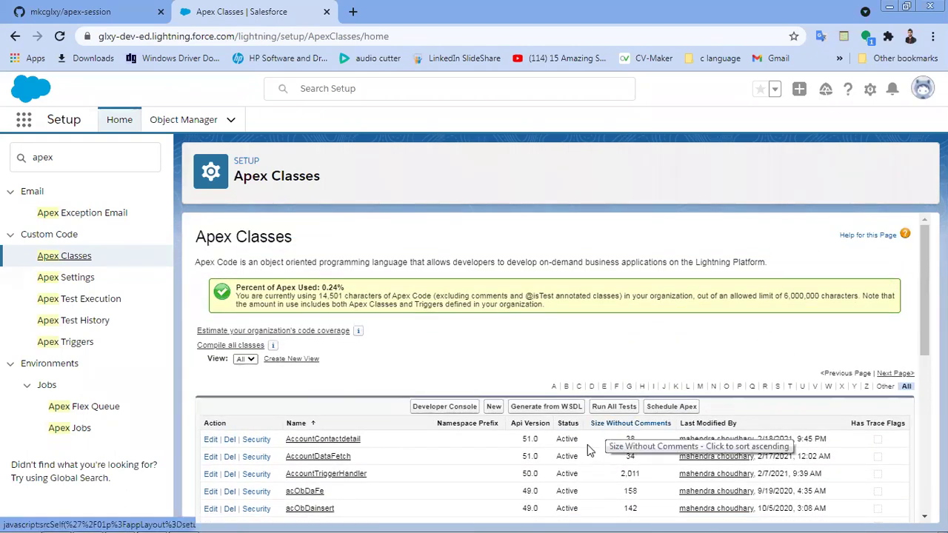